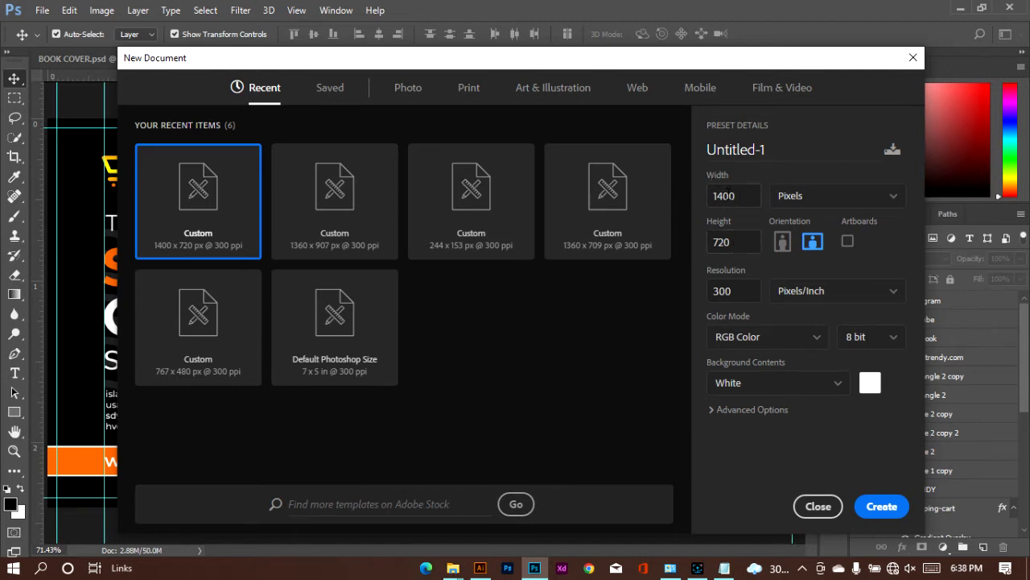
Step: Create a new portrait document of 720 x 1400 pixels at 300 pixels/inch with a white background
{"action": "left_click", "coordinate": [782, 243]}
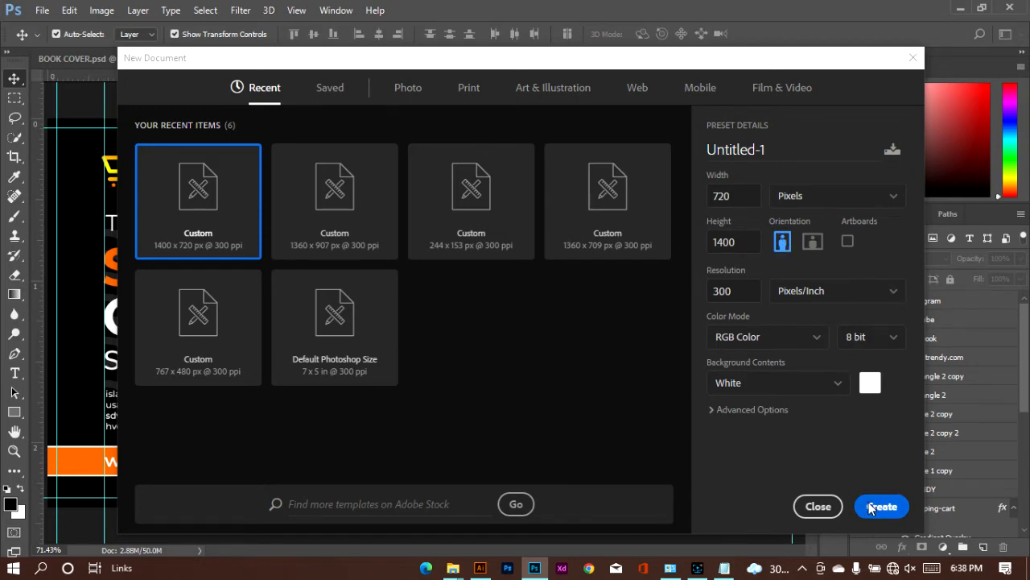
{"action": "left_click", "coordinate": [836, 512]}
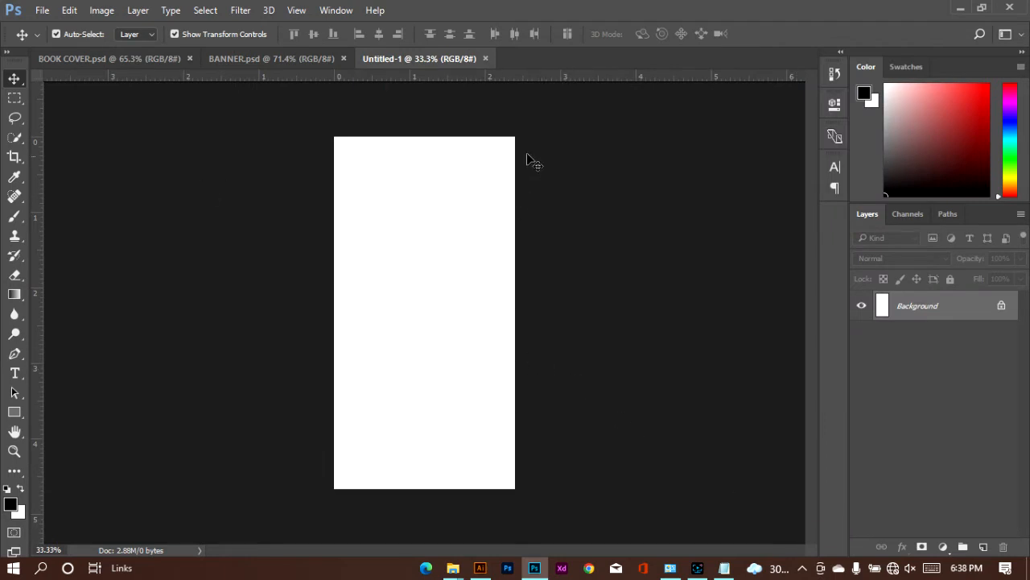
Step: Start a new guide layout for the canvas and set its top margin to 0.15 in
{"action": "left_click", "coordinate": [296, 10]}
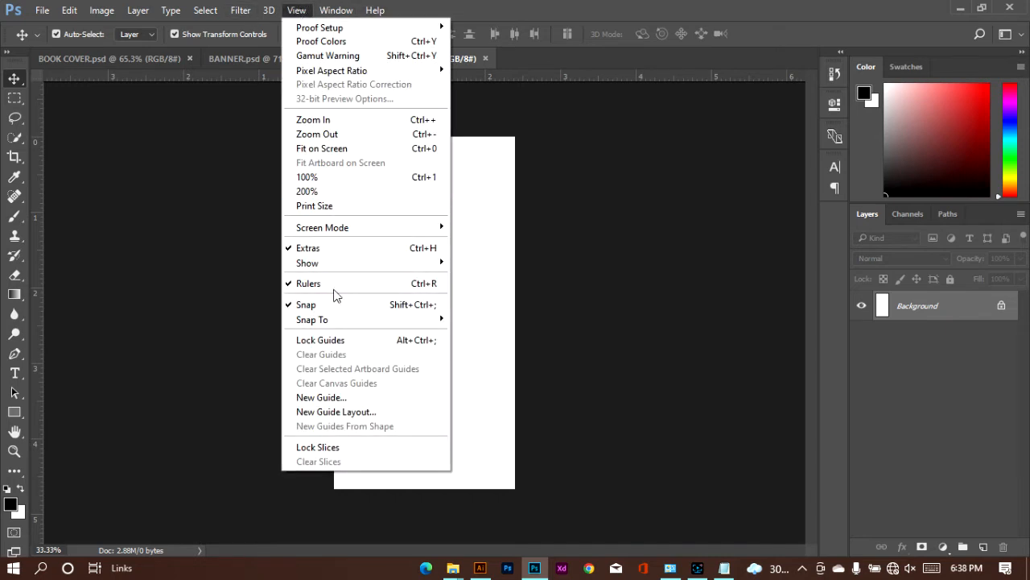
{"action": "left_click", "coordinate": [336, 412]}
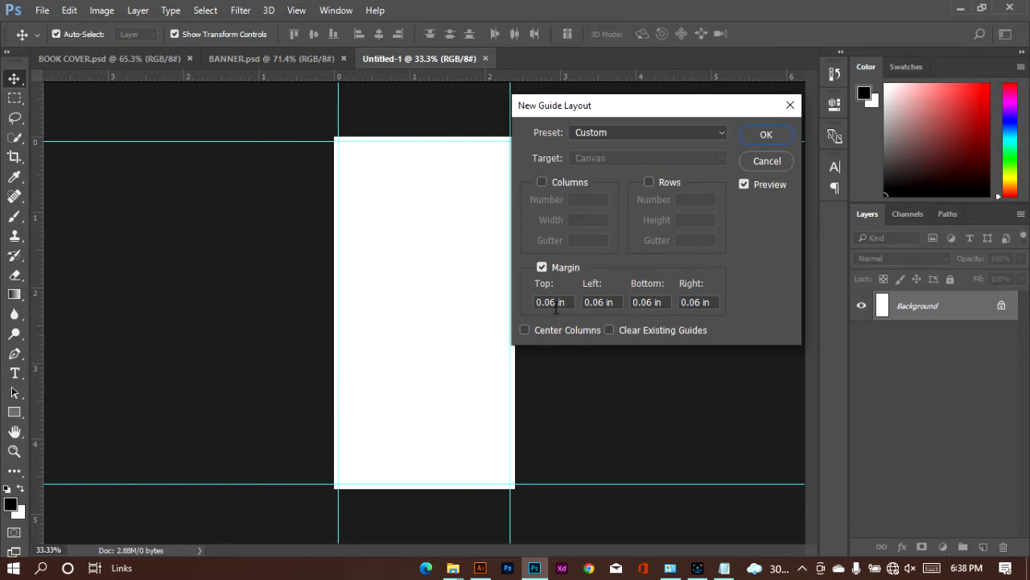
{"action": "left_click_drag", "start_coordinate": [556, 306], "coordinate": [543, 304]}
{"action": "type", "text": ".0"}
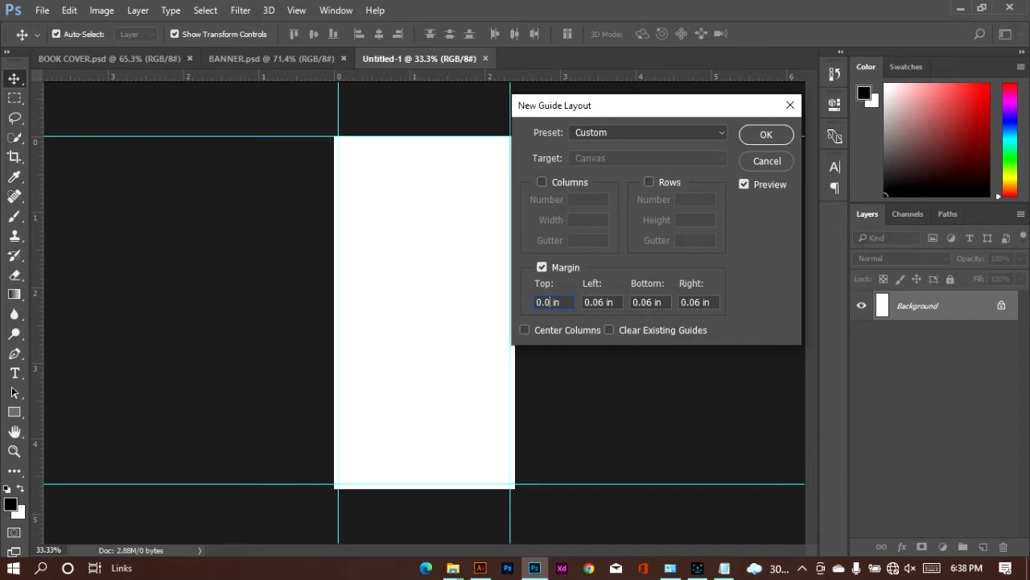
{"action": "type", "text": "9"}
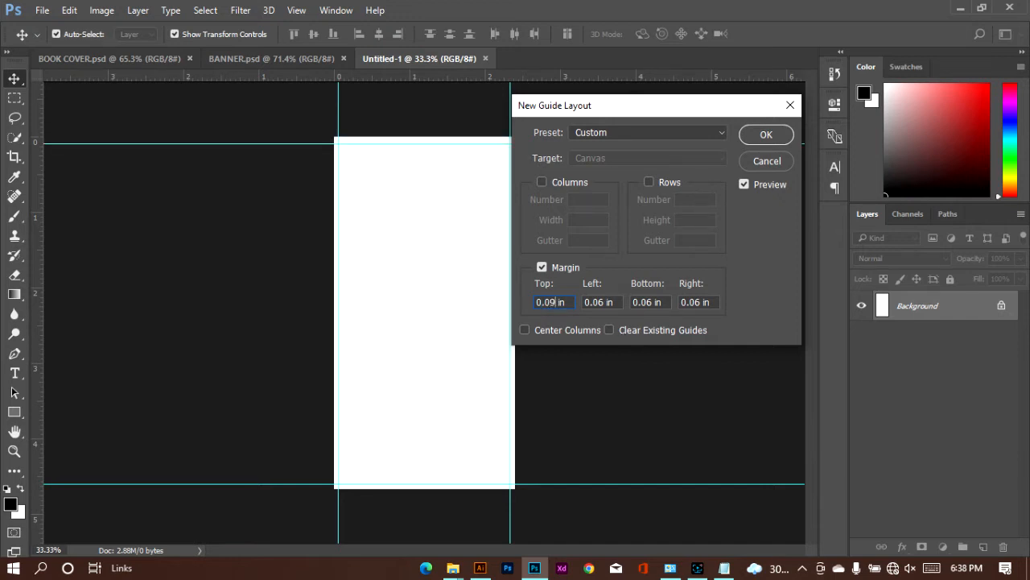
{"action": "key", "text": "BackSpace"}
{"action": "key", "text": "BackSpace"}
{"action": "type", "text": "15"}
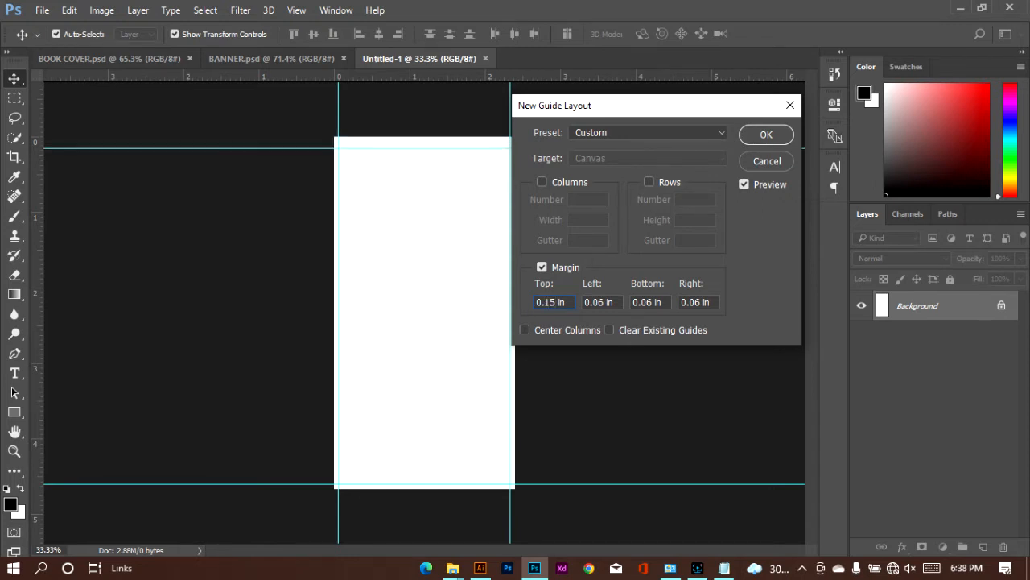
Step: Set the guide layout's left, bottom and right margins to 0.15 in and apply it
{"action": "key", "text": "ctrl+a"}
{"action": "key", "text": "ctrl+c"}
{"action": "key", "text": "Tab"}
{"action": "key", "text": "ctrl+v"}
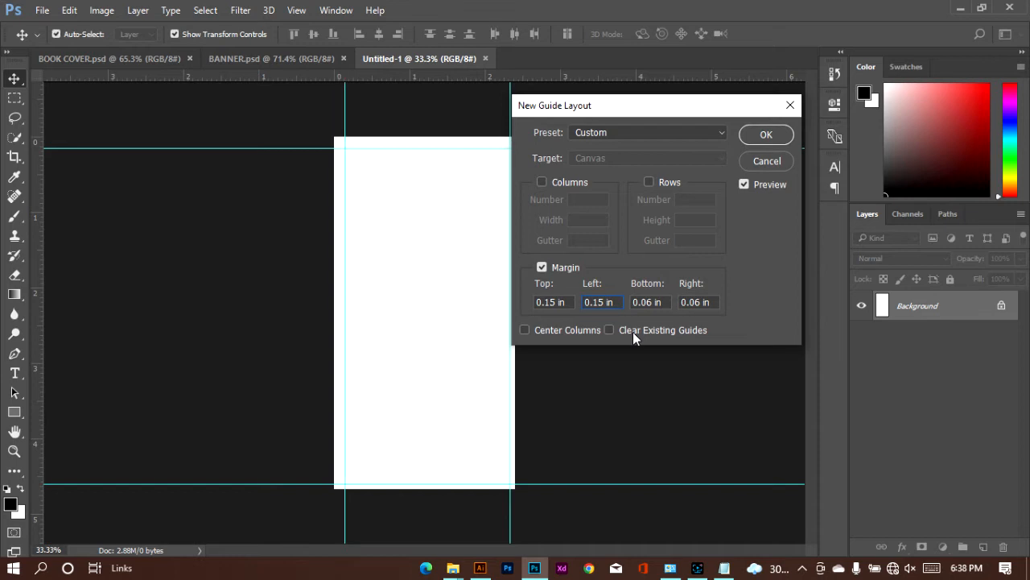
{"action": "key", "text": "Tab"}
{"action": "key", "text": "ctrl+v"}
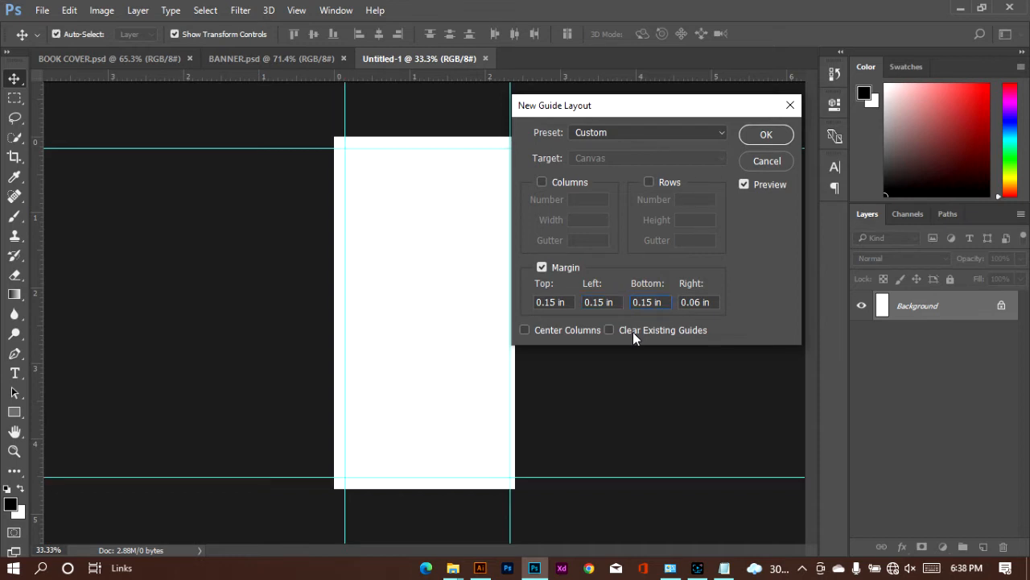
{"action": "key", "text": "Tab"}
{"action": "key", "text": "ctrl+v"}
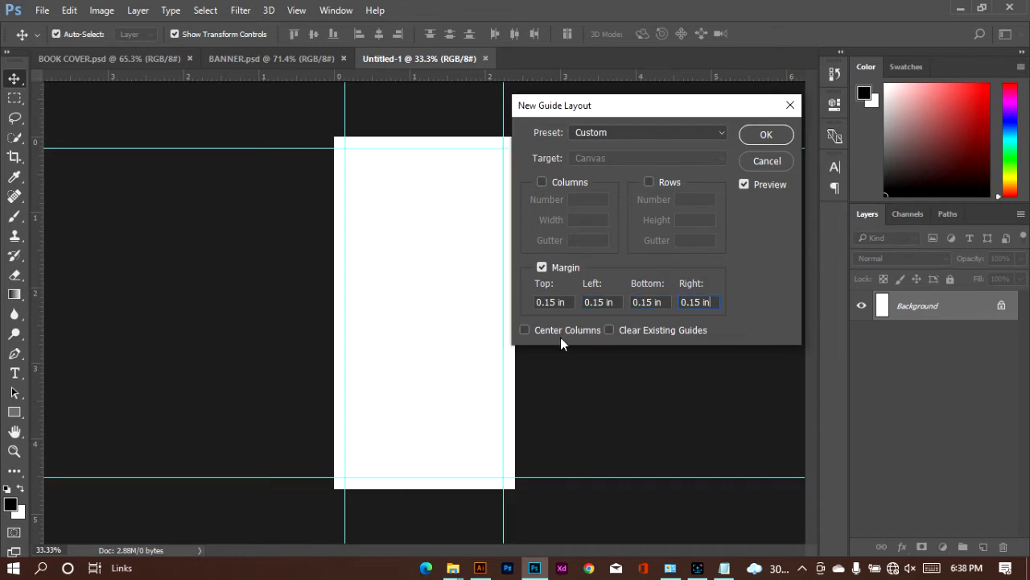
{"action": "left_click", "coordinate": [761, 135]}
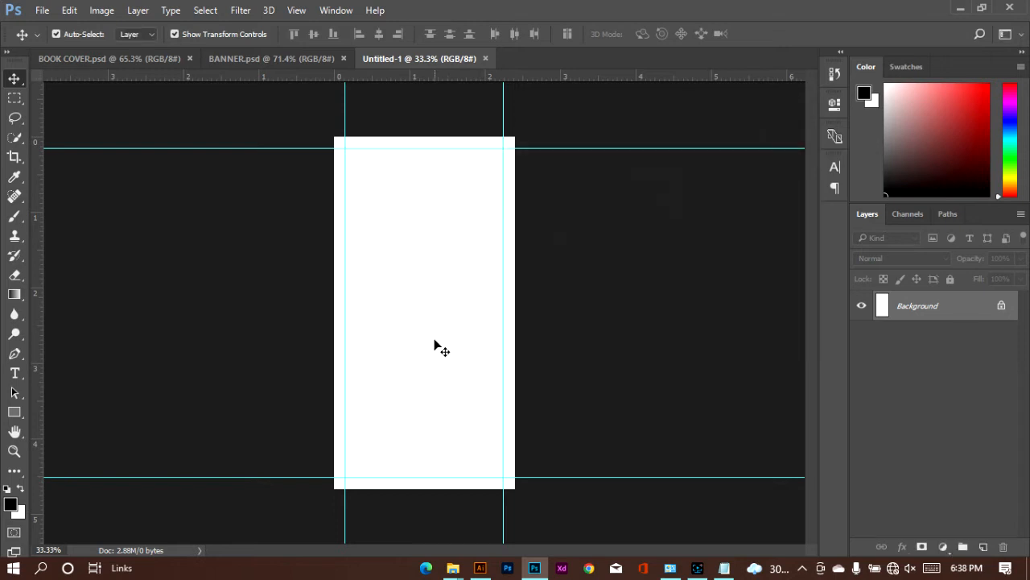
Step: Create a 100 x 100 px polygon with 3 sides and no star indent in the upper part of the canvas
{"action": "scroll", "coordinate": [421, 348], "scroll_direction": "up", "scroll_amount": 1}
{"action": "scroll", "coordinate": [419, 347], "scroll_direction": "up", "scroll_amount": 2}
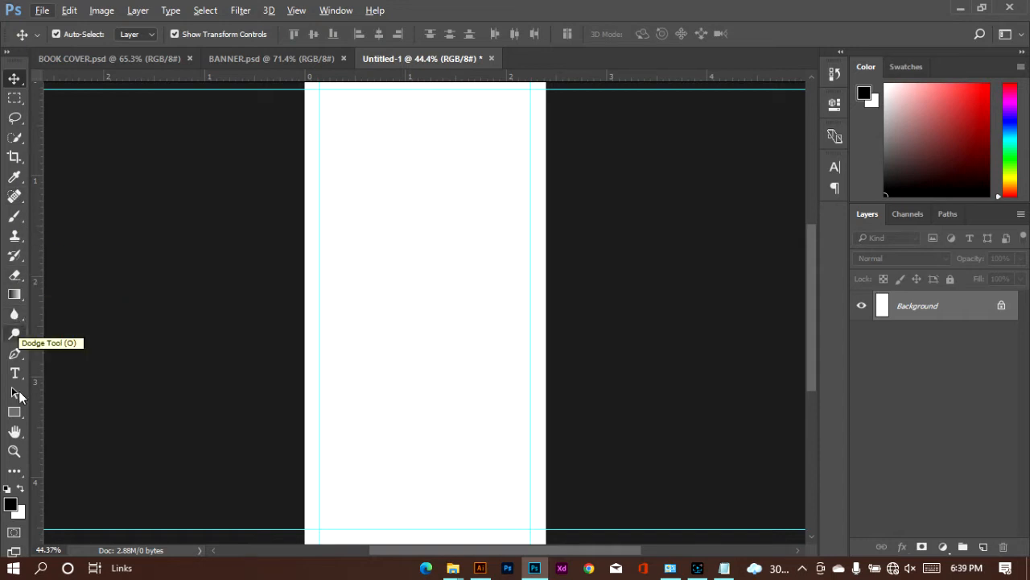
{"action": "left_click", "coordinate": [20, 410]}
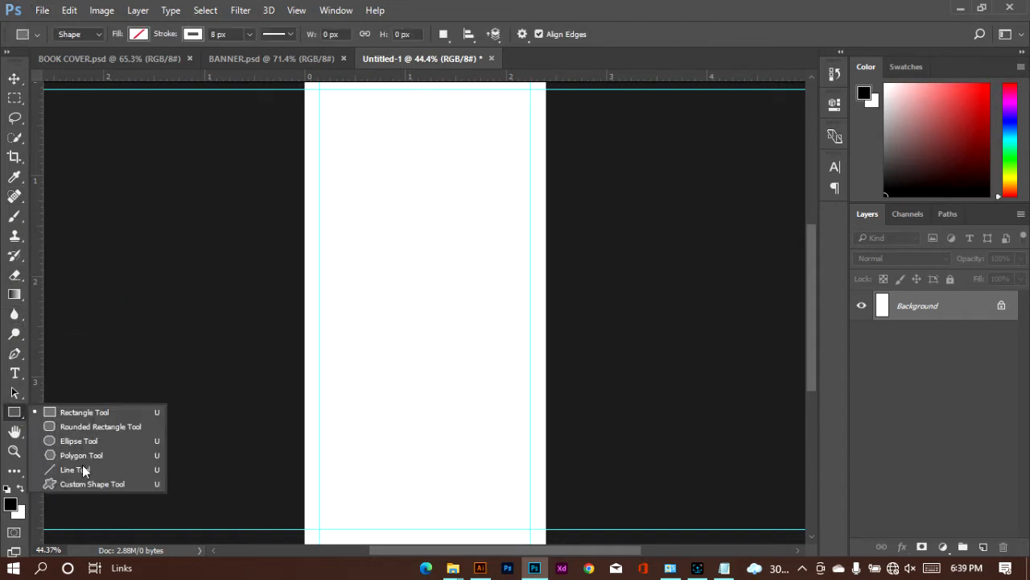
{"action": "left_click", "coordinate": [84, 456]}
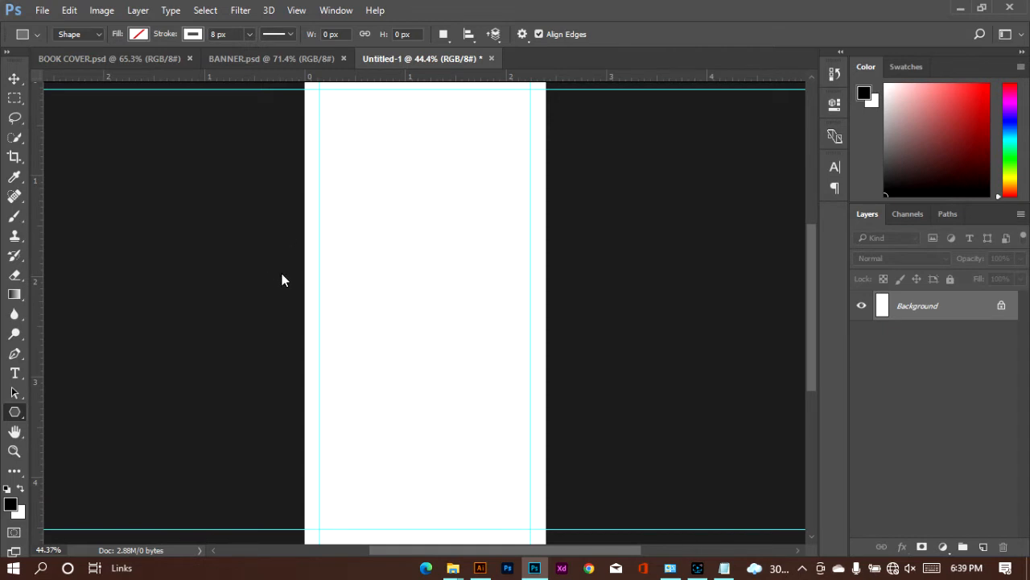
{"action": "left_click", "coordinate": [392, 173]}
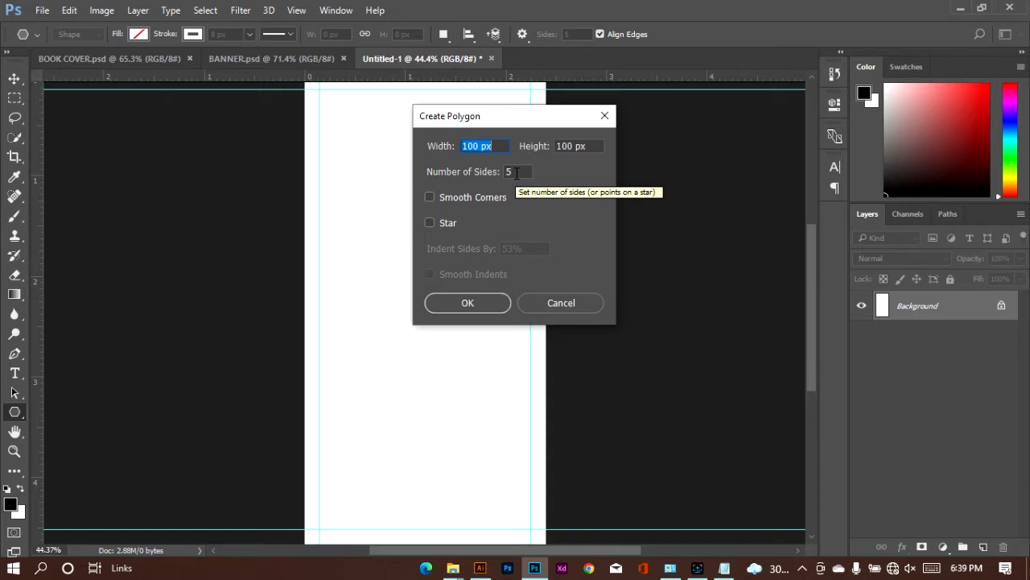
{"action": "left_click", "coordinate": [431, 222]}
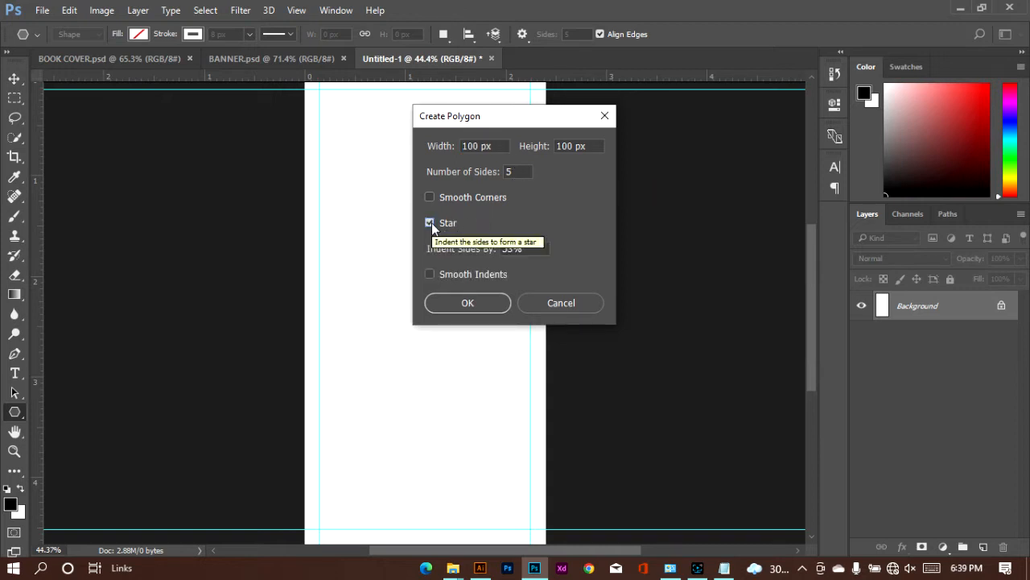
{"action": "left_click", "coordinate": [433, 222]}
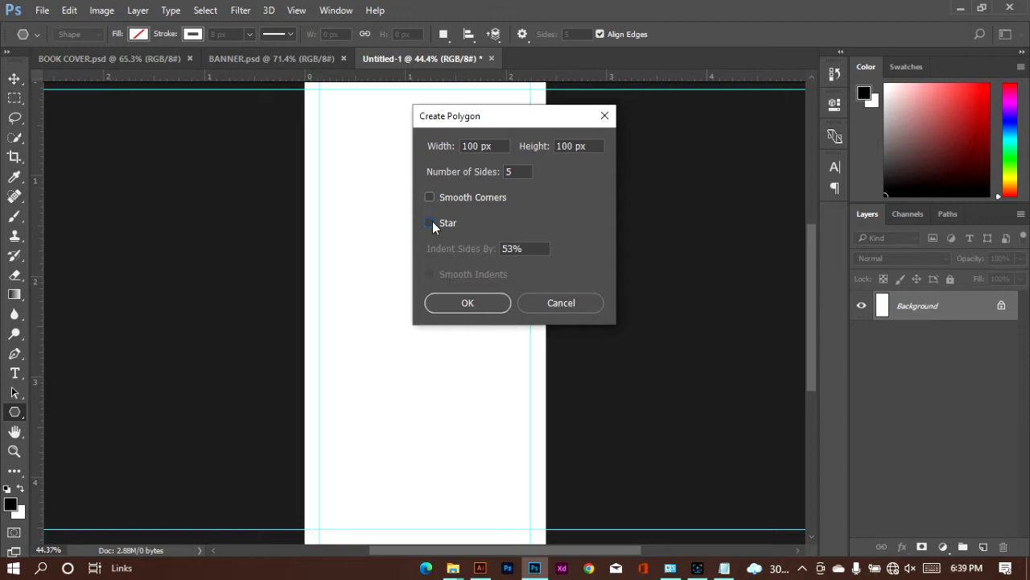
{"action": "double_click", "coordinate": [508, 172]}
{"action": "type", "text": "3"}
{"action": "left_click", "coordinate": [478, 308]}
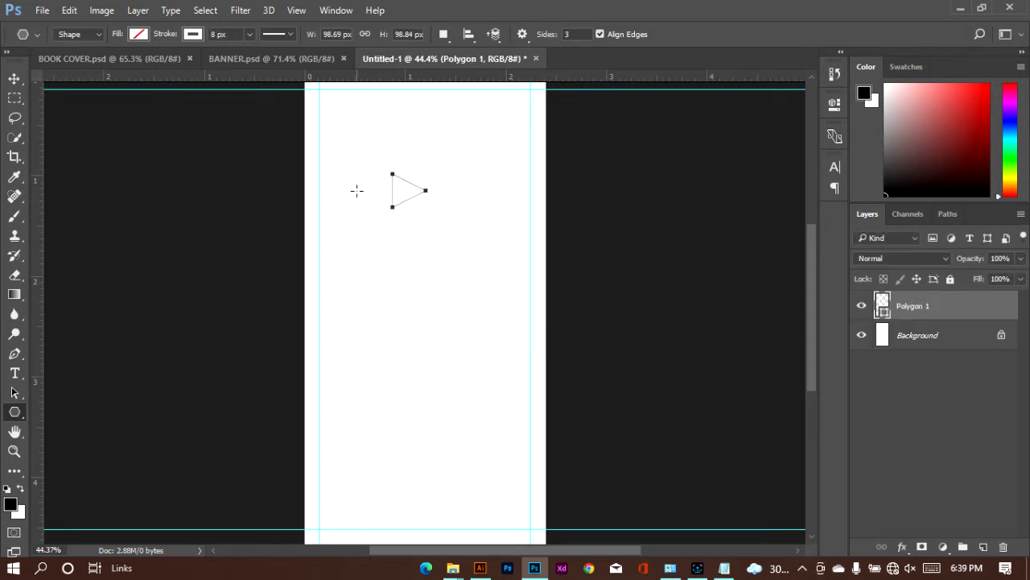
Step: Fill the triangle with bright green and remove its stroke
{"action": "left_click", "coordinate": [137, 34]}
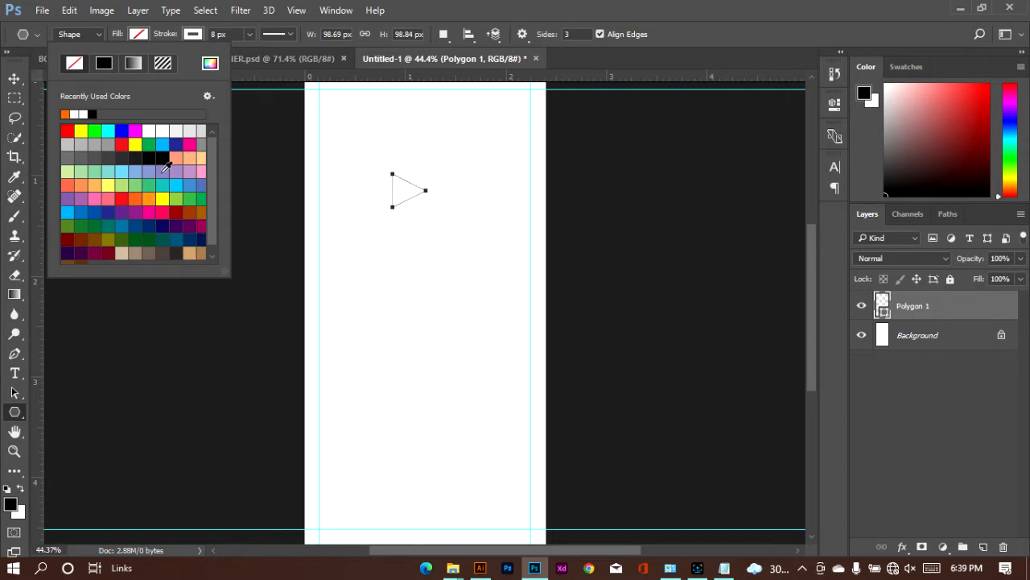
{"action": "left_click", "coordinate": [94, 131]}
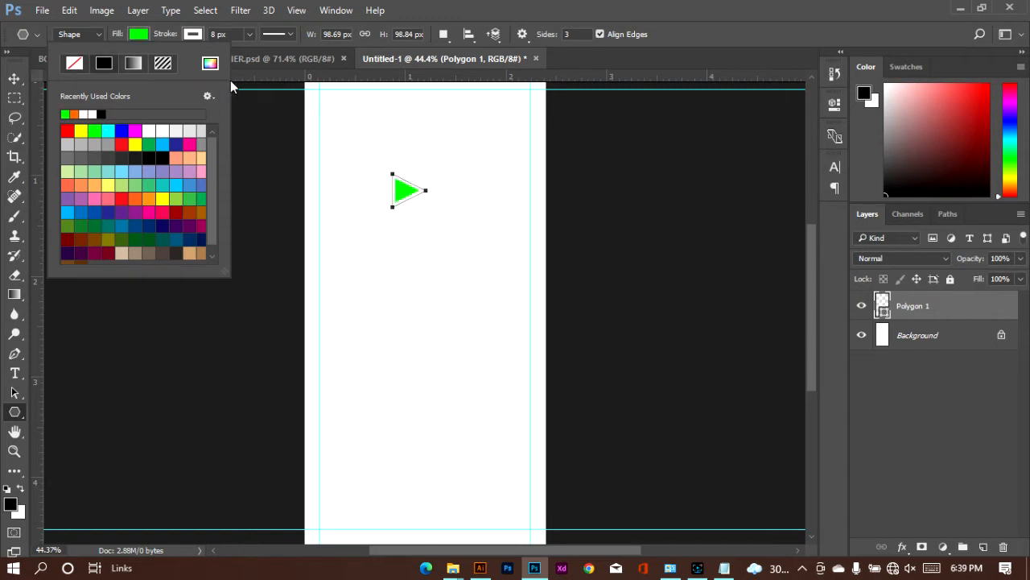
{"action": "left_click", "coordinate": [191, 33]}
{"action": "left_click", "coordinate": [191, 34]}
{"action": "left_click", "coordinate": [190, 33]}
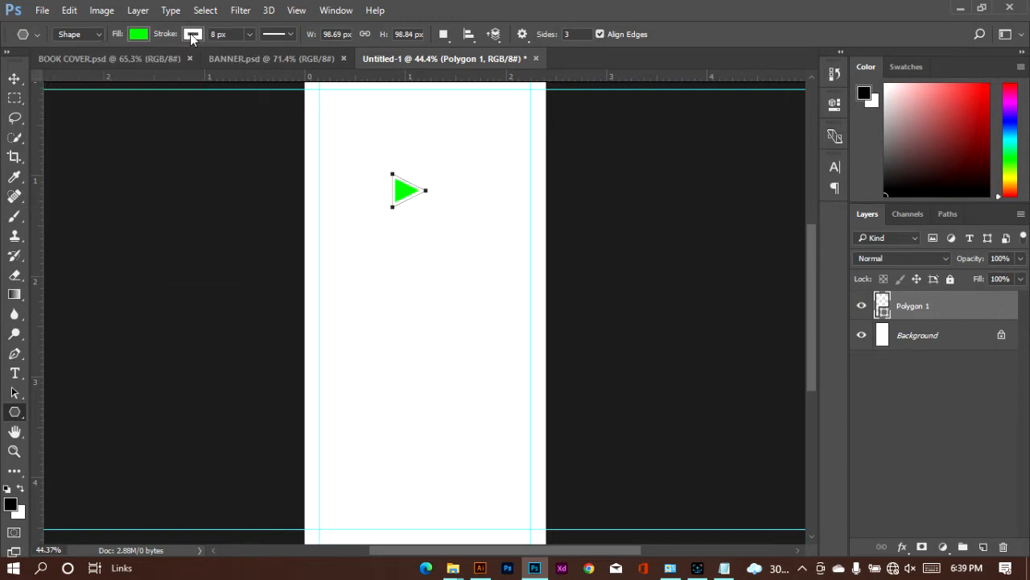
{"action": "left_click", "coordinate": [190, 33]}
{"action": "left_click", "coordinate": [130, 63]}
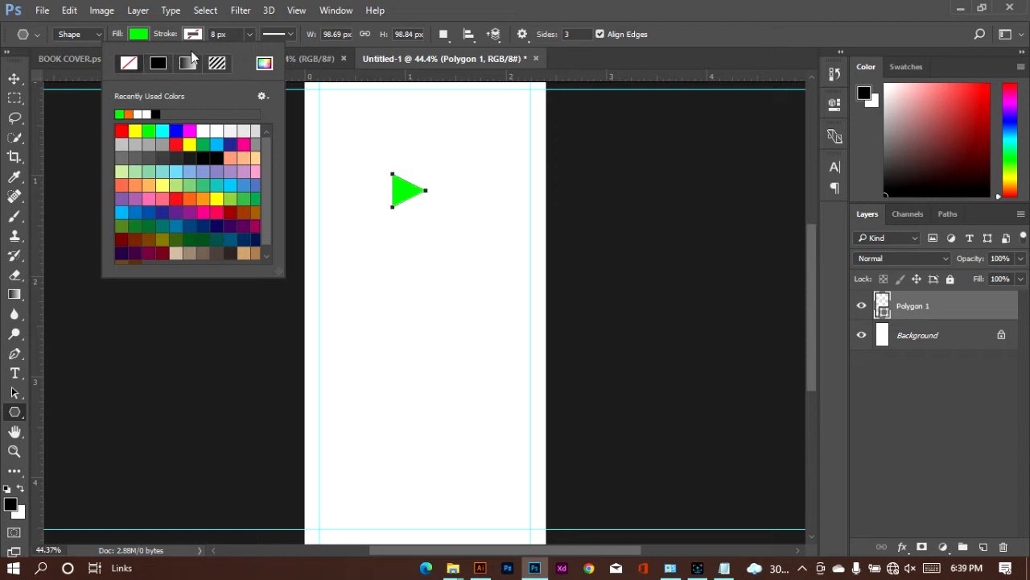
{"action": "left_click", "coordinate": [264, 63]}
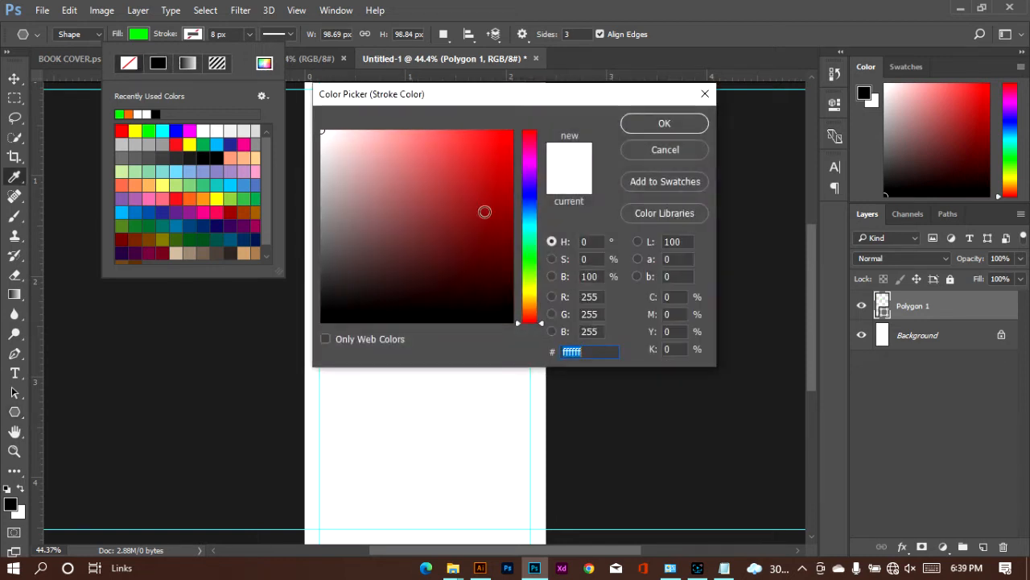
{"action": "left_click_drag", "start_coordinate": [382, 101], "coordinate": [607, 111]}
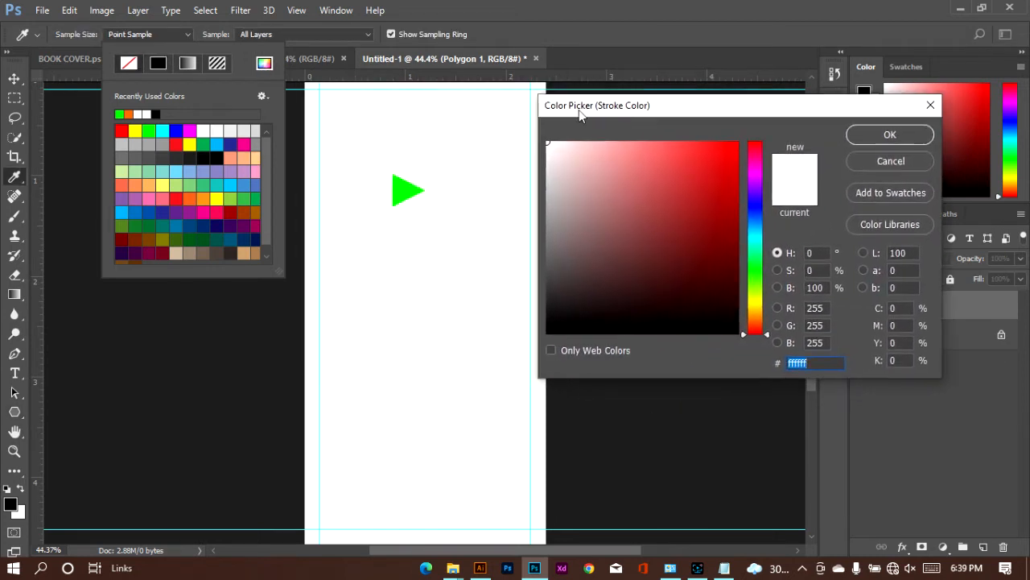
{"action": "left_click", "coordinate": [408, 186]}
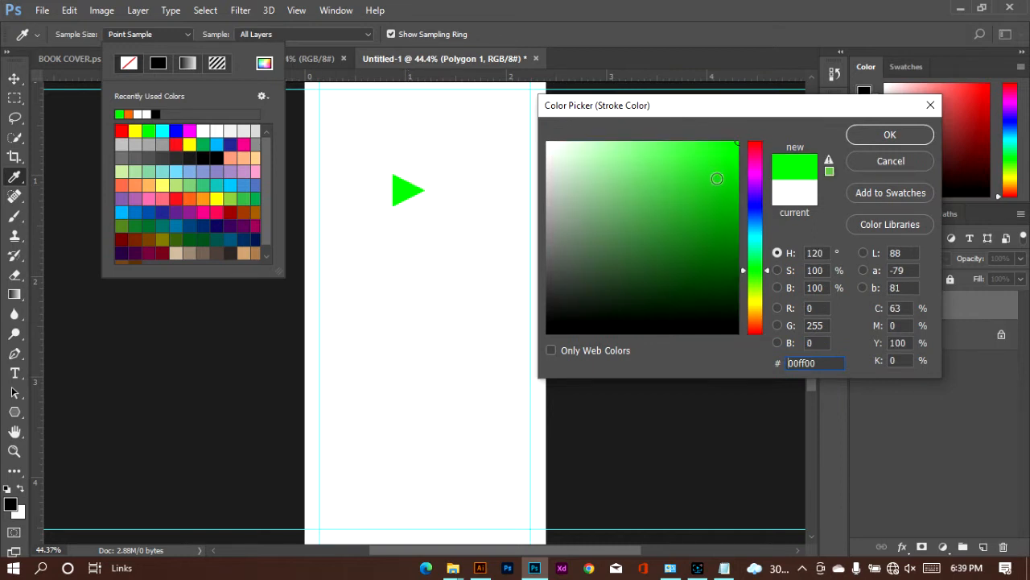
{"action": "left_click_drag", "start_coordinate": [725, 178], "coordinate": [725, 262]}
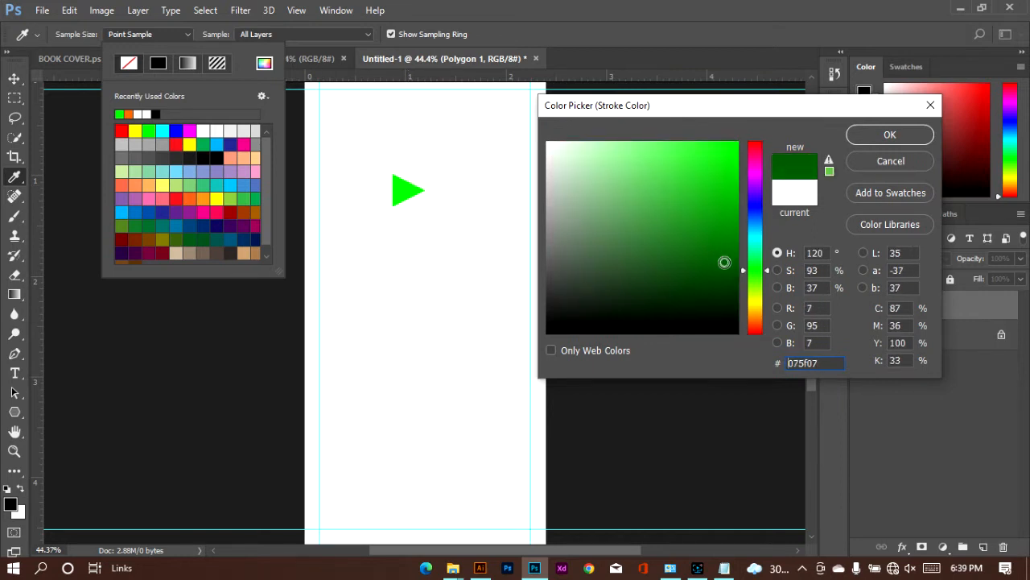
{"action": "left_click", "coordinate": [891, 135]}
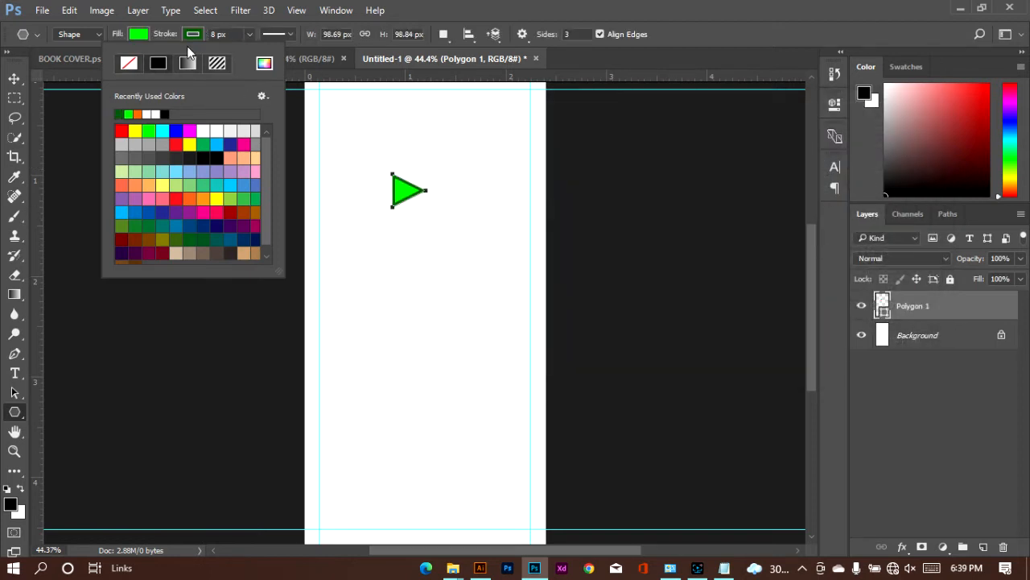
{"action": "left_click", "coordinate": [129, 62]}
Step: Change the triangle's fill to the dark green 035103
{"action": "left_click", "coordinate": [137, 35]}
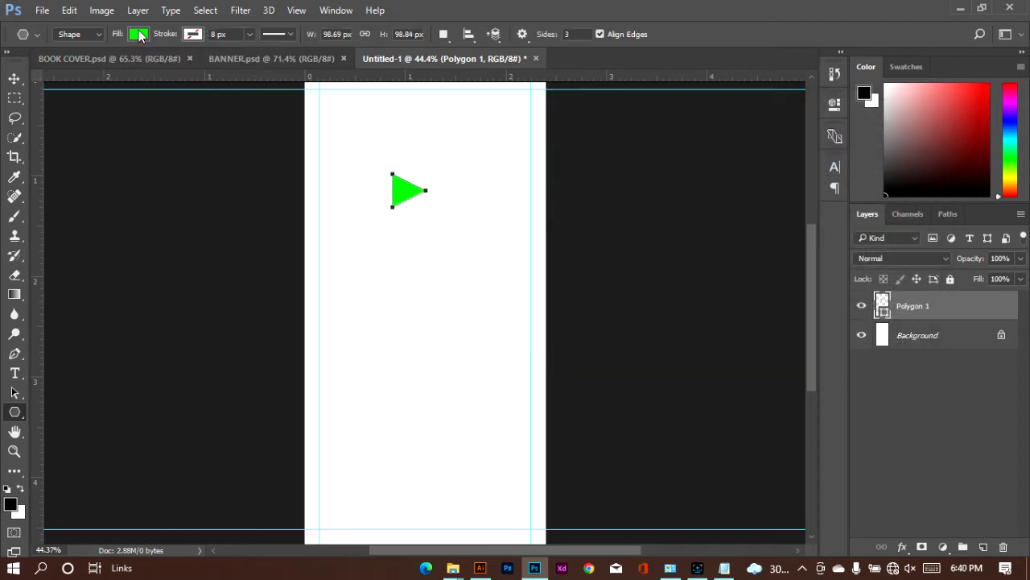
{"action": "left_click", "coordinate": [138, 34]}
{"action": "left_click", "coordinate": [138, 36]}
{"action": "left_click", "coordinate": [138, 36]}
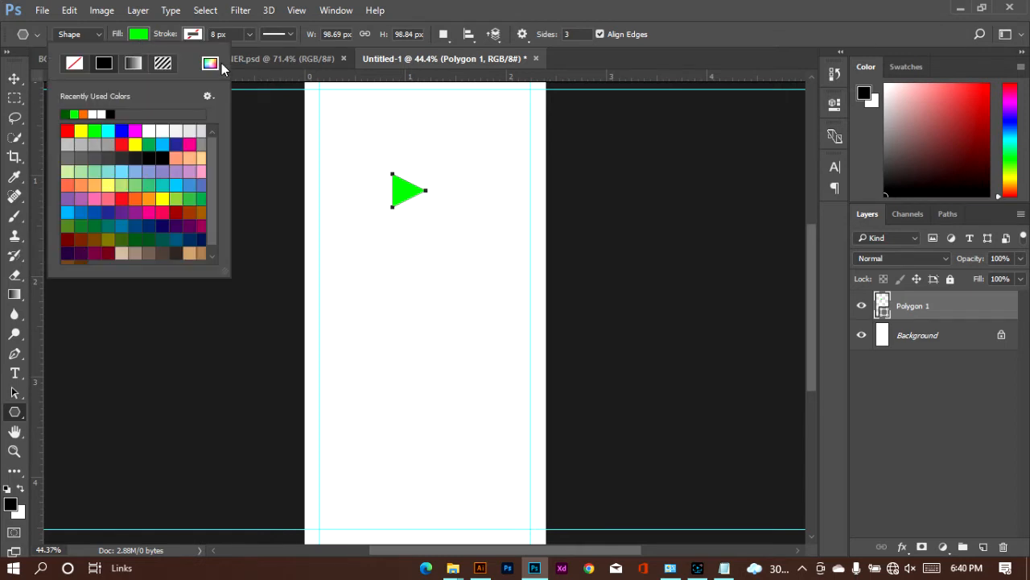
{"action": "left_click", "coordinate": [211, 63]}
{"action": "left_click_drag", "start_coordinate": [730, 169], "coordinate": [732, 272]}
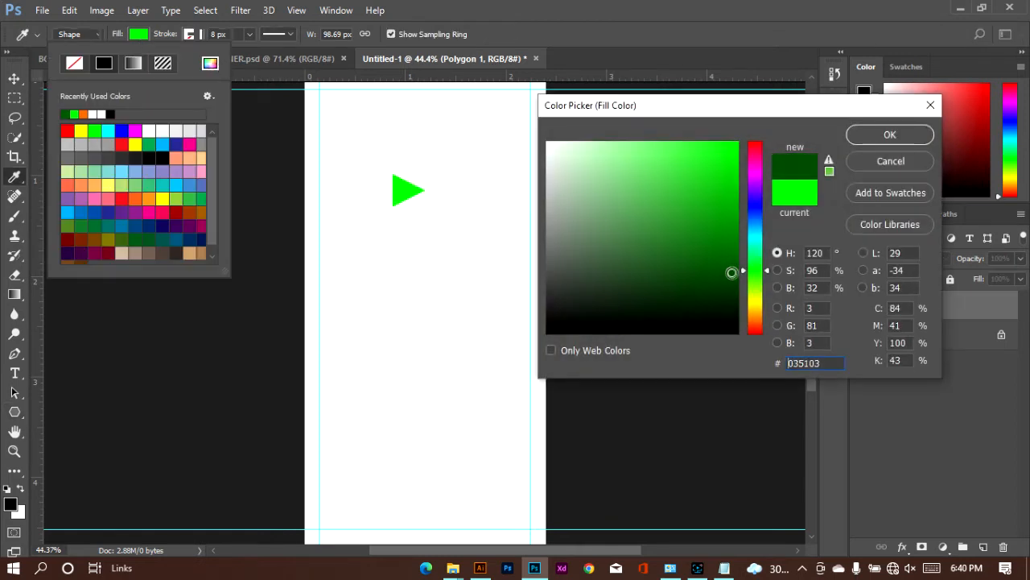
{"action": "left_click", "coordinate": [881, 134]}
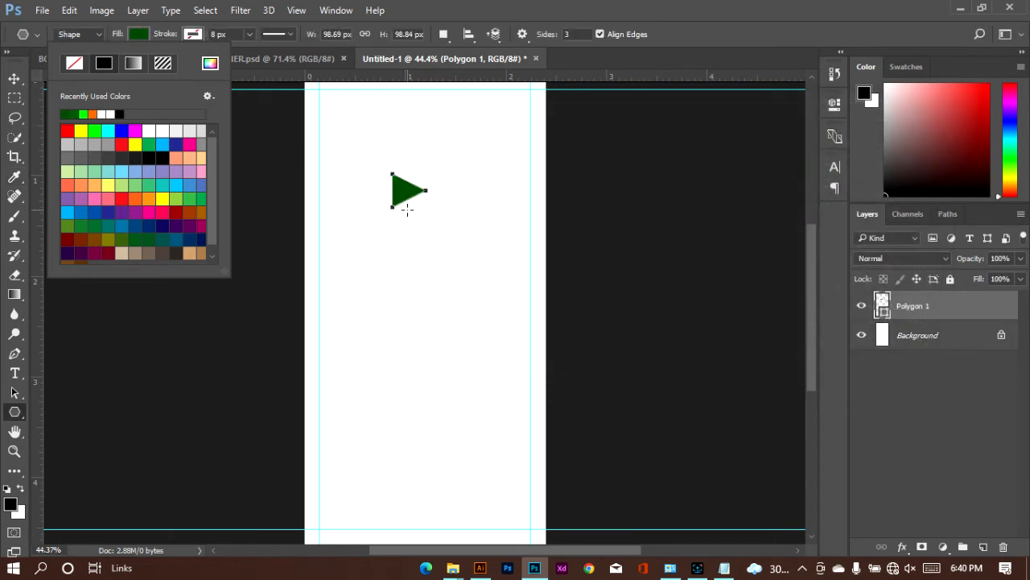
Step: Duplicate the green triangle with the Move tool and place the copy directly beneath the original
{"action": "left_click", "coordinate": [14, 78]}
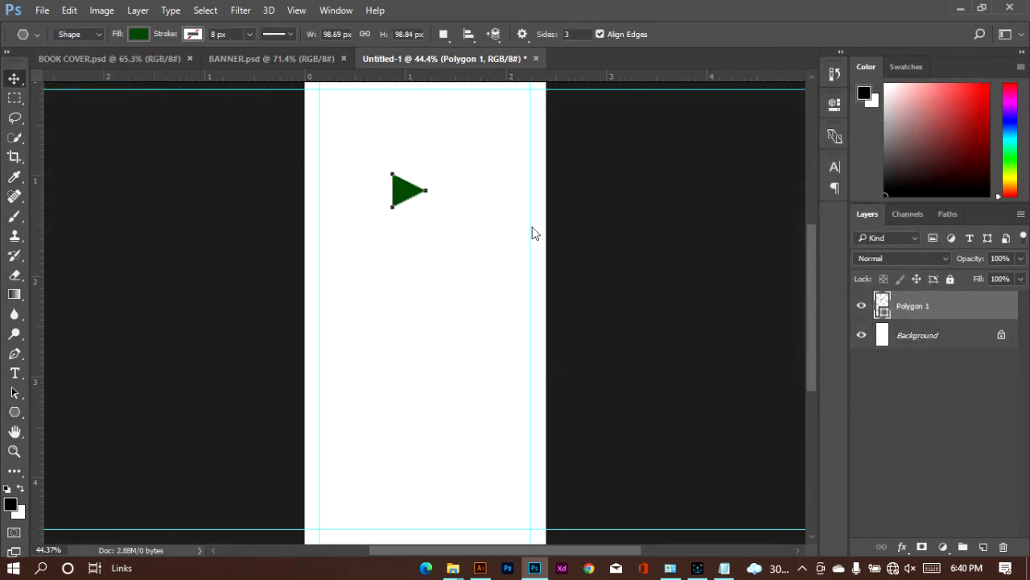
{"action": "left_click", "coordinate": [400, 197]}
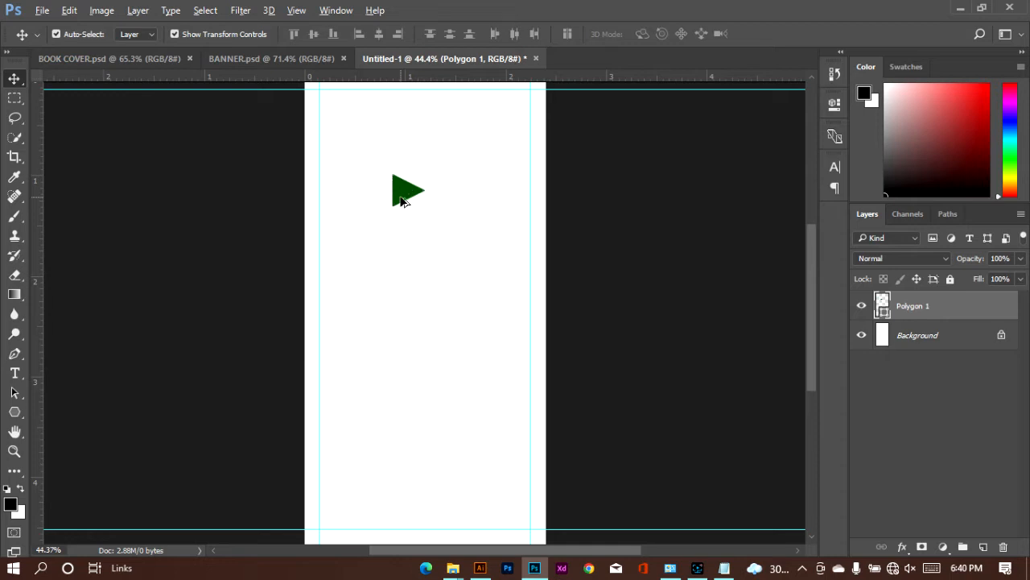
{"action": "left_click_drag", "start_coordinate": [402, 201], "coordinate": [403, 235]}
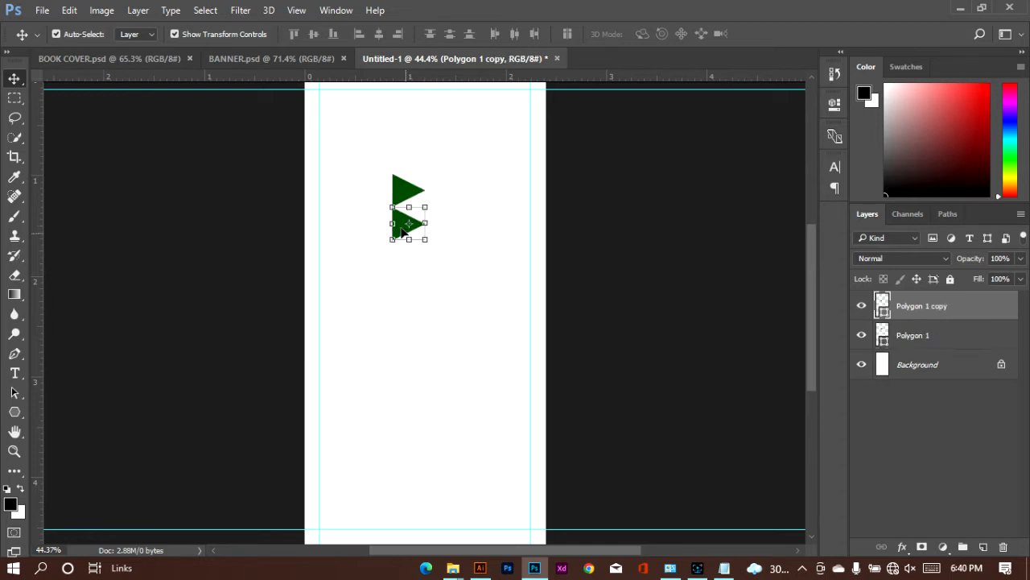
{"action": "left_click", "coordinate": [835, 103]}
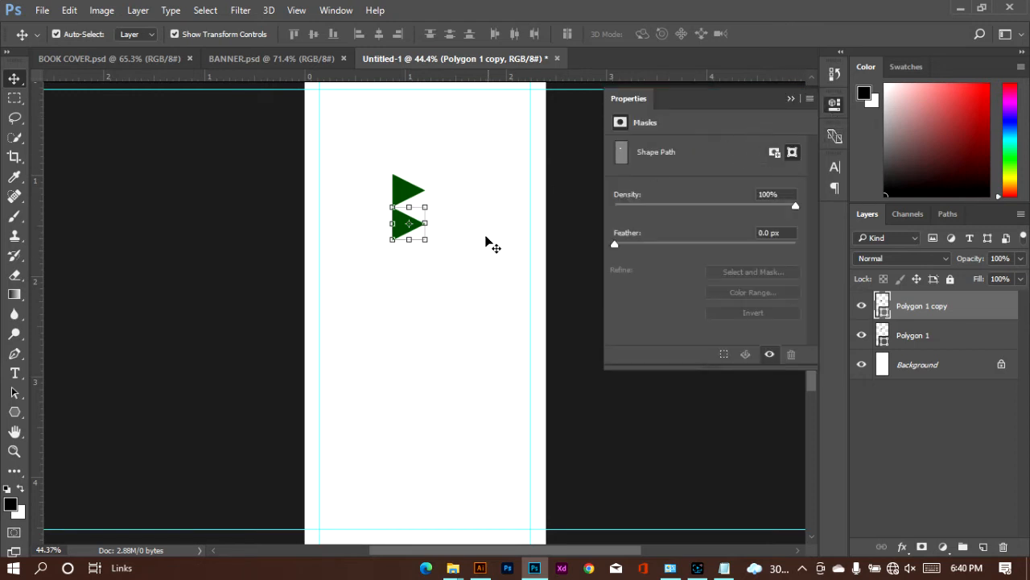
{"action": "left_click", "coordinate": [925, 333]}
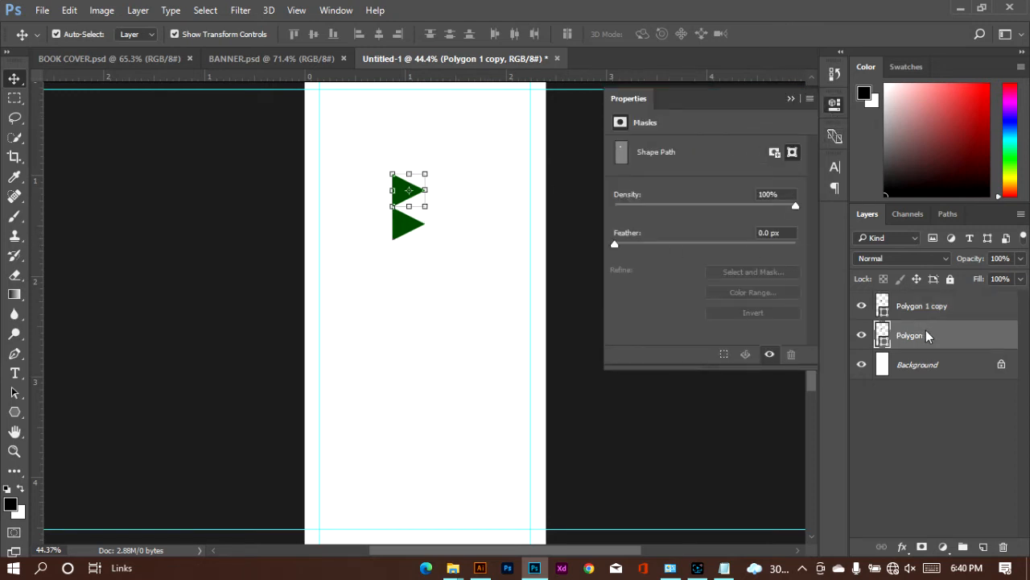
{"action": "left_click", "coordinate": [404, 231]}
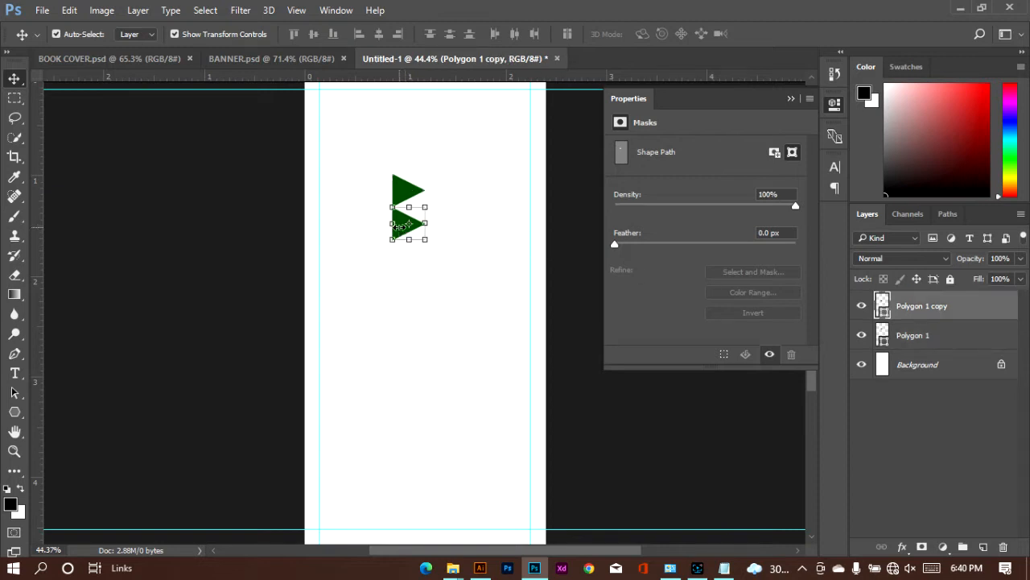
{"action": "left_click", "coordinate": [793, 99]}
Step: Apply a Color Overlay in bright green 01ff07 to the lower triangle
{"action": "left_click", "coordinate": [902, 547]}
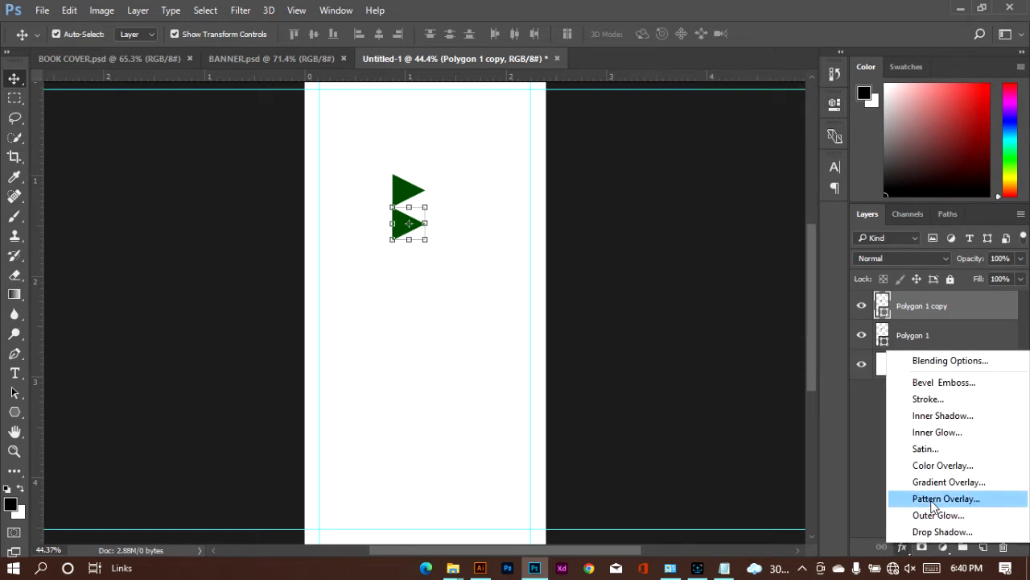
{"action": "left_click", "coordinate": [840, 434]}
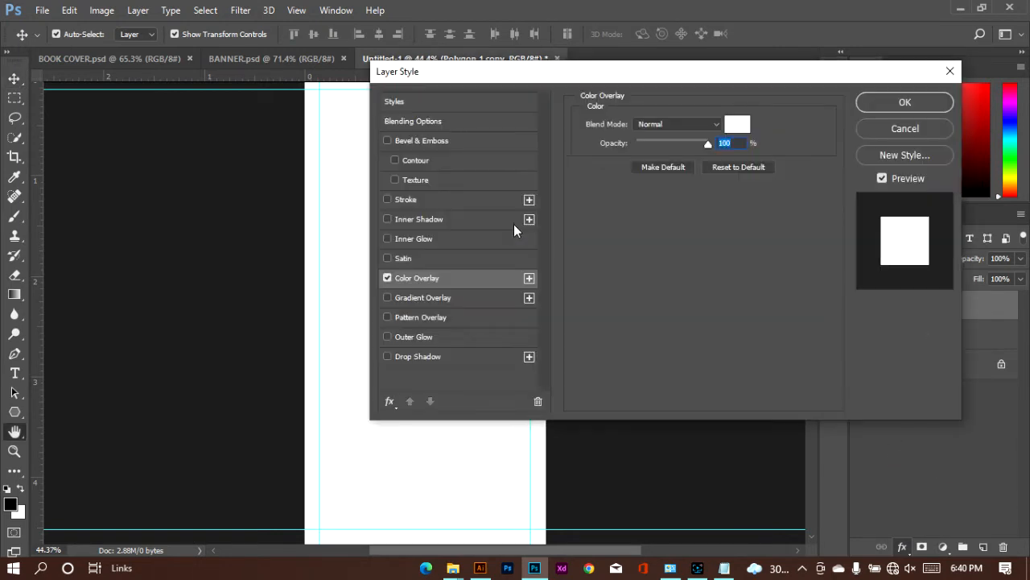
{"action": "left_click", "coordinate": [737, 124]}
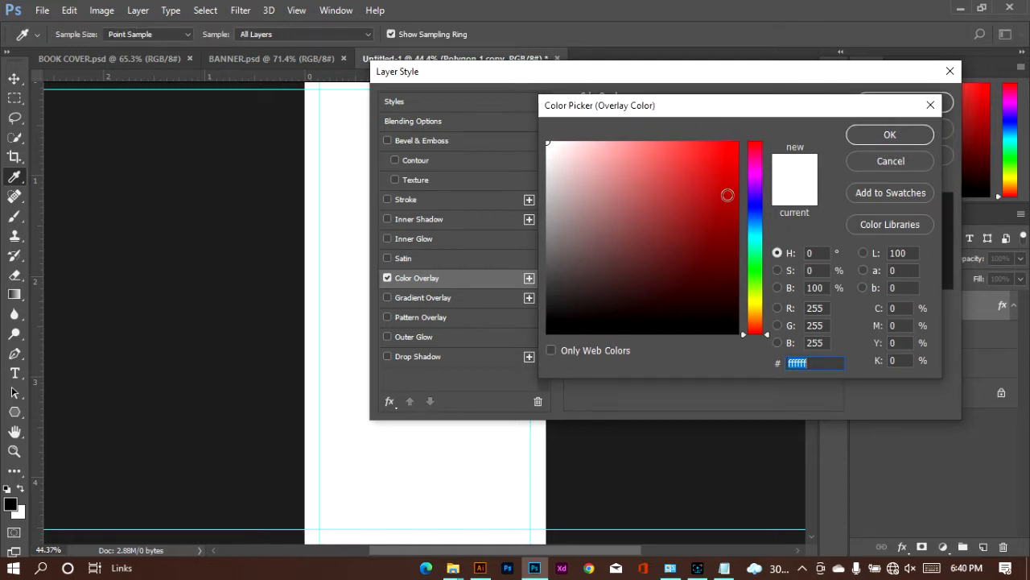
{"action": "left_click", "coordinate": [750, 272]}
{"action": "left_click_drag", "start_coordinate": [727, 203], "coordinate": [738, 128]}
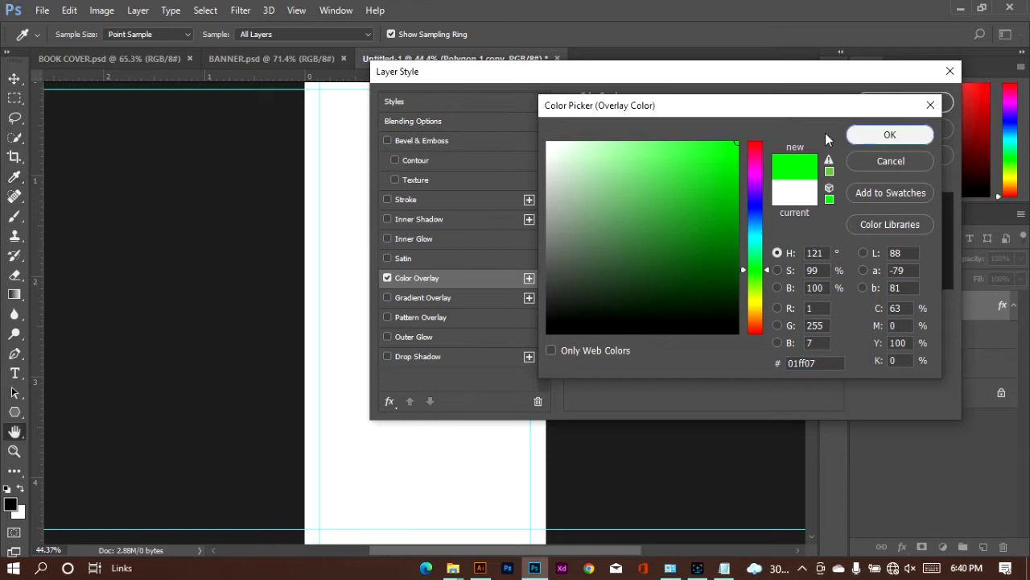
{"action": "left_click", "coordinate": [886, 134]}
{"action": "left_click", "coordinate": [905, 103]}
Step: Scale the bright green triangle to about 59% and fit it into the lower-left corner of the dark green triangle
{"action": "key", "text": "v"}
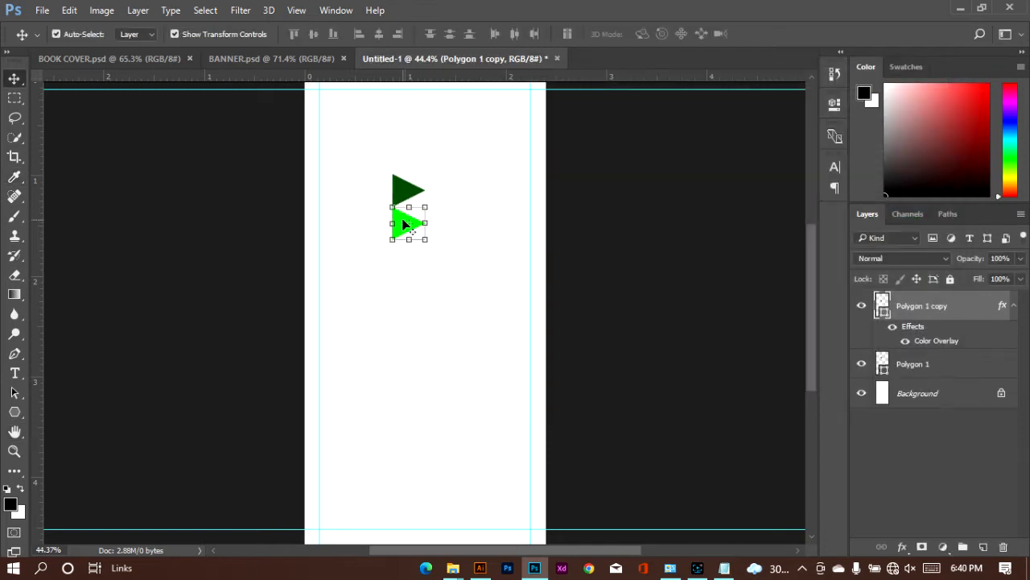
{"action": "scroll", "coordinate": [357, 227], "scroll_direction": "up", "scroll_amount": 3}
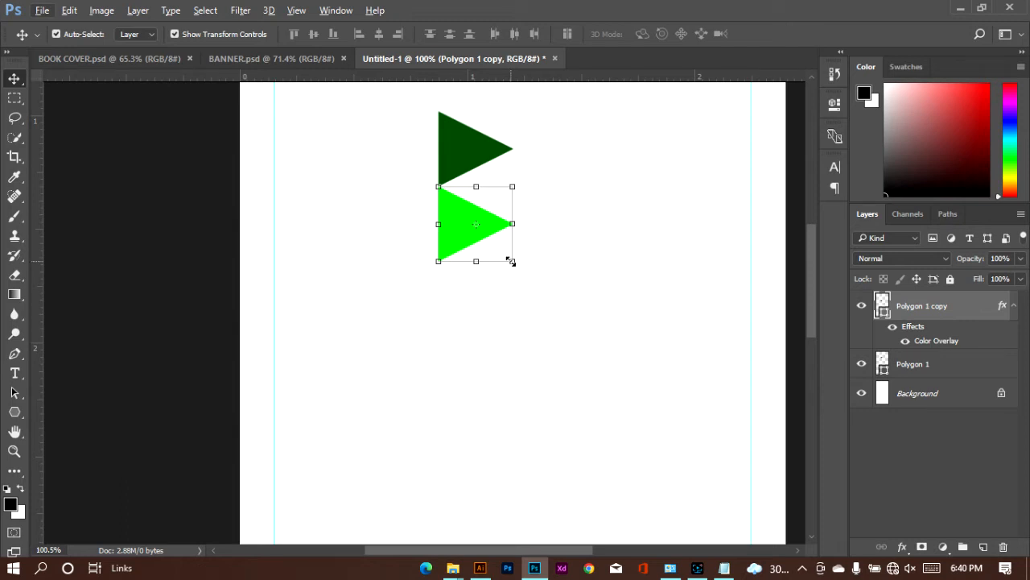
{"action": "left_click_drag", "start_coordinate": [512, 262], "coordinate": [450, 174]}
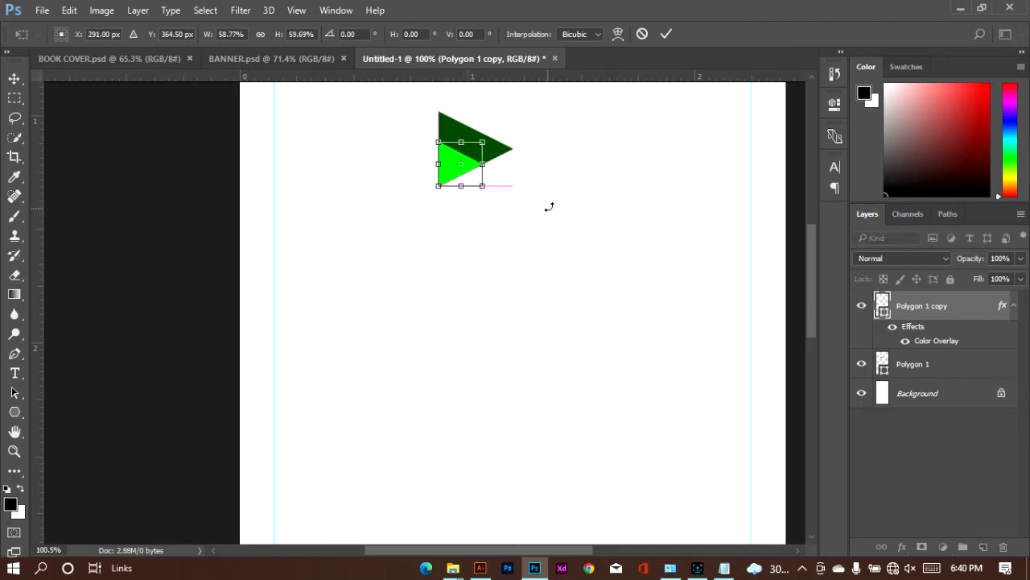
{"action": "left_click", "coordinate": [667, 35]}
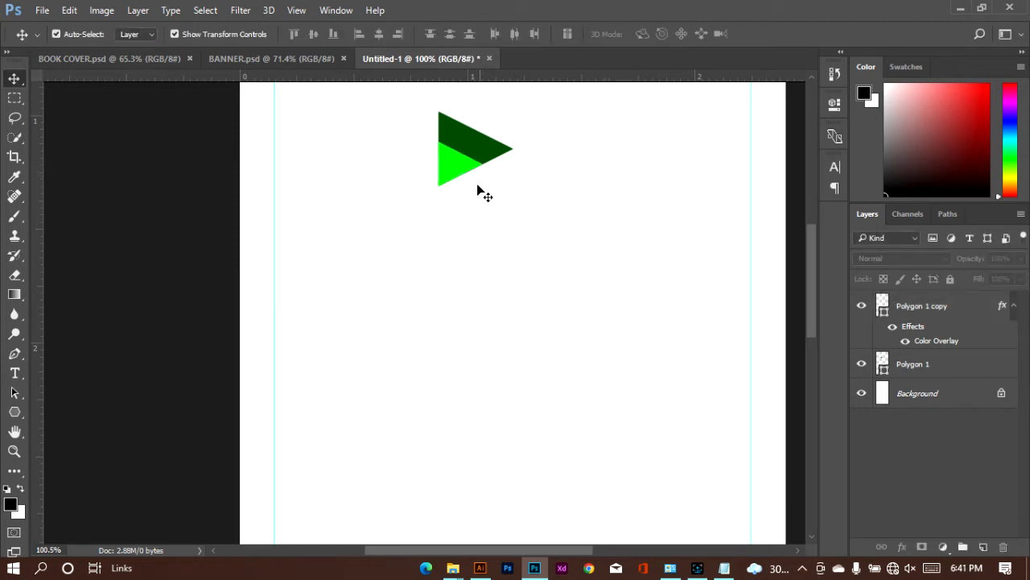
Step: Select both triangle layers, try merging their shapes, and undo the merge
{"action": "left_click", "coordinate": [931, 308]}
{"action": "left_click", "coordinate": [936, 365], "text": "ctrl"}
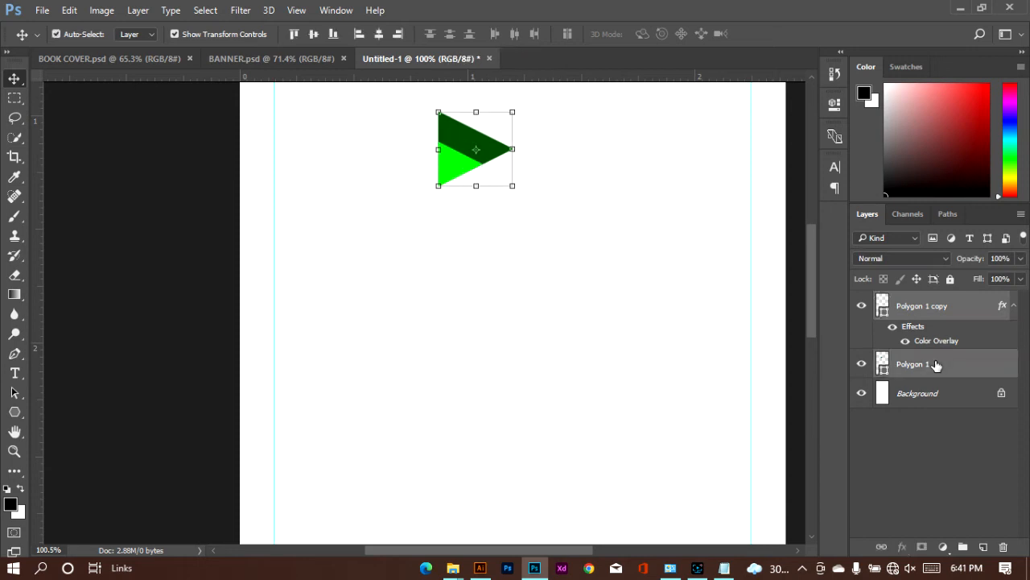
{"action": "right_click", "coordinate": [936, 364]}
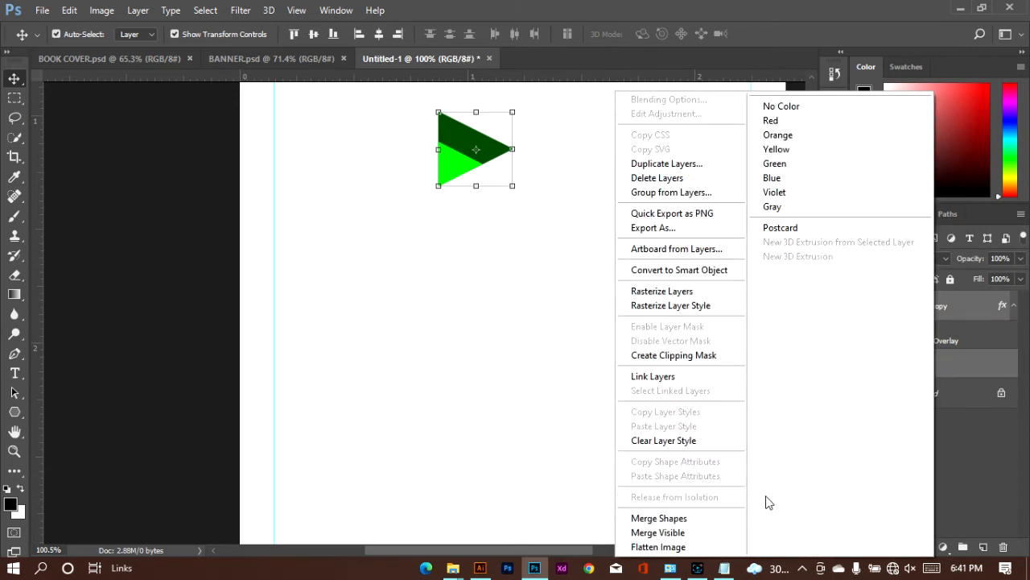
{"action": "left_click", "coordinate": [713, 520]}
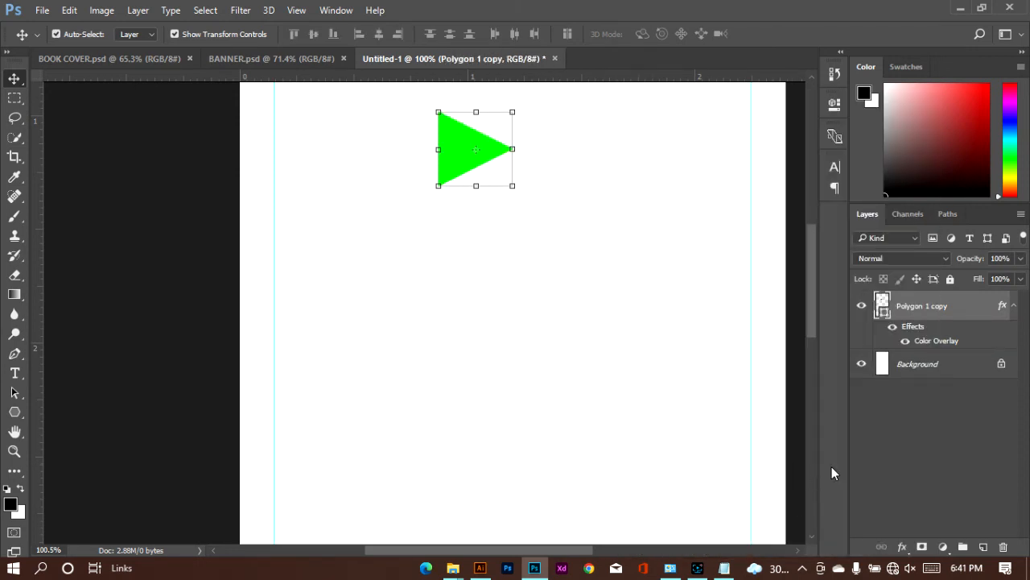
{"action": "key", "text": "ctrl+z"}
Step: Convert the two selected triangle layers into one smart object
{"action": "right_click", "coordinate": [941, 307]}
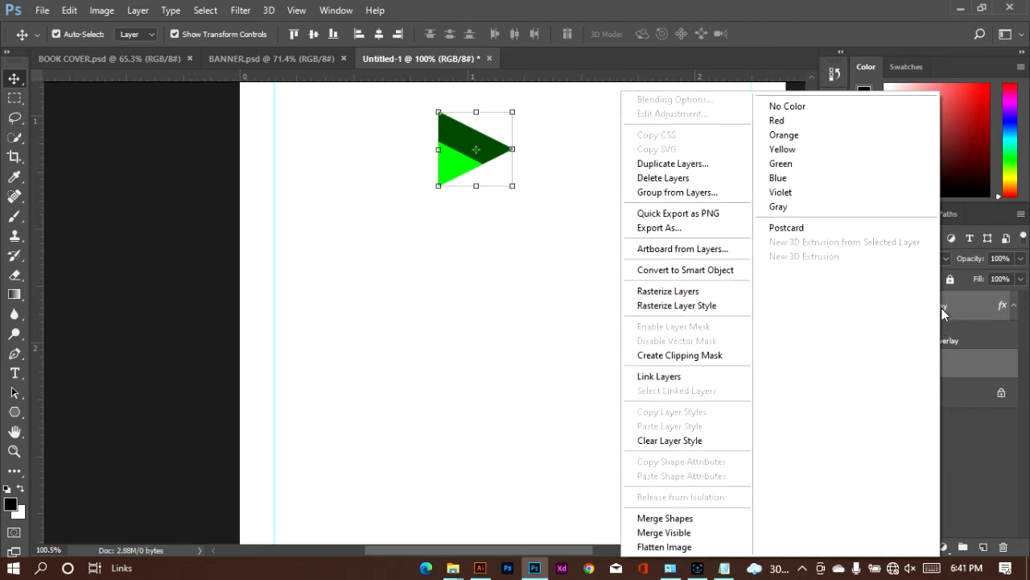
{"action": "left_click", "coordinate": [702, 270]}
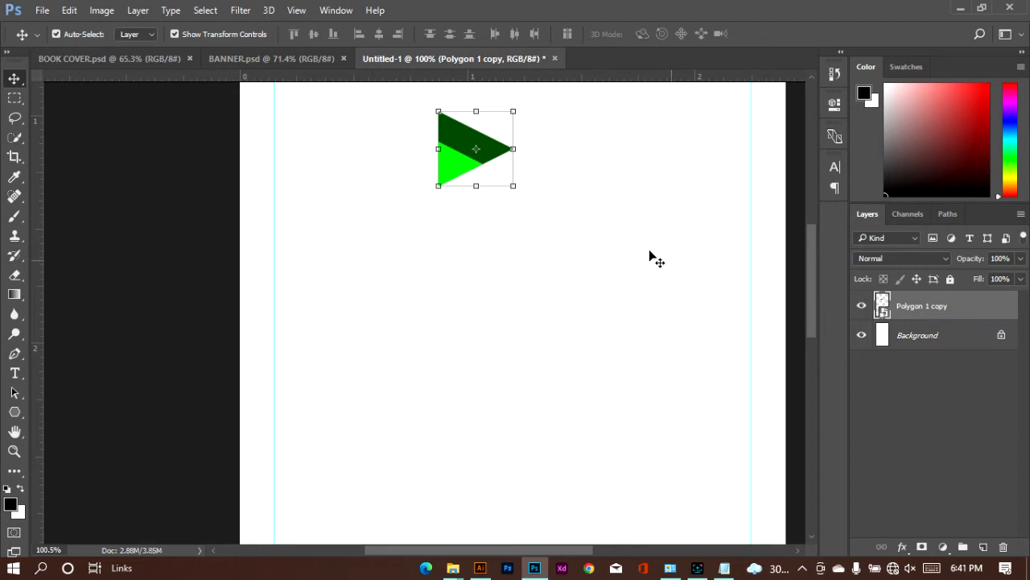
Step: Edit the smart object's contents to nudge the bright green triangle slightly down, and save and close them
{"action": "double_click", "coordinate": [885, 312]}
{"action": "left_click", "coordinate": [530, 239]}
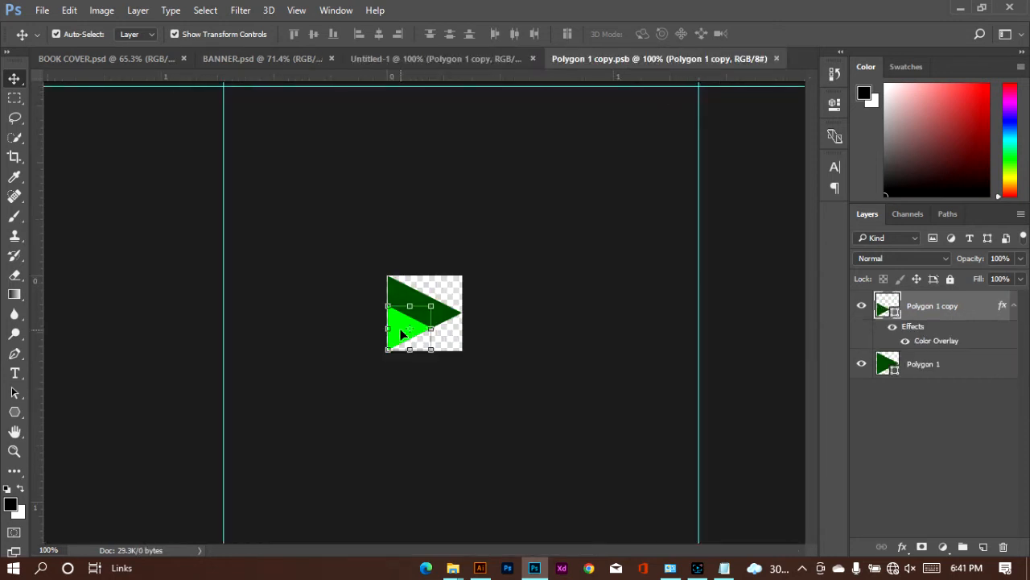
{"action": "mouse_move", "coordinate": [401, 332]}
{"action": "left_mouse_down"}
{"action": "mouse_move", "coordinate": [404, 352]}
{"action": "mouse_move", "coordinate": [402, 326]}
{"action": "left_mouse_up"}
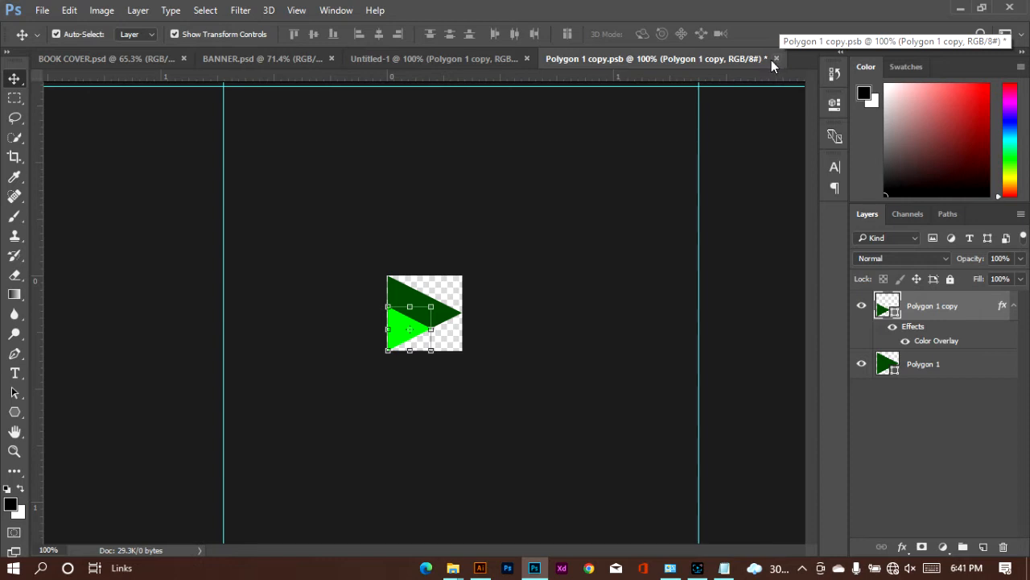
{"action": "key", "text": "ctrl+s"}
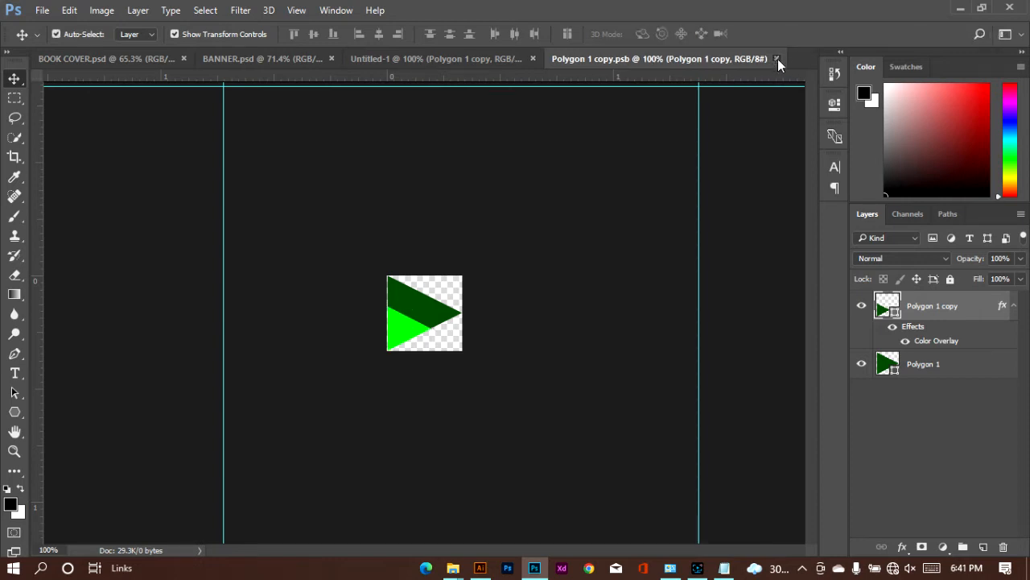
{"action": "left_click", "coordinate": [777, 59]}
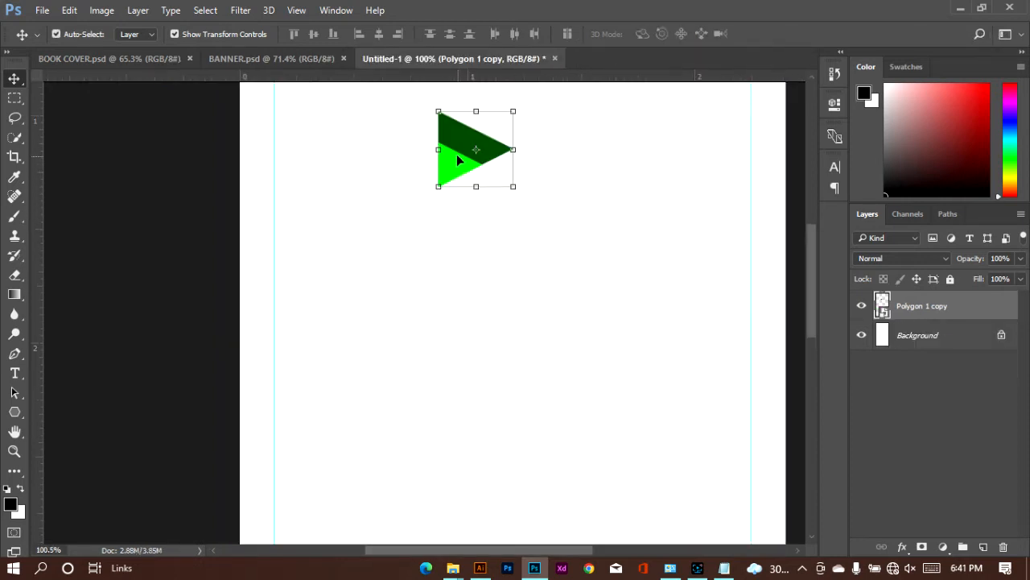
Step: Move the two-tone triangle to the upper-left corner of the page, just inside the margin guides
{"action": "left_click", "coordinate": [628, 251]}
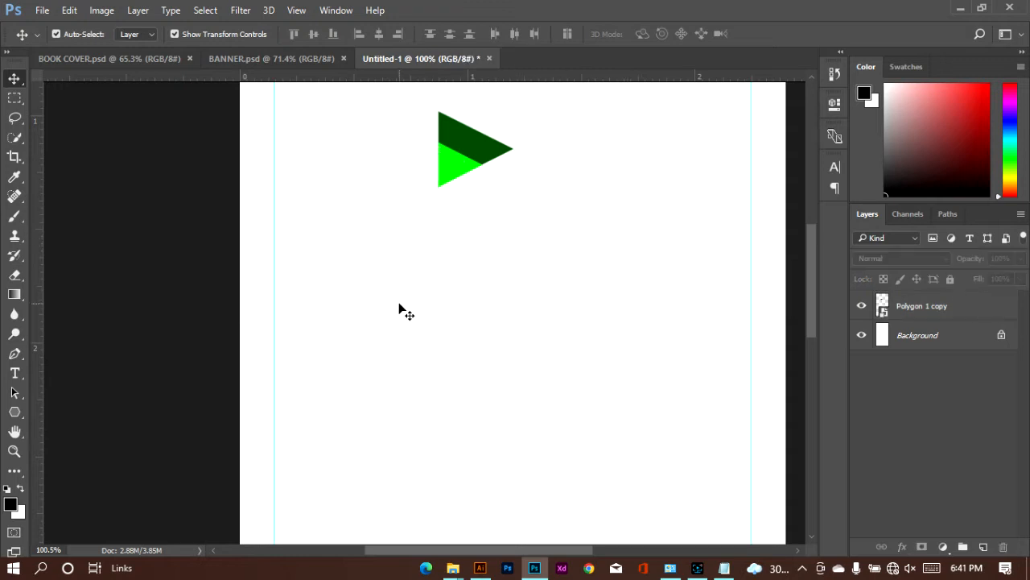
{"action": "scroll", "coordinate": [399, 310], "scroll_direction": "up", "scroll_amount": 10}
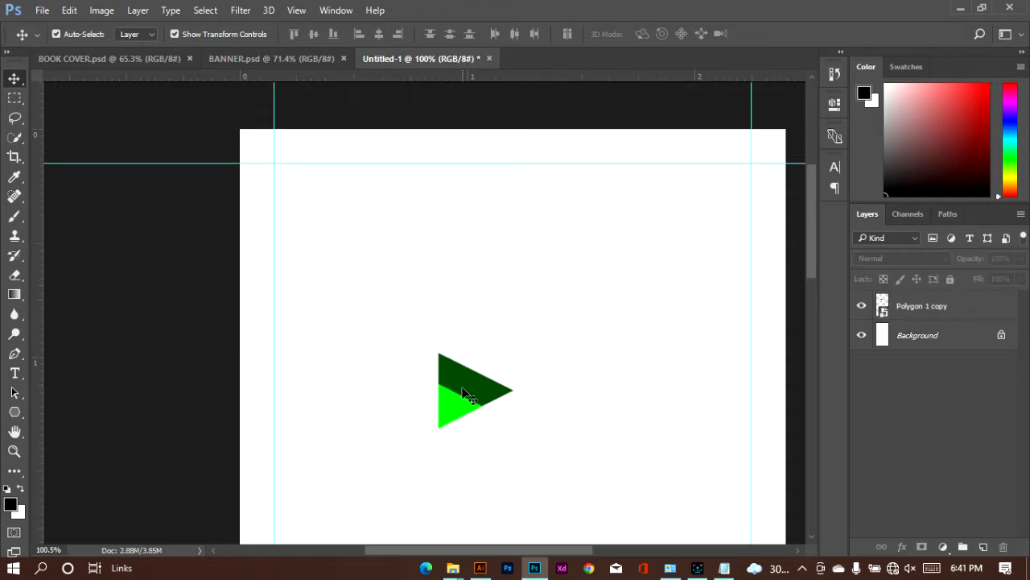
{"action": "left_click_drag", "start_coordinate": [465, 393], "coordinate": [341, 223]}
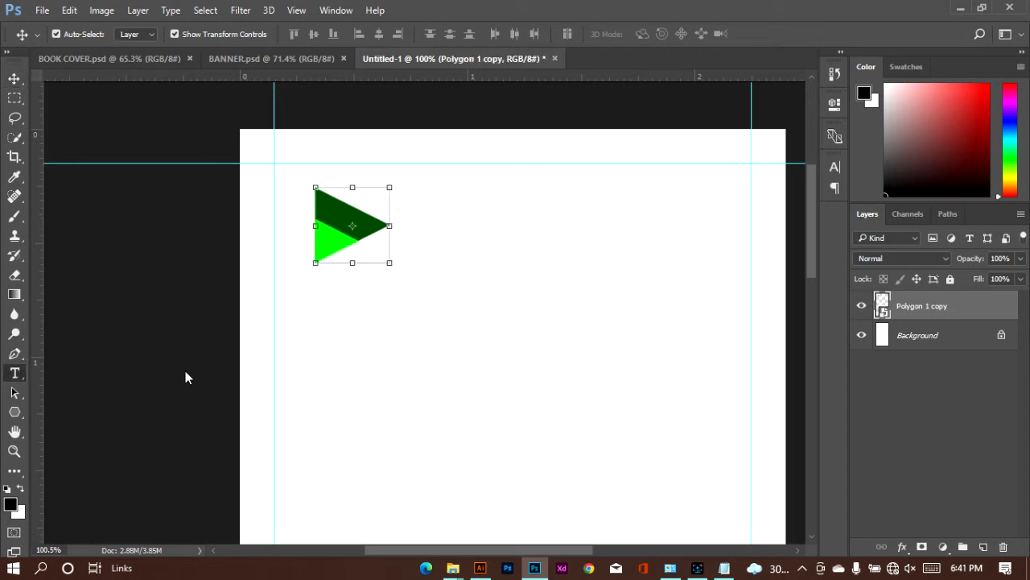
Step: Draw a rectangle about 737 x 1406 px covering the entire canvas
{"action": "key", "text": "t"}
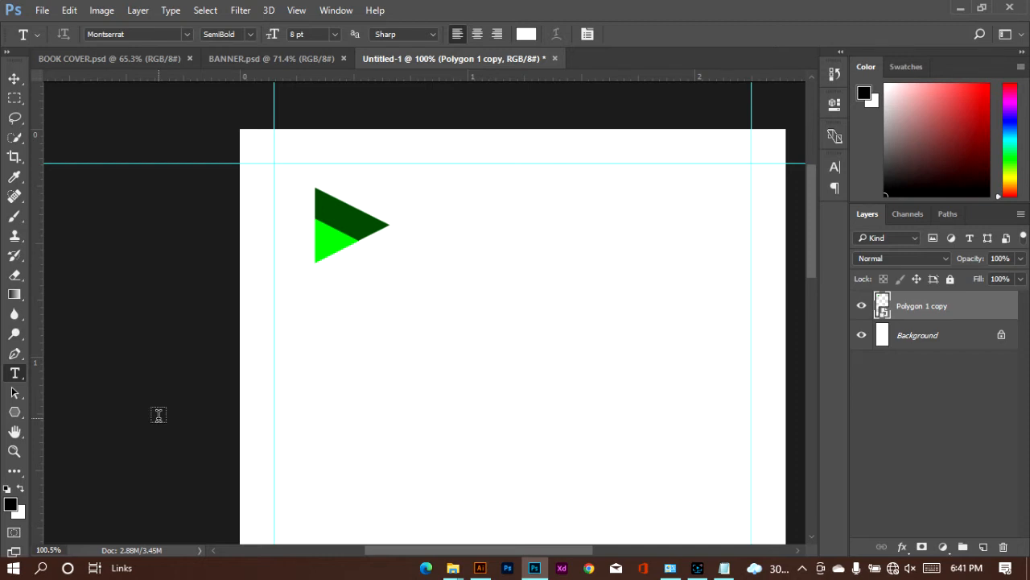
{"action": "key", "text": "ctrl+0"}
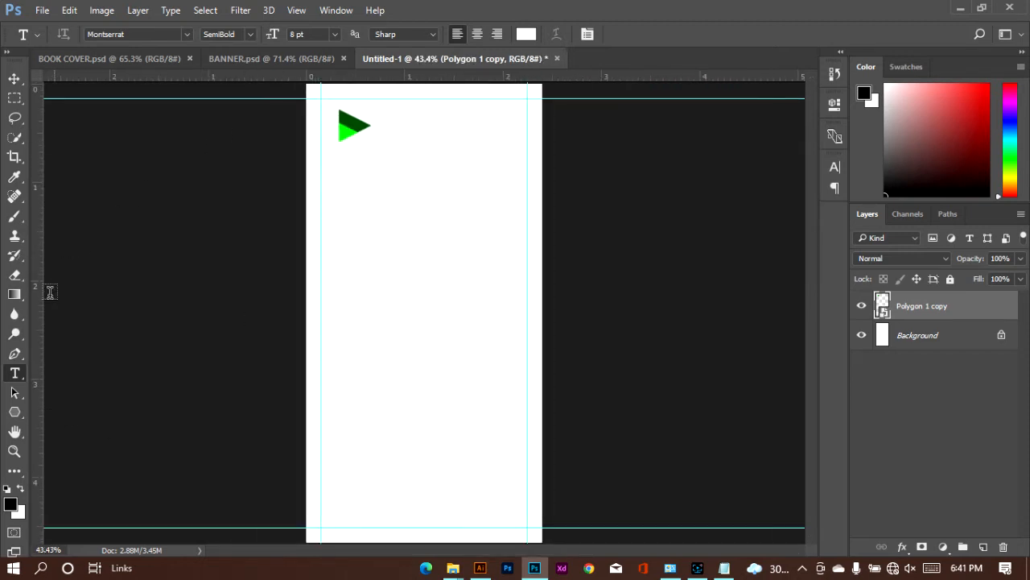
{"action": "left_click", "coordinate": [14, 411]}
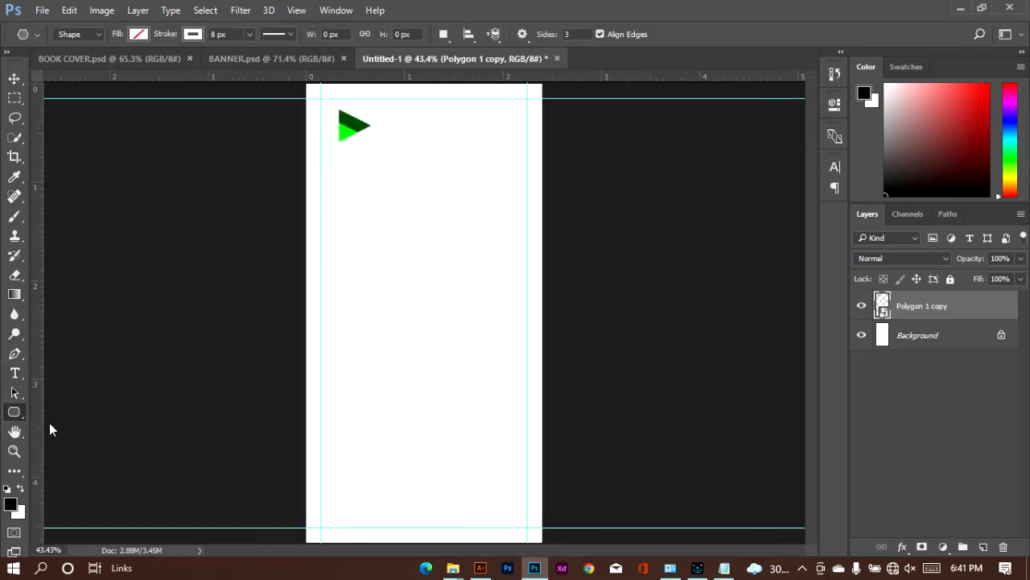
{"action": "right_click", "coordinate": [21, 411]}
{"action": "left_click", "coordinate": [42, 414]}
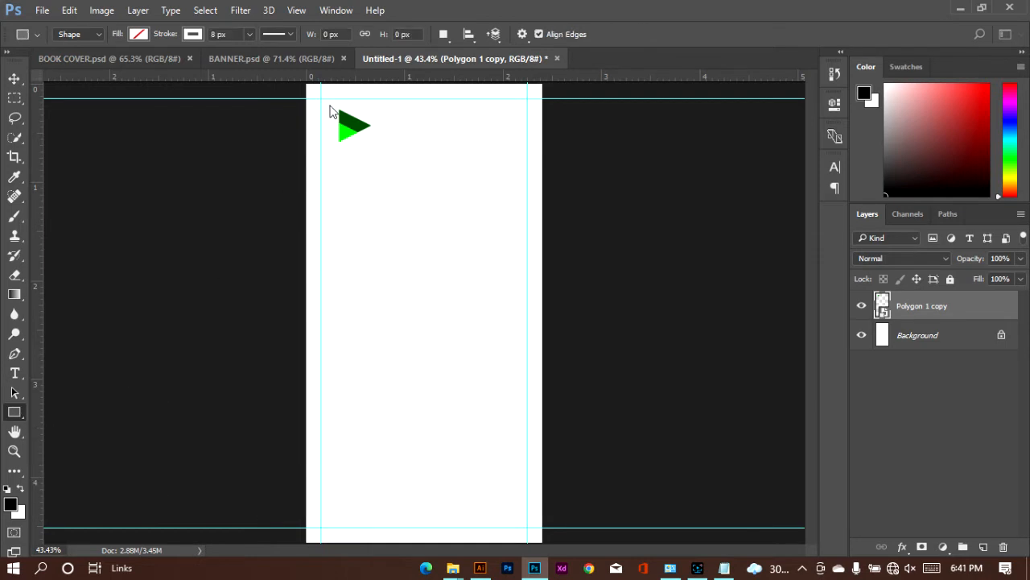
{"action": "left_click_drag", "start_coordinate": [306, 83], "coordinate": [545, 542]}
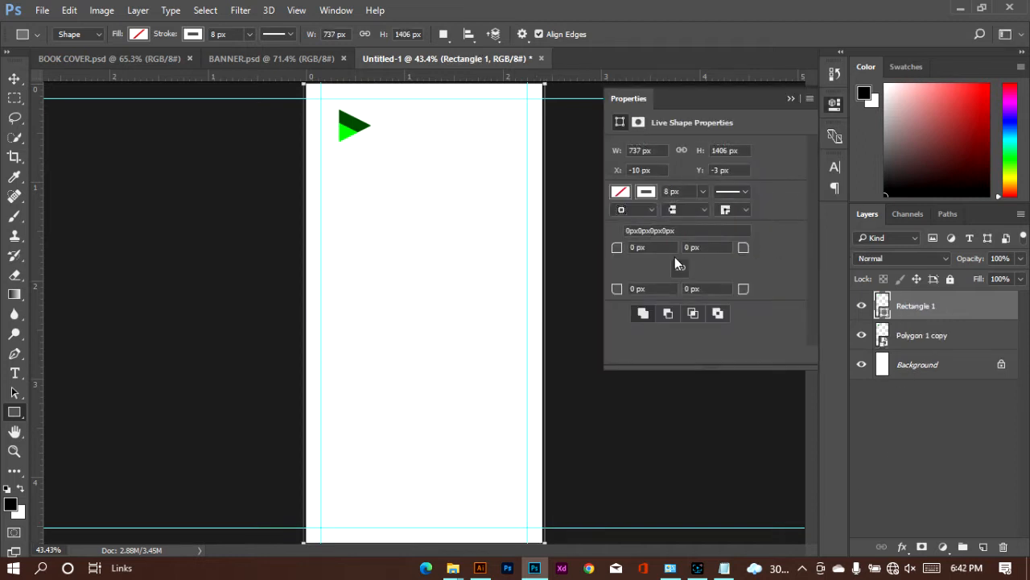
Step: Remove the rectangle's stroke and fill it with pale yellow f9f5b6
{"action": "left_click", "coordinate": [647, 191]}
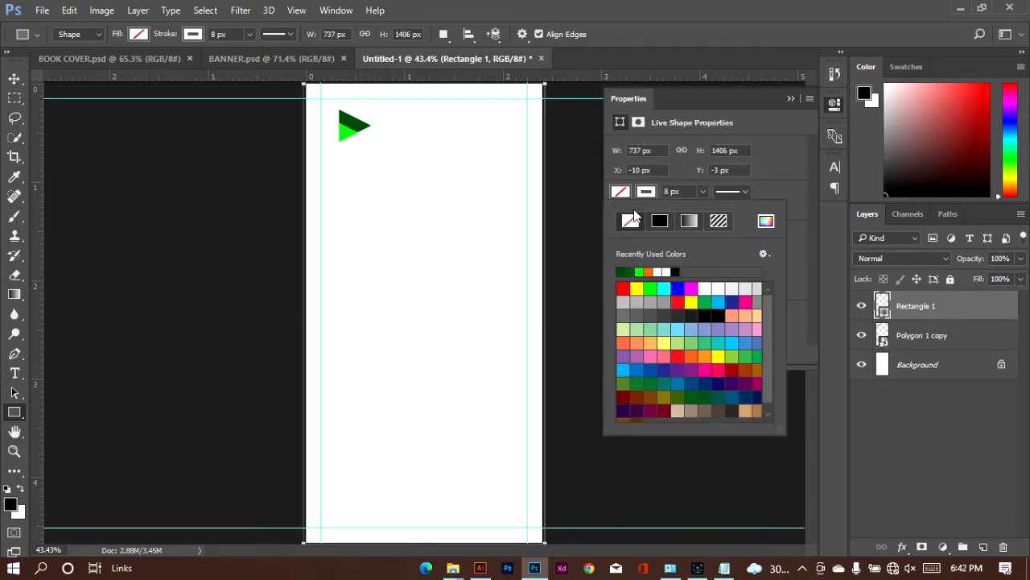
{"action": "left_click", "coordinate": [622, 211]}
{"action": "left_click", "coordinate": [628, 194]}
{"action": "left_click", "coordinate": [765, 222]}
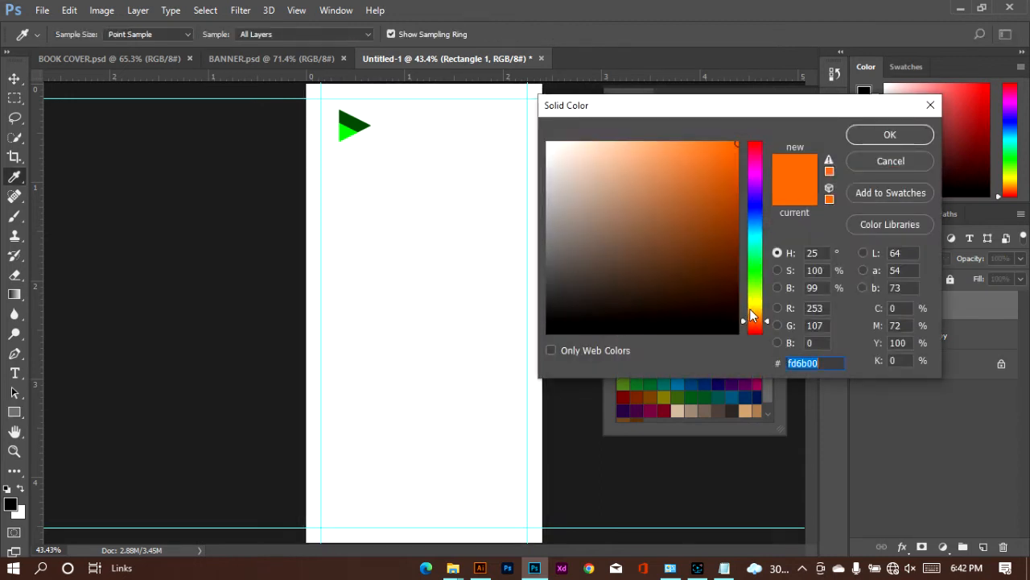
{"action": "left_click_drag", "start_coordinate": [750, 311], "coordinate": [752, 305]}
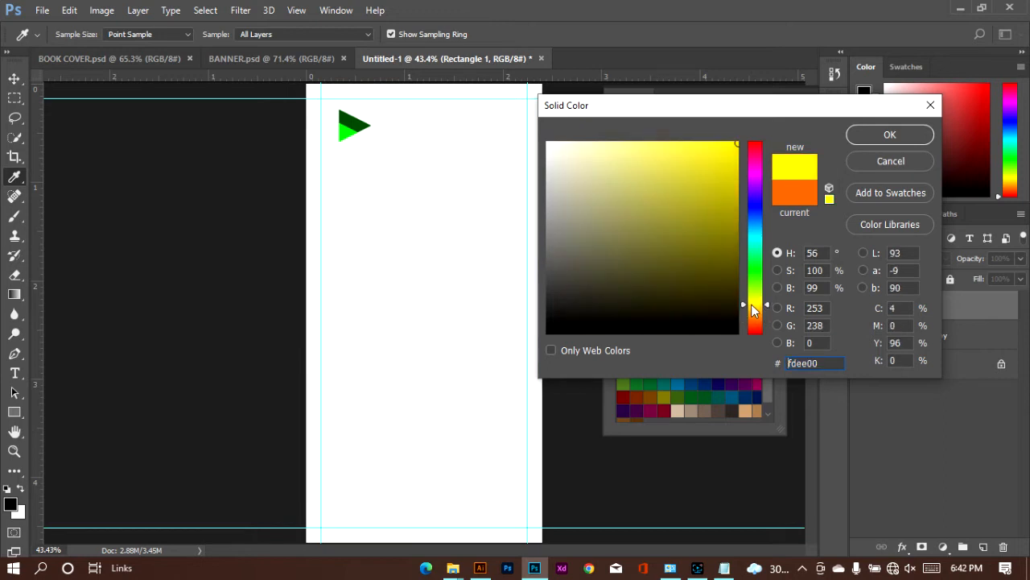
{"action": "mouse_move", "coordinate": [631, 158]}
{"action": "left_mouse_down"}
{"action": "mouse_move", "coordinate": [601, 146]}
{"action": "mouse_move", "coordinate": [612, 138]}
{"action": "mouse_move", "coordinate": [598, 146]}
{"action": "left_mouse_up"}
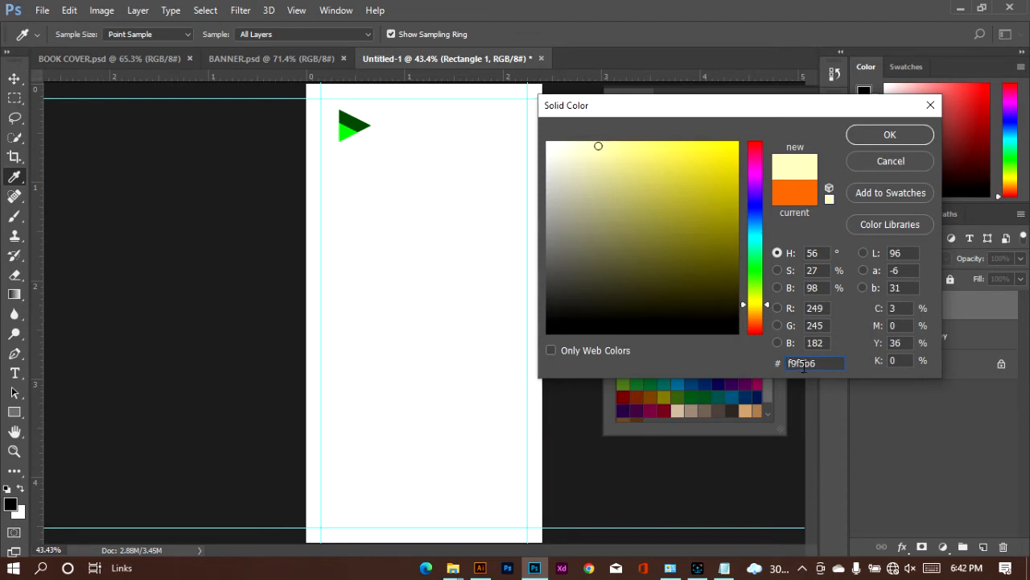
{"action": "left_click", "coordinate": [887, 136]}
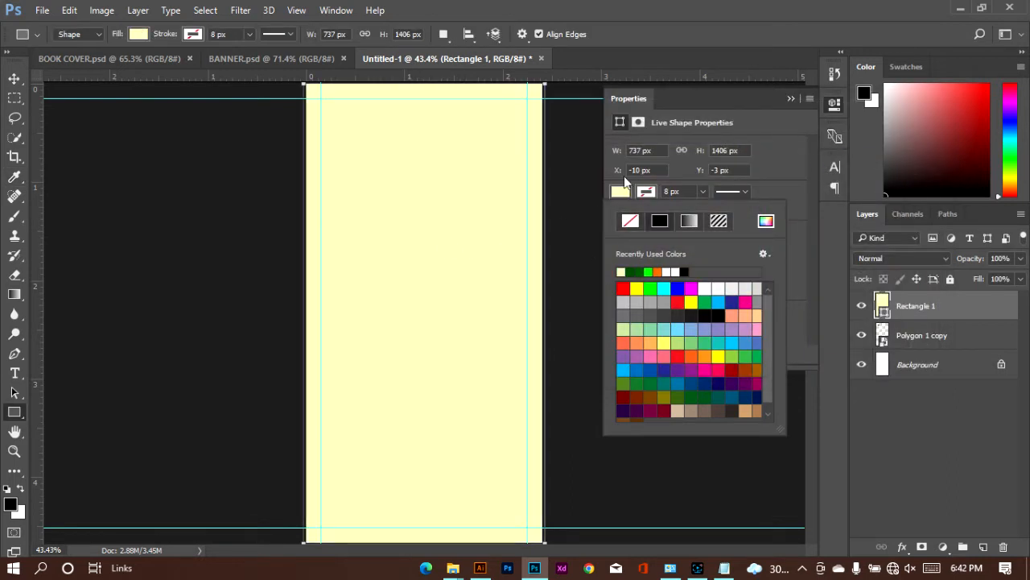
{"action": "left_click", "coordinate": [788, 147]}
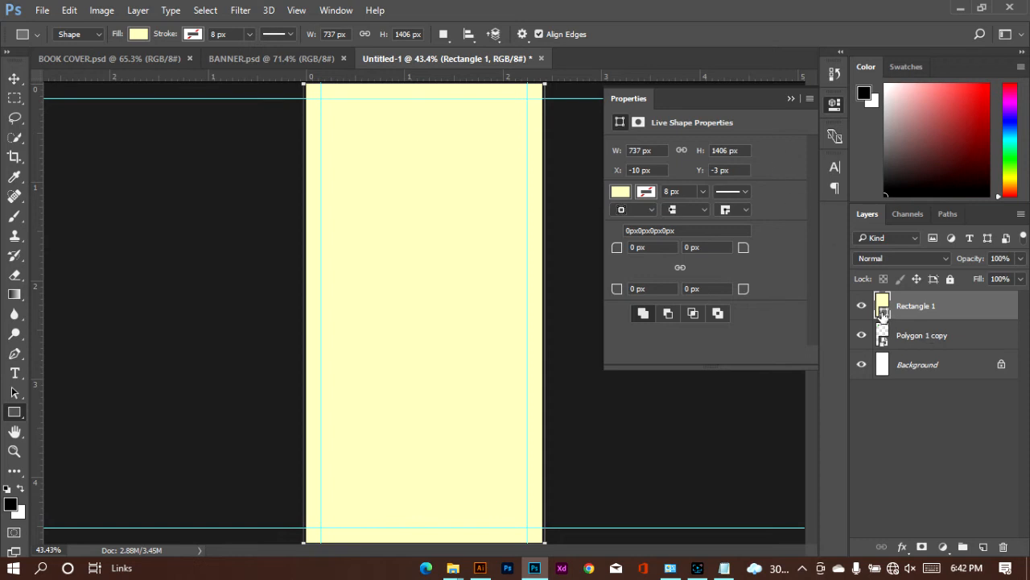
Step: Move the pale yellow rectangle's layer beneath the triangle smart object in the layer order
{"action": "left_click_drag", "start_coordinate": [883, 318], "coordinate": [881, 349]}
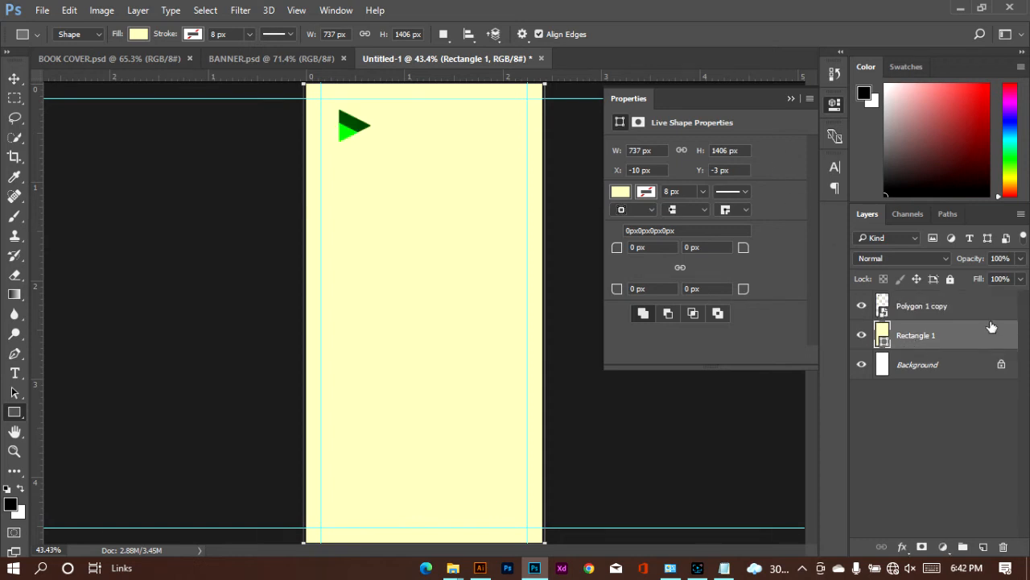
Step: Lock the pale yellow rectangle's layer and scale the triangle logo down to 87%
{"action": "left_click", "coordinate": [950, 280]}
{"action": "left_click", "coordinate": [15, 78]}
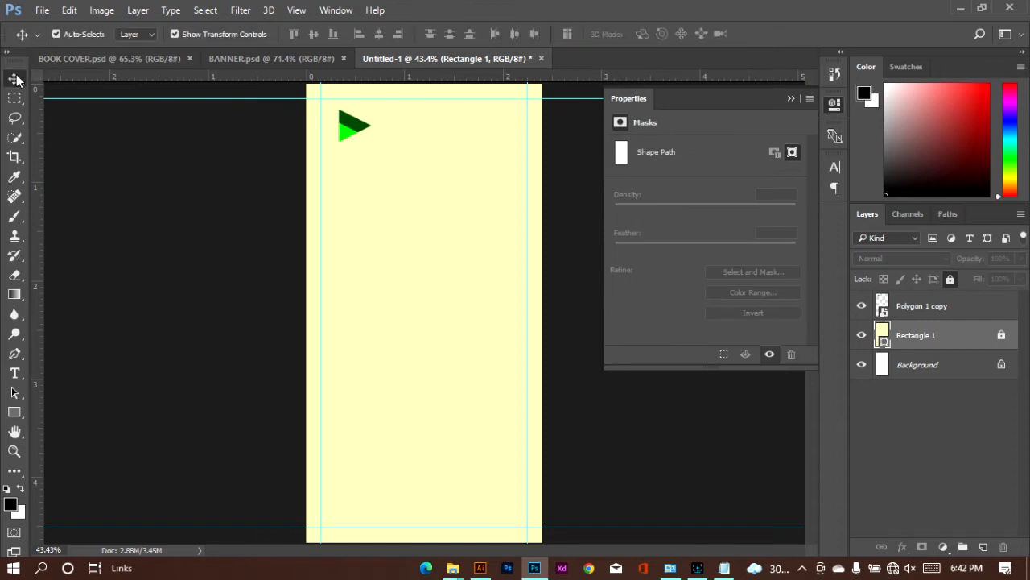
{"action": "left_click", "coordinate": [355, 141]}
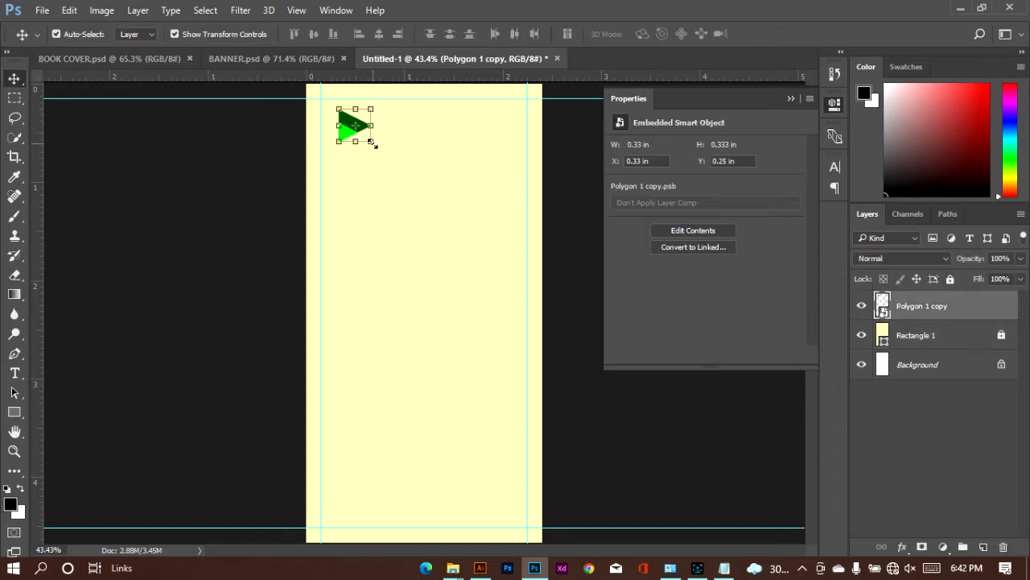
{"action": "left_click_drag", "start_coordinate": [373, 143], "coordinate": [368, 138]}
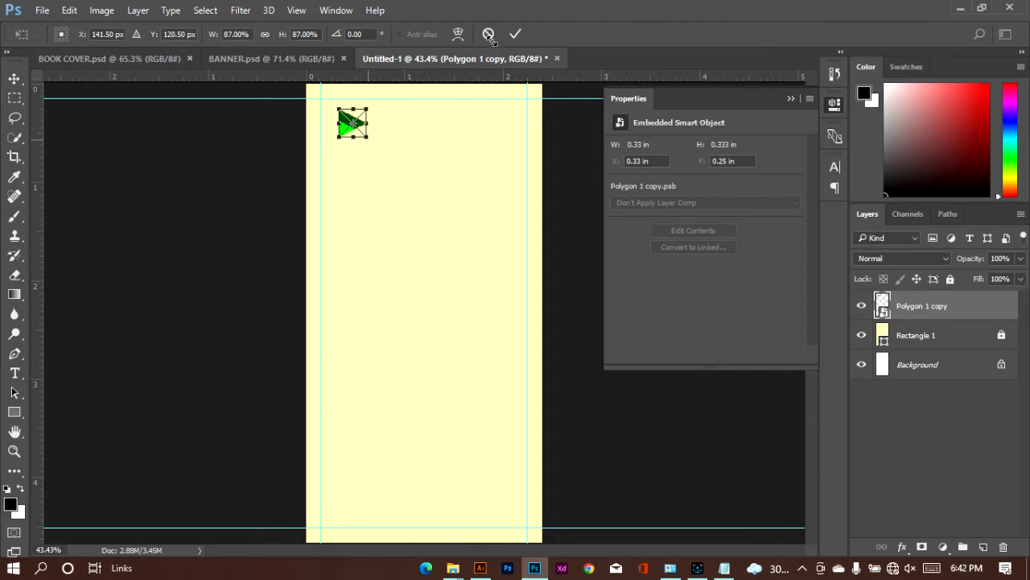
{"action": "left_click", "coordinate": [518, 33]}
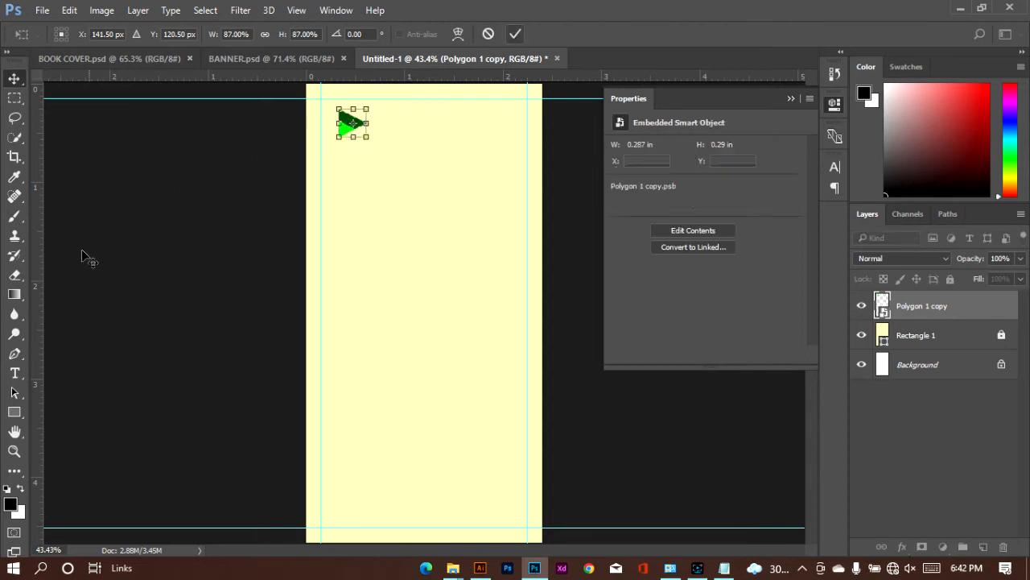
Step: Add the title text "PLAYALL" beside the triangle logo and colour it black
{"action": "left_click", "coordinate": [15, 376]}
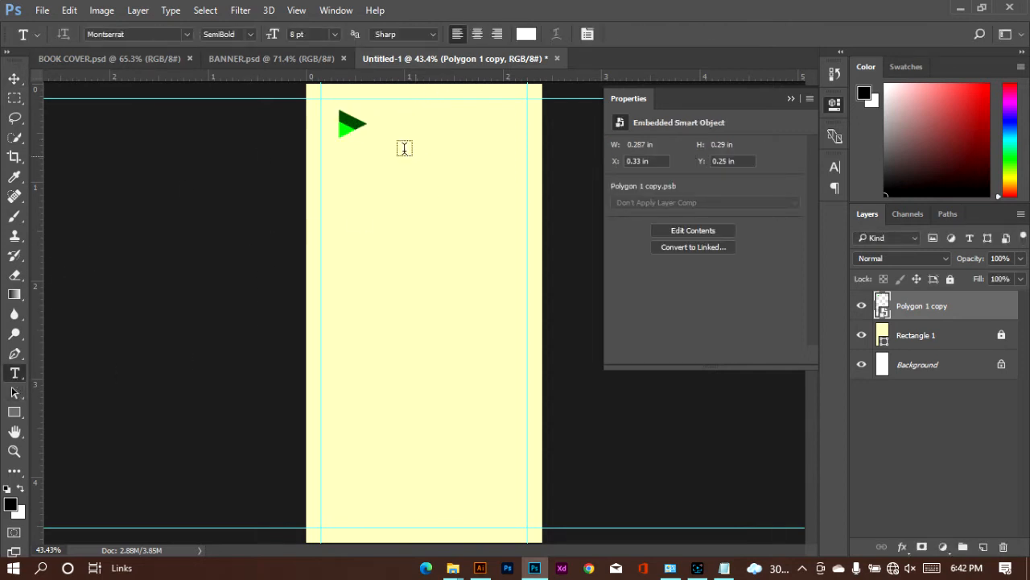
{"action": "left_click", "coordinate": [388, 120]}
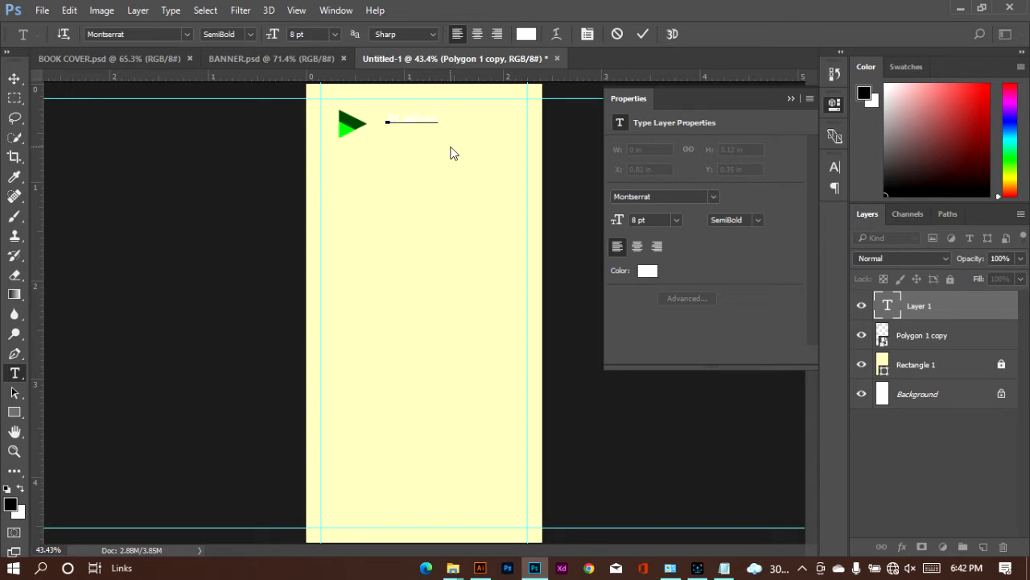
{"action": "key", "text": "ctrl+a"}
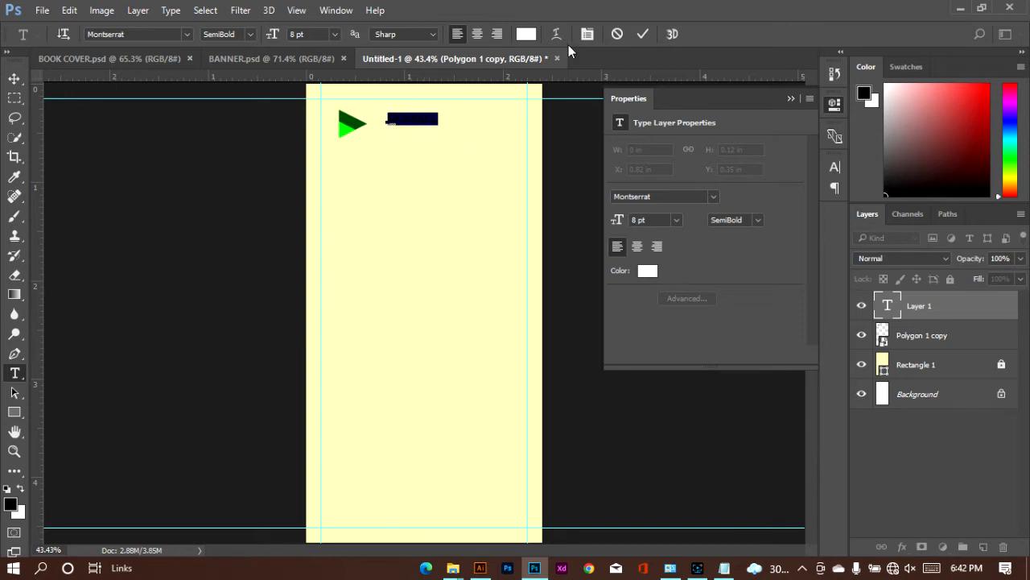
{"action": "left_click", "coordinate": [518, 37]}
{"action": "mouse_move", "coordinate": [640, 203]}
{"action": "left_mouse_down"}
{"action": "mouse_move", "coordinate": [685, 252]}
{"action": "mouse_move", "coordinate": [718, 330]}
{"action": "mouse_move", "coordinate": [747, 337]}
{"action": "left_mouse_up"}
{"action": "left_click", "coordinate": [886, 135]}
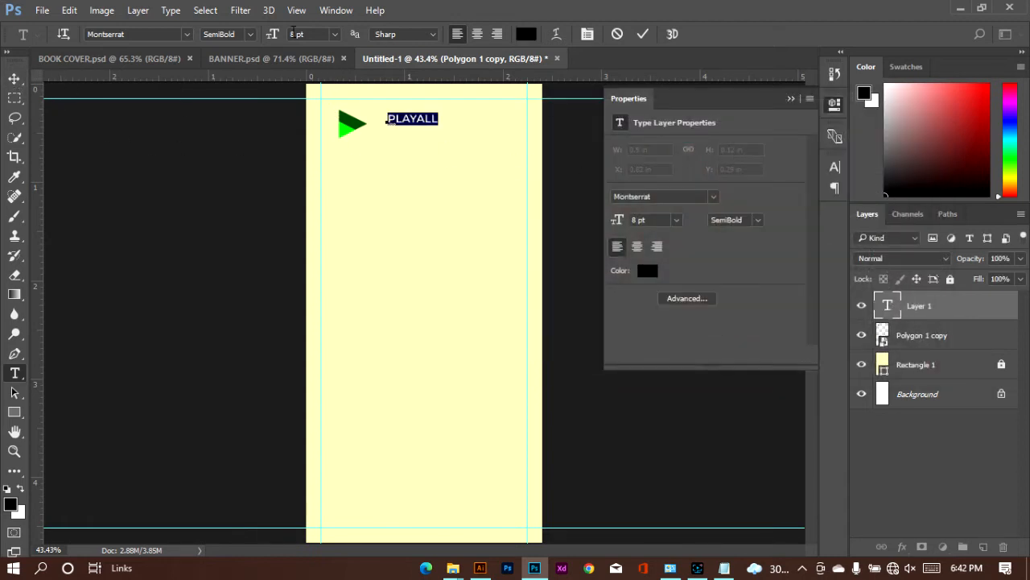
Step: Set the PLAYALL title to ExtraBold at 11 pt and position it close beside the triangle
{"action": "left_click", "coordinate": [248, 39]}
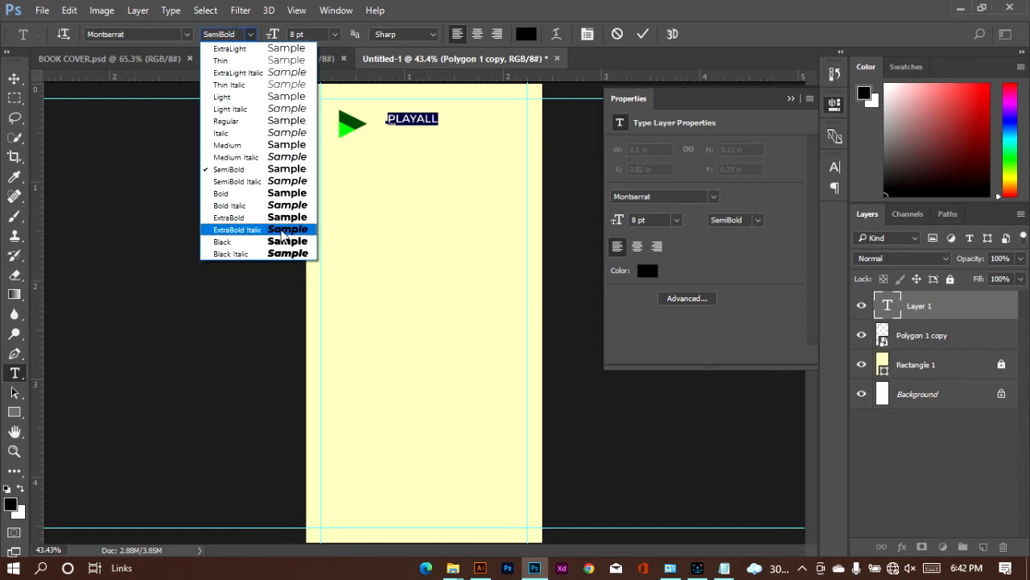
{"action": "left_click", "coordinate": [282, 220]}
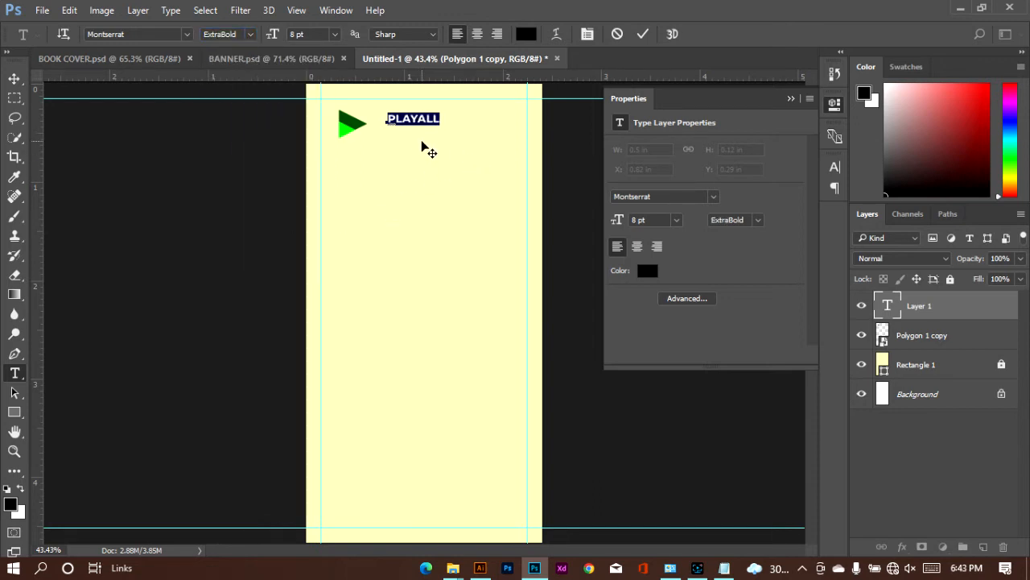
{"action": "left_click_drag", "start_coordinate": [421, 140], "coordinate": [414, 151]}
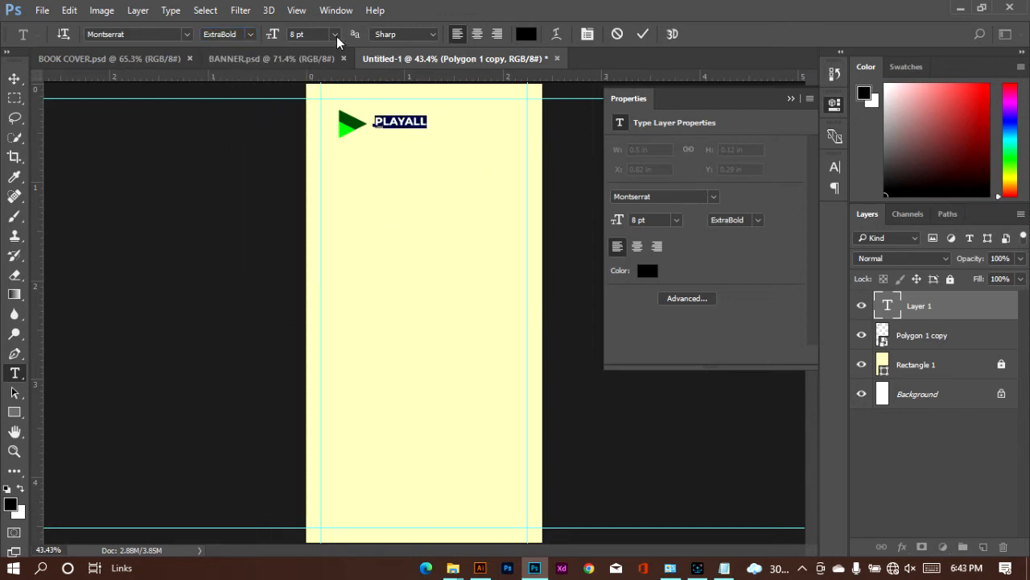
{"action": "left_click", "coordinate": [335, 34]}
{"action": "left_click", "coordinate": [352, 137]}
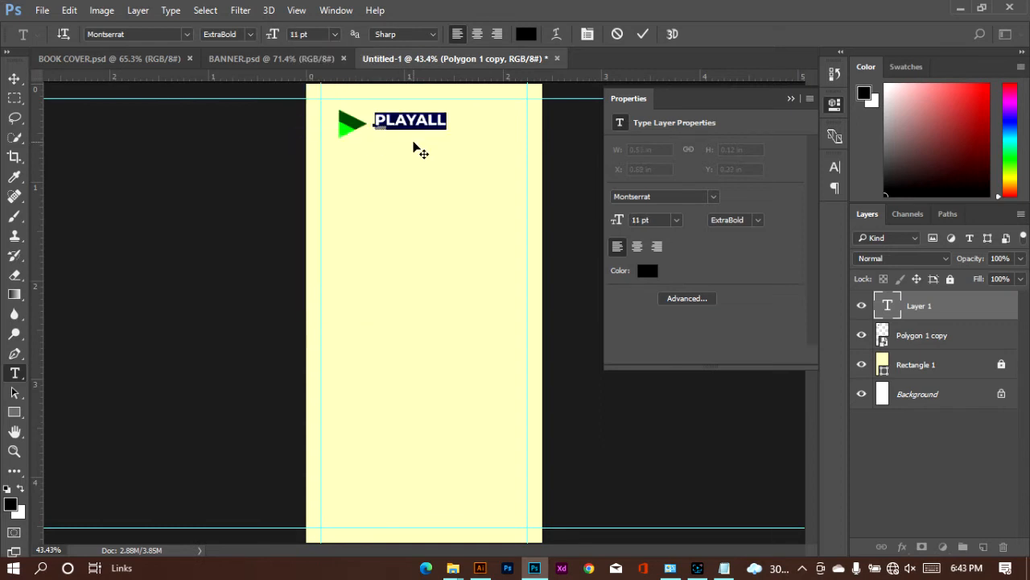
{"action": "mouse_move", "coordinate": [413, 142]}
{"action": "left_mouse_down"}
{"action": "mouse_move", "coordinate": [405, 142]}
{"action": "mouse_move", "coordinate": [411, 147]}
{"action": "left_mouse_up"}
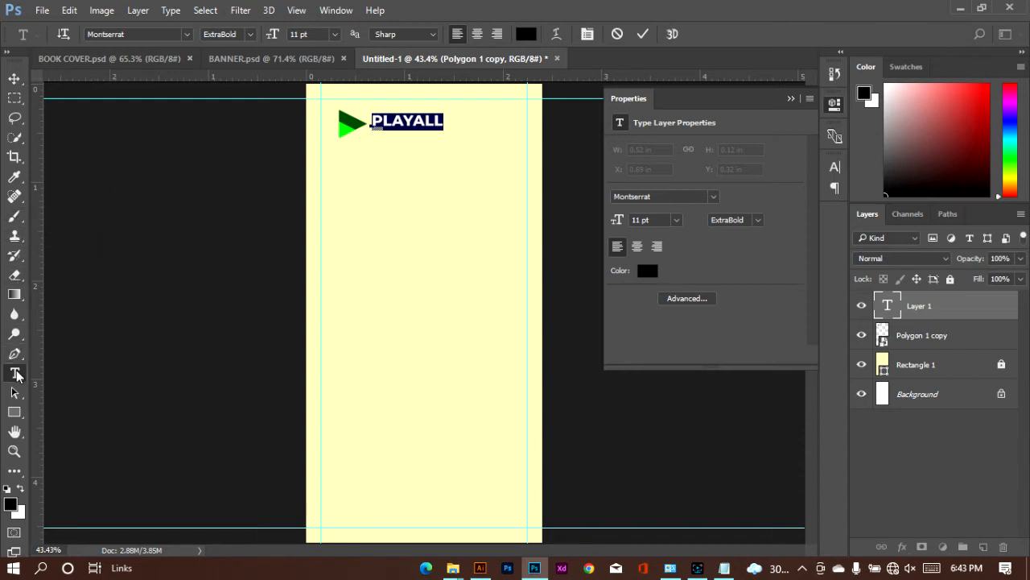
{"action": "left_click", "coordinate": [642, 34]}
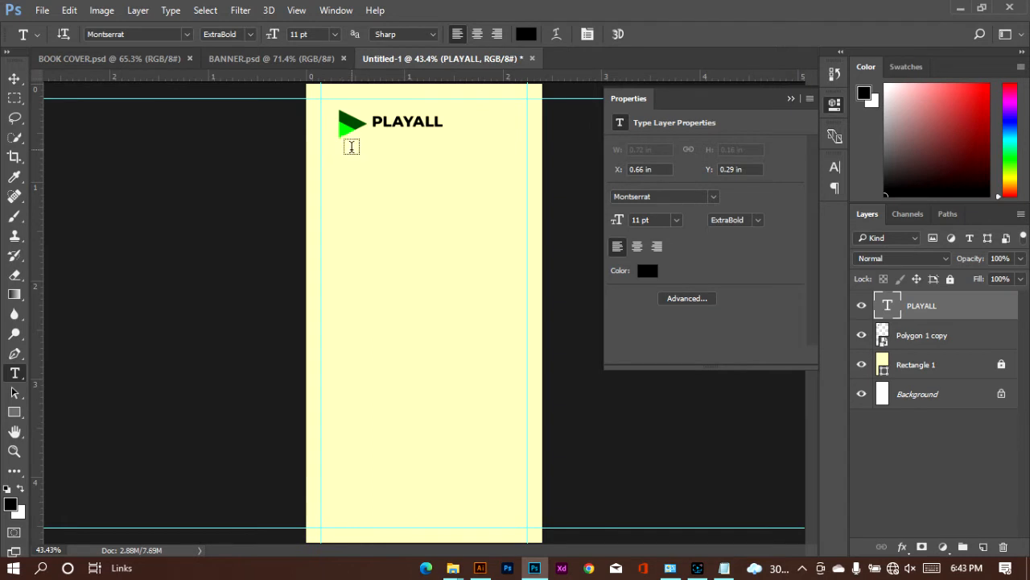
Step: Draw a paragraph text box about 1.17 x 0.23 in beneath the PLAYALL title and fill it with a placeholder sentence
{"action": "left_click_drag", "start_coordinate": [360, 145], "coordinate": [468, 164]}
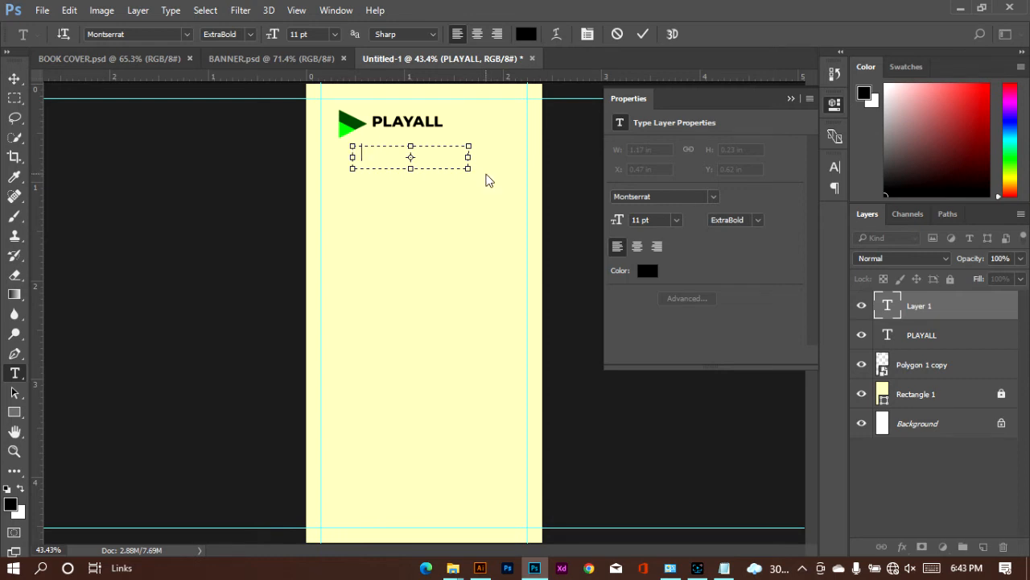
{"action": "type", "text": "LAwrenv"}
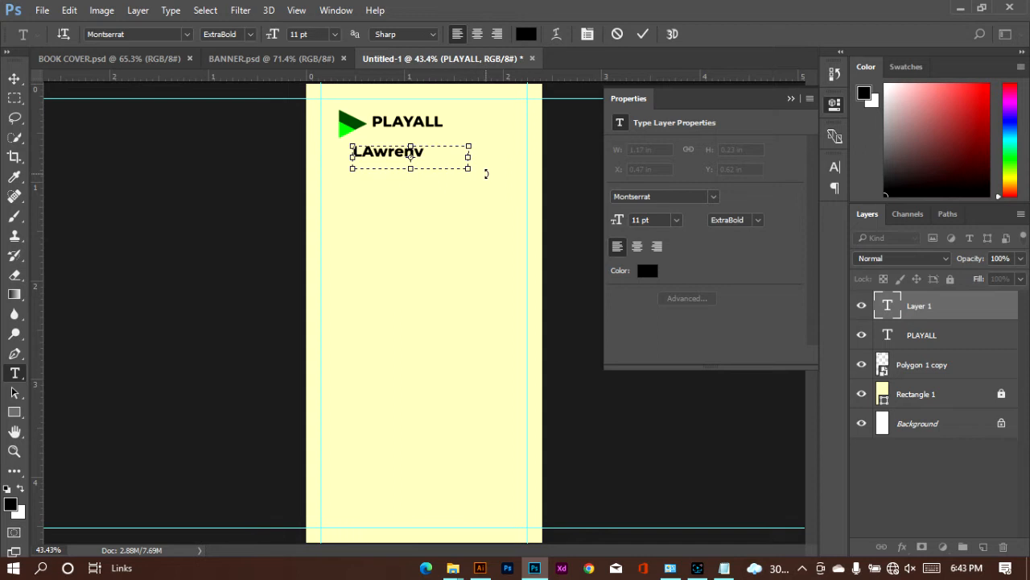
{"action": "type", "text": "hjdsf"}
Step: Set the placeholder paragraph to Montserrat Light at 4 pt
{"action": "key", "text": "ctrl+a"}
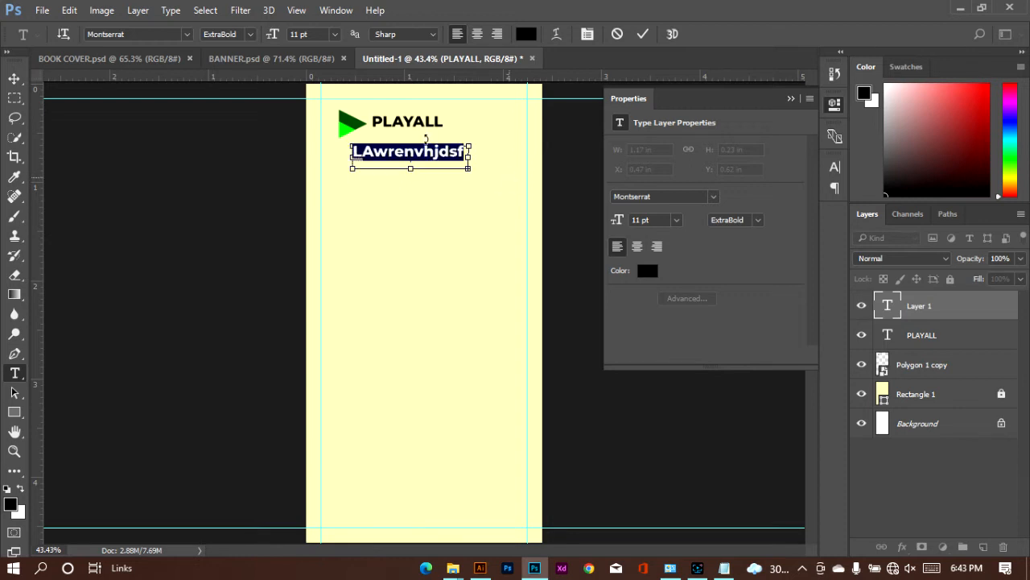
{"action": "left_click", "coordinate": [254, 34]}
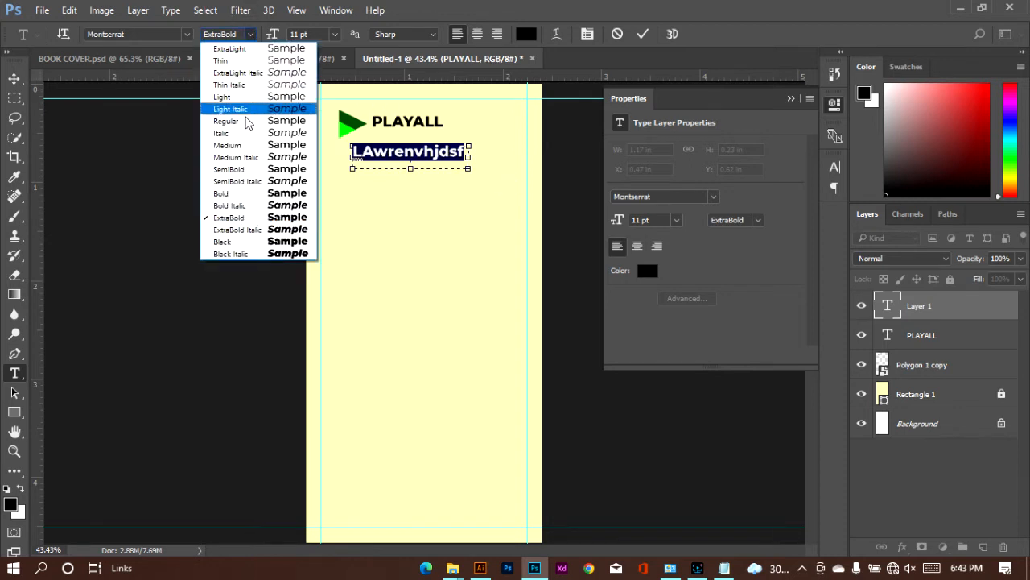
{"action": "left_click", "coordinate": [246, 98]}
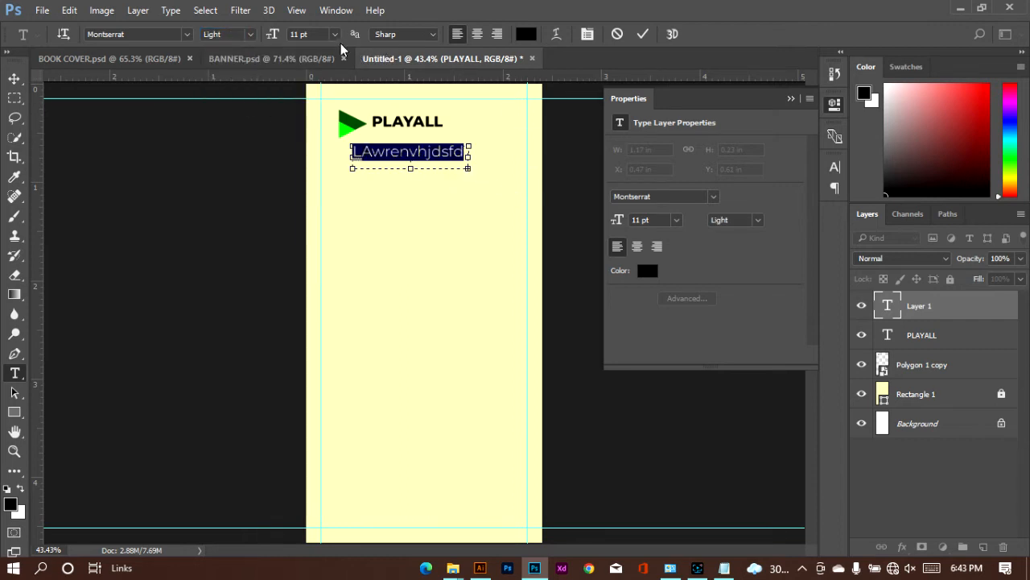
{"action": "left_click", "coordinate": [289, 34]}
{"action": "type", "text": "4"}
{"action": "key", "text": "Return"}
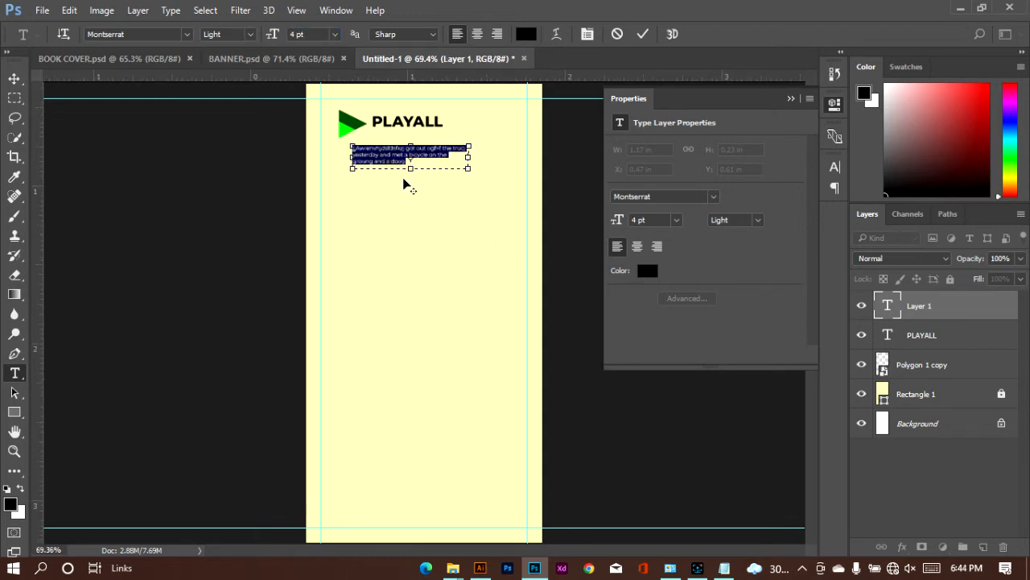
Step: Set the whole placeholder paragraph to 4.5 pt with the Regular weight
{"action": "scroll", "coordinate": [403, 182], "scroll_direction": "up", "scroll_amount": 2}
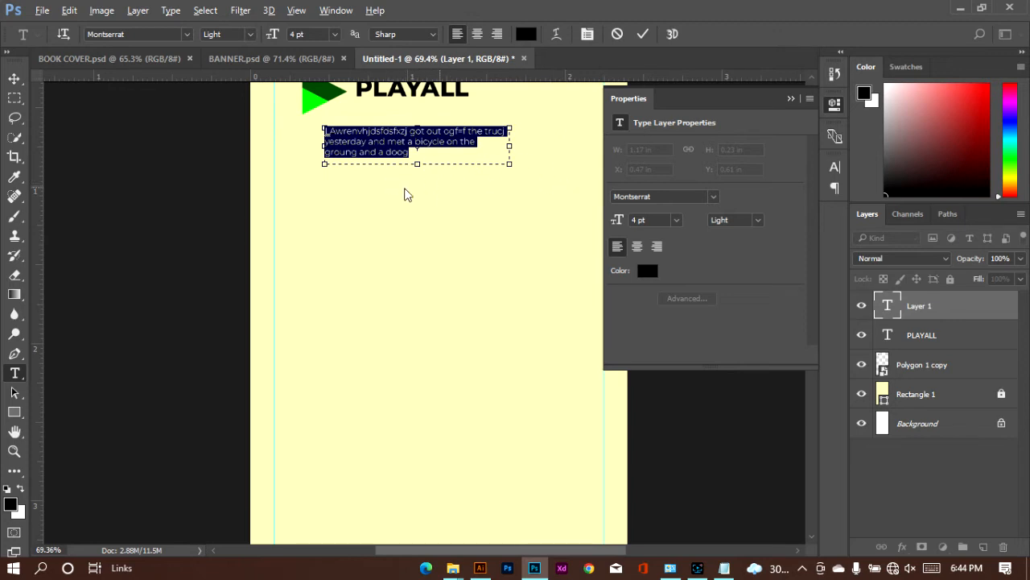
{"action": "left_click", "coordinate": [338, 165]}
{"action": "scroll", "coordinate": [406, 210], "scroll_direction": "up", "scroll_amount": 2}
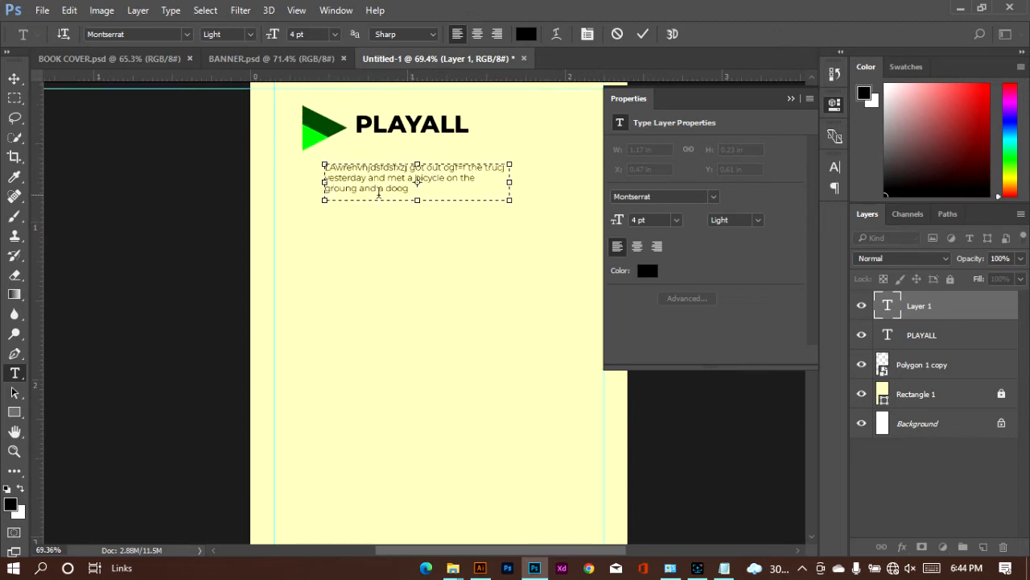
{"action": "key", "text": "ctrl+a"}
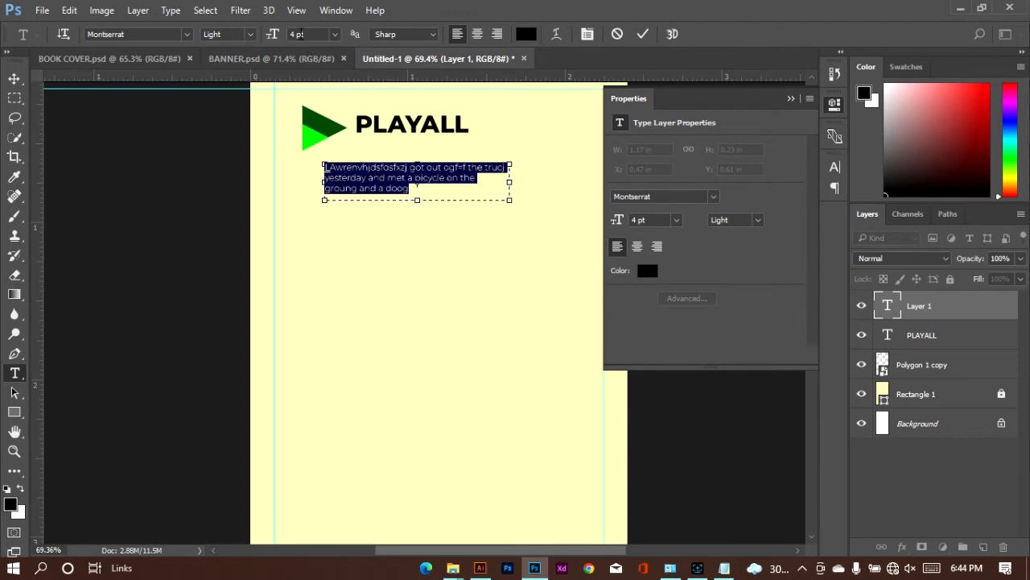
{"action": "left_click", "coordinate": [294, 33]}
{"action": "type", "text": "4.5"}
{"action": "key", "text": "Return"}
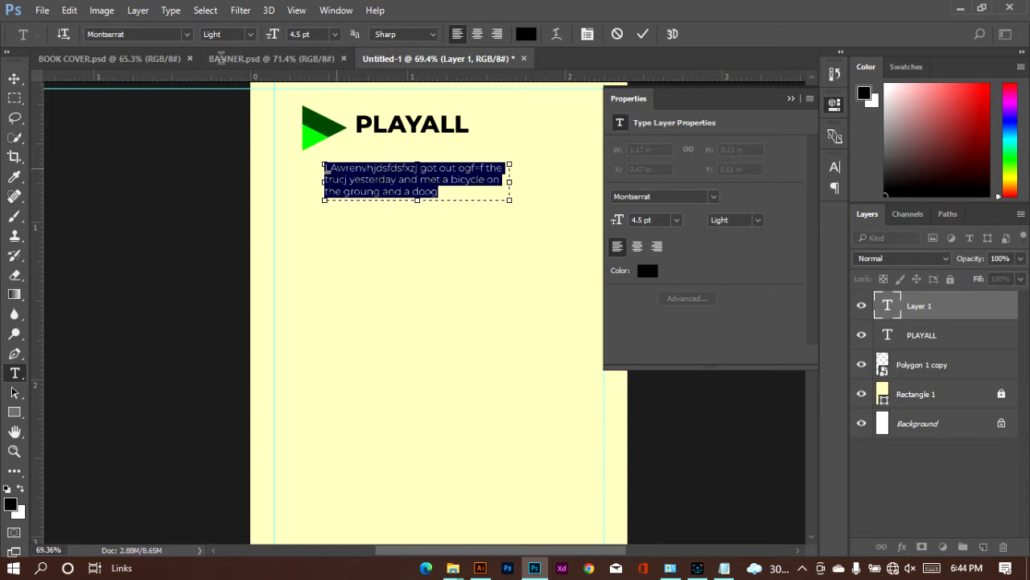
{"action": "left_click", "coordinate": [246, 37]}
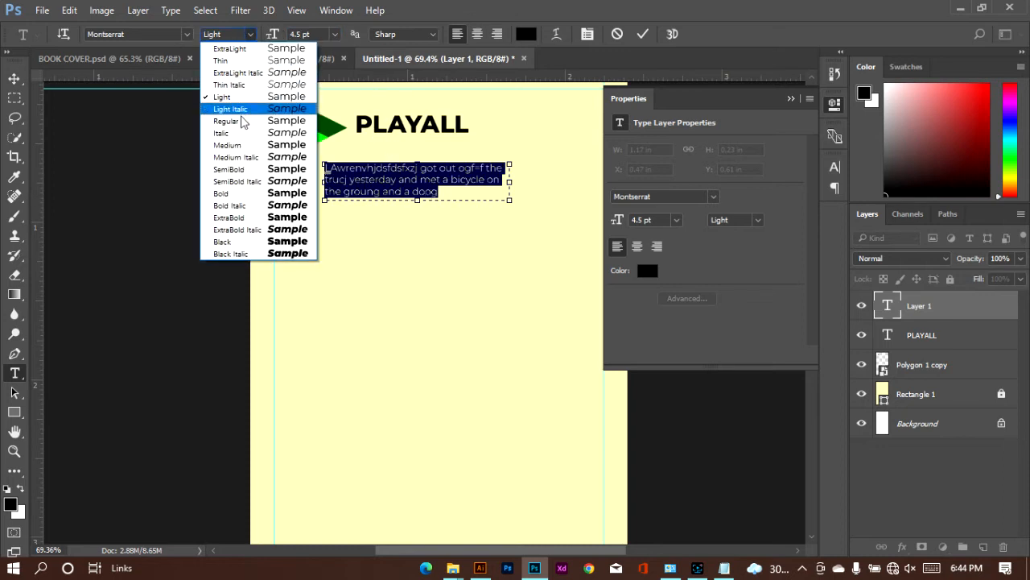
{"action": "left_click", "coordinate": [225, 115]}
Step: Move the placeholder paragraph up close beneath the PLAYALL title and correct "ogf=f" to "of" in its first line
{"action": "mouse_move", "coordinate": [416, 230]}
{"action": "left_mouse_down"}
{"action": "mouse_move", "coordinate": [416, 217]}
{"action": "mouse_move", "coordinate": [405, 216]}
{"action": "left_mouse_up"}
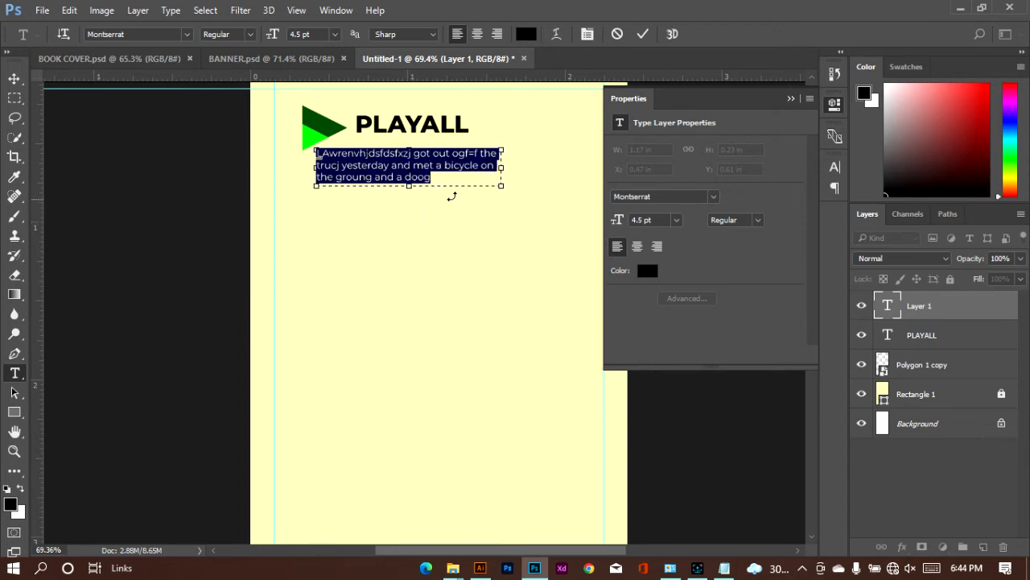
{"action": "left_click", "coordinate": [479, 153]}
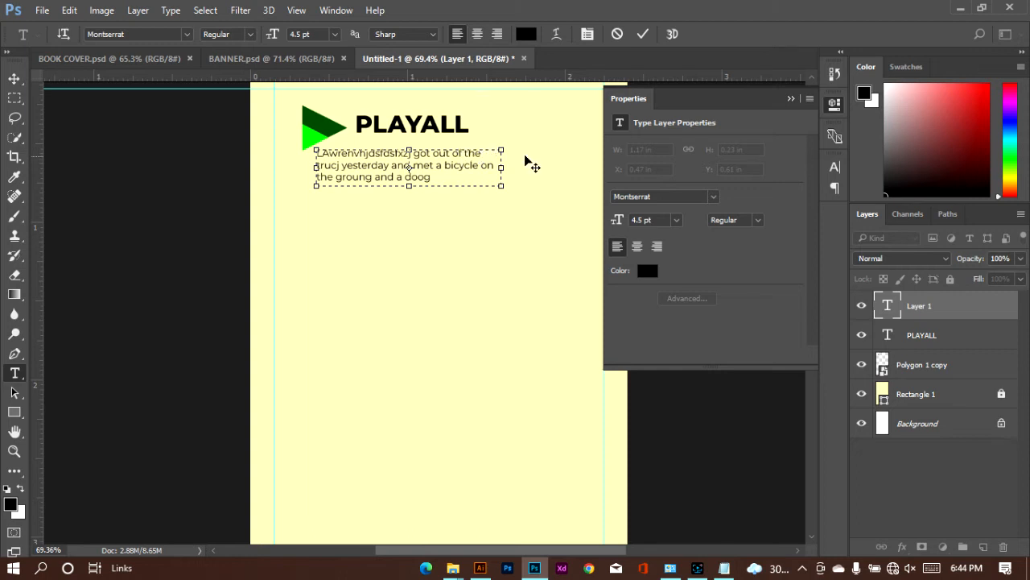
{"action": "left_click", "coordinate": [642, 33]}
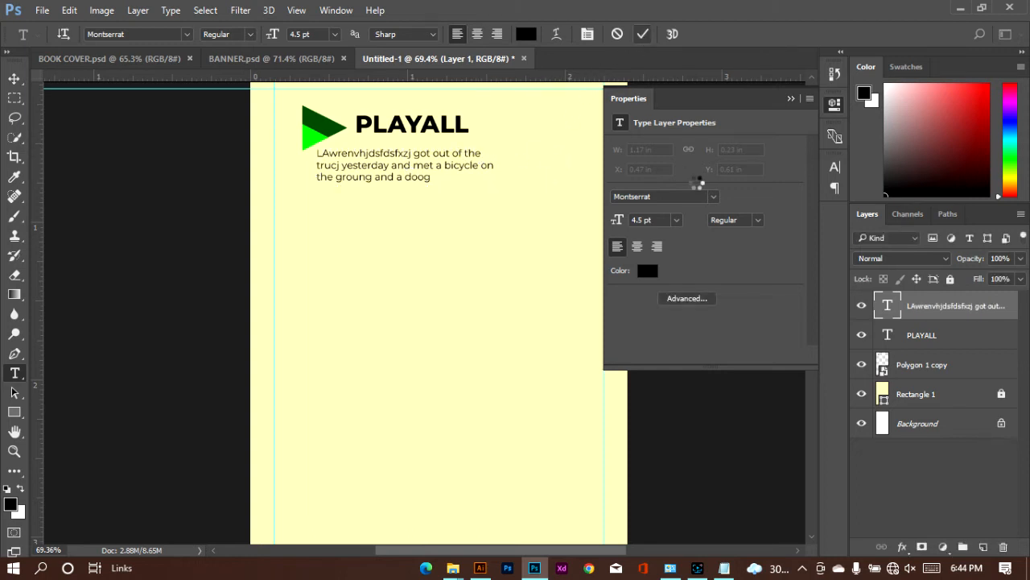
{"action": "left_click", "coordinate": [14, 78]}
{"action": "left_click_drag", "start_coordinate": [387, 177], "coordinate": [384, 172]}
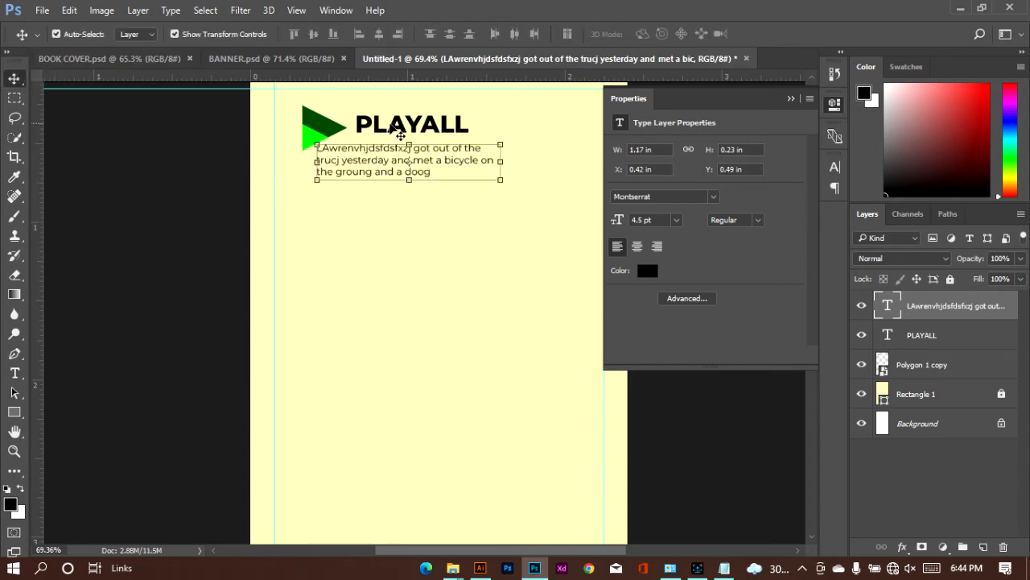
Step: Nudge the PLAYALL title slightly closer to the triangle logo and collapse the layer properties
{"action": "left_click", "coordinate": [400, 137]}
{"action": "left_click_drag", "start_coordinate": [401, 137], "coordinate": [387, 127]}
{"action": "left_click", "coordinate": [792, 98]}
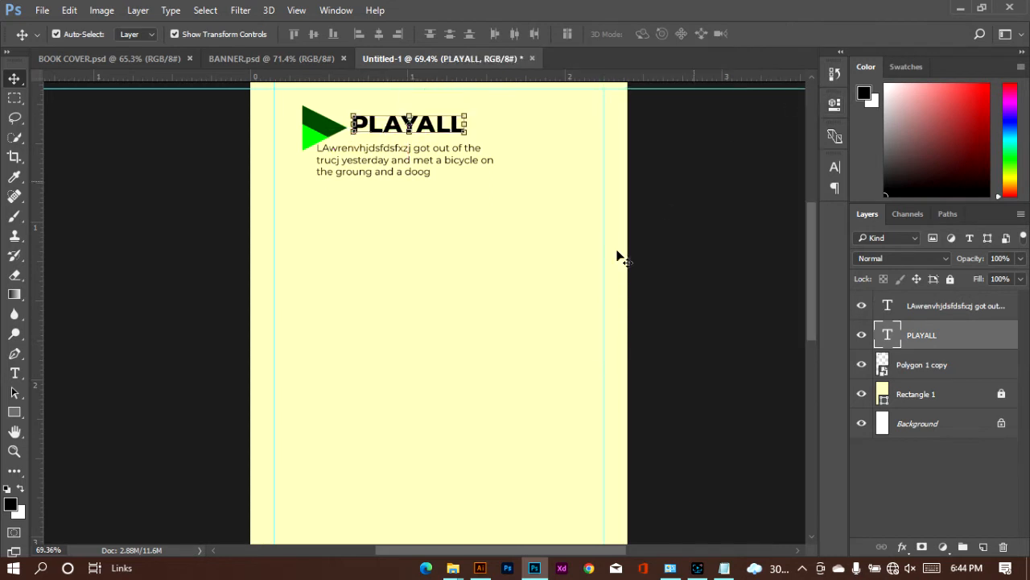
Step: Draw a rounded rectangle about 282 x 261 px with 10 px corner radii below the paragraph, in the right half of the page
{"action": "scroll", "coordinate": [522, 285], "scroll_direction": "down", "scroll_amount": 4}
{"action": "scroll", "coordinate": [491, 283], "scroll_direction": "up", "scroll_amount": 2}
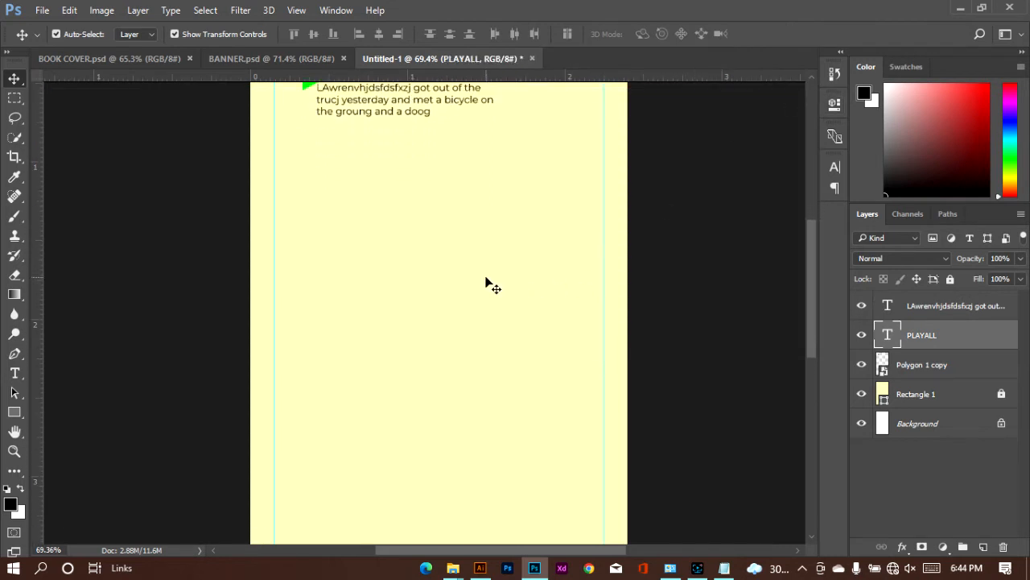
{"action": "scroll", "coordinate": [485, 282], "scroll_direction": "right", "scroll_amount": 3}
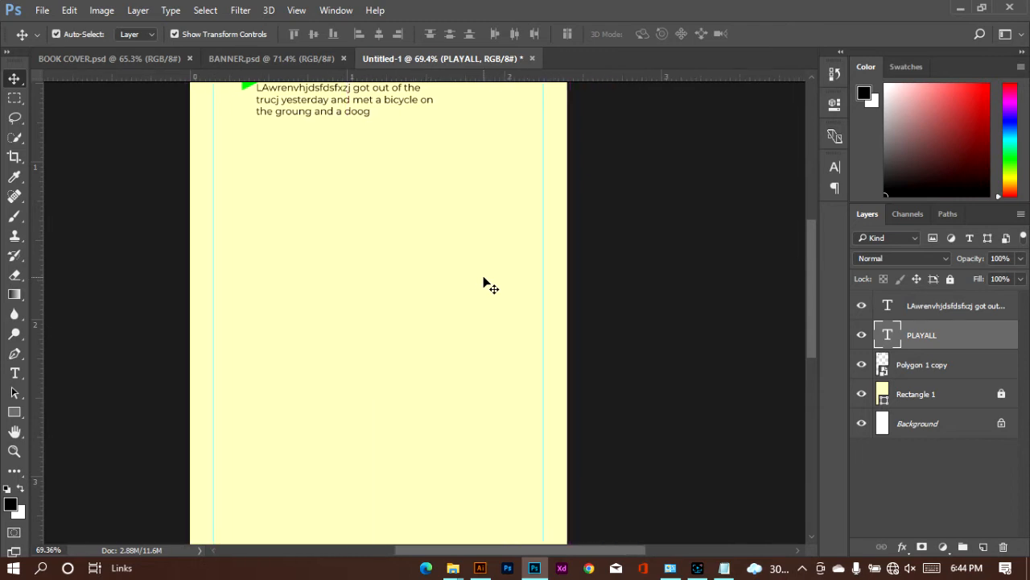
{"action": "scroll", "coordinate": [490, 286], "scroll_direction": "left", "scroll_amount": 2}
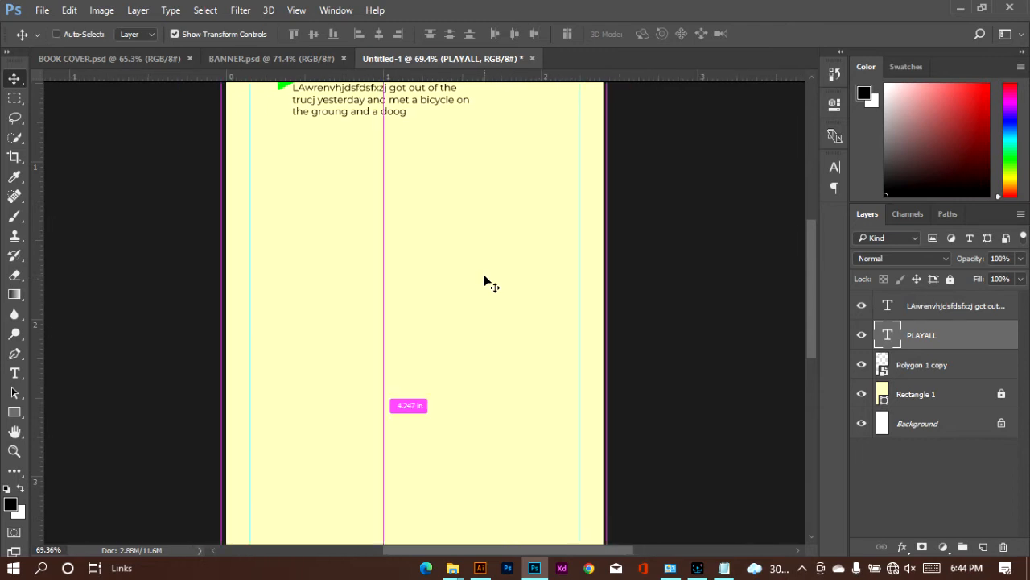
{"action": "scroll", "coordinate": [490, 286], "scroll_direction": "down", "scroll_amount": 3}
{"action": "left_click", "coordinate": [599, 282]}
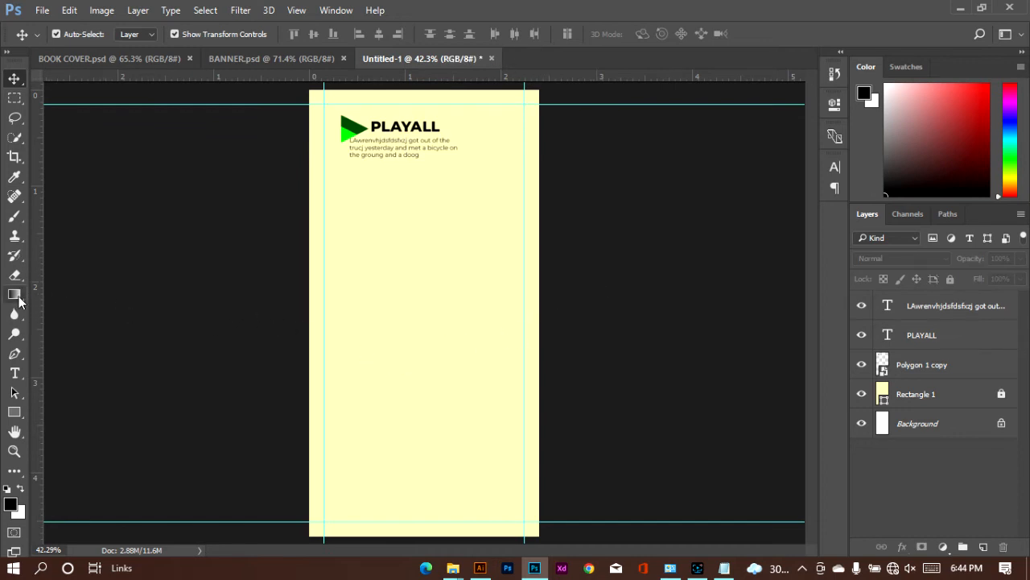
{"action": "left_click", "coordinate": [20, 413]}
{"action": "left_click", "coordinate": [93, 414]}
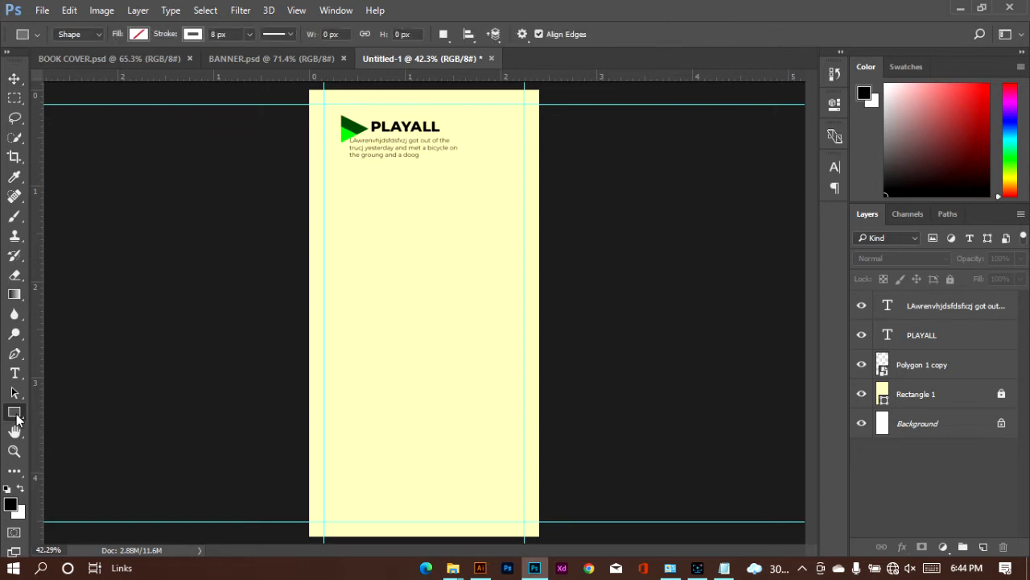
{"action": "left_click", "coordinate": [17, 416]}
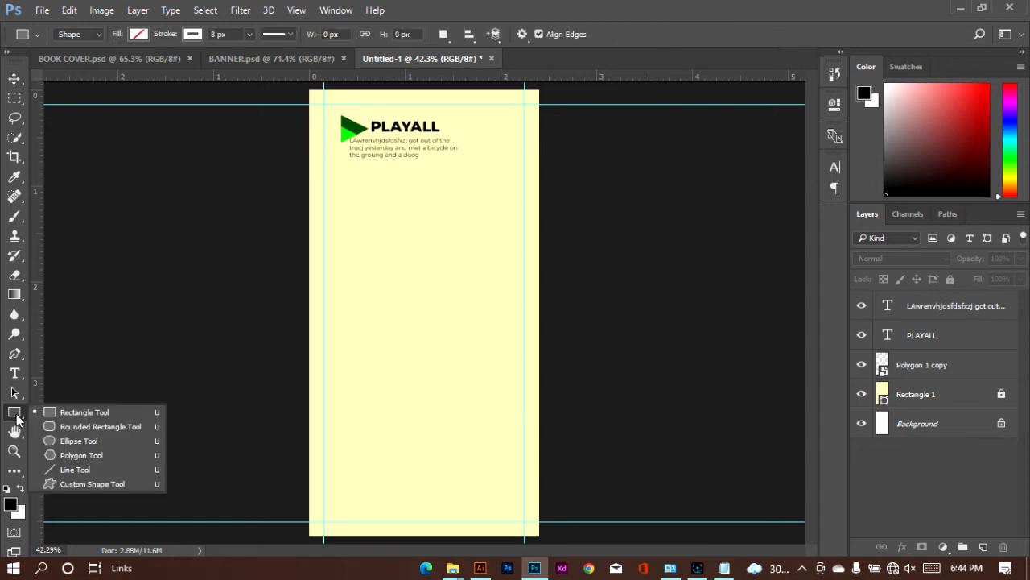
{"action": "left_click", "coordinate": [100, 427]}
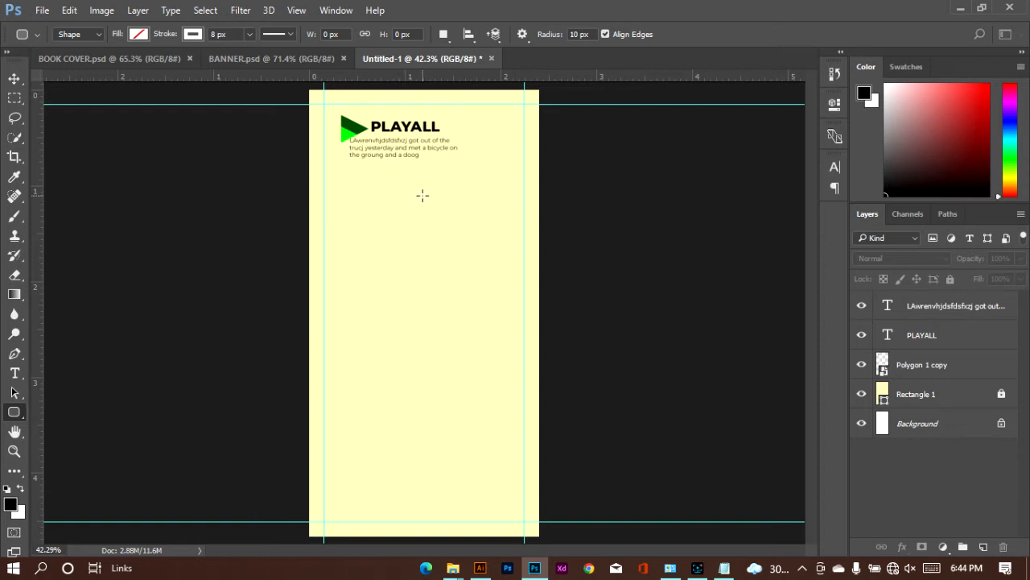
{"action": "left_click_drag", "start_coordinate": [423, 196], "coordinate": [511, 278]}
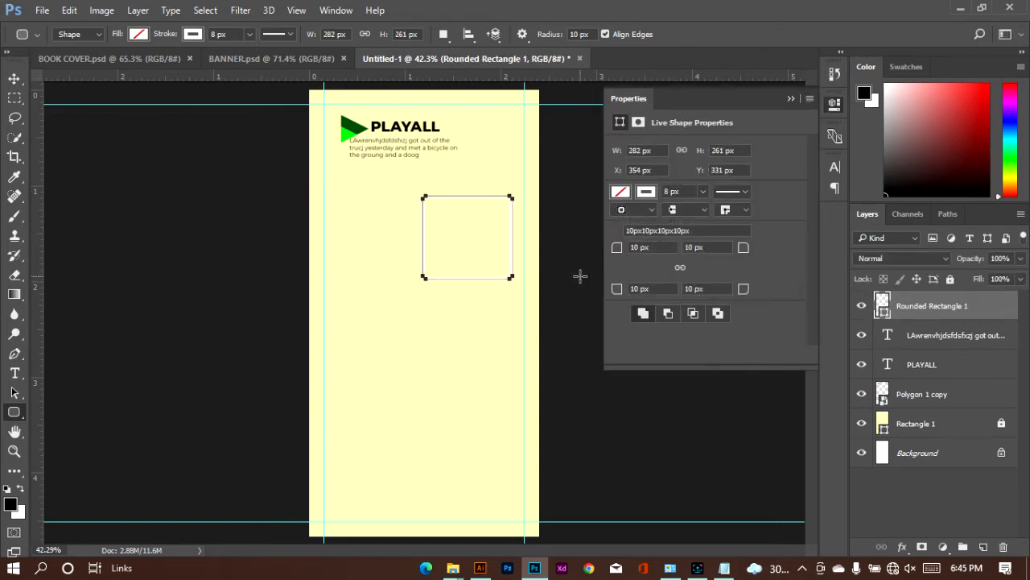
Step: Remove the rounded rectangle's stroke and fill it with the recently used dark green
{"action": "left_click", "coordinate": [647, 193]}
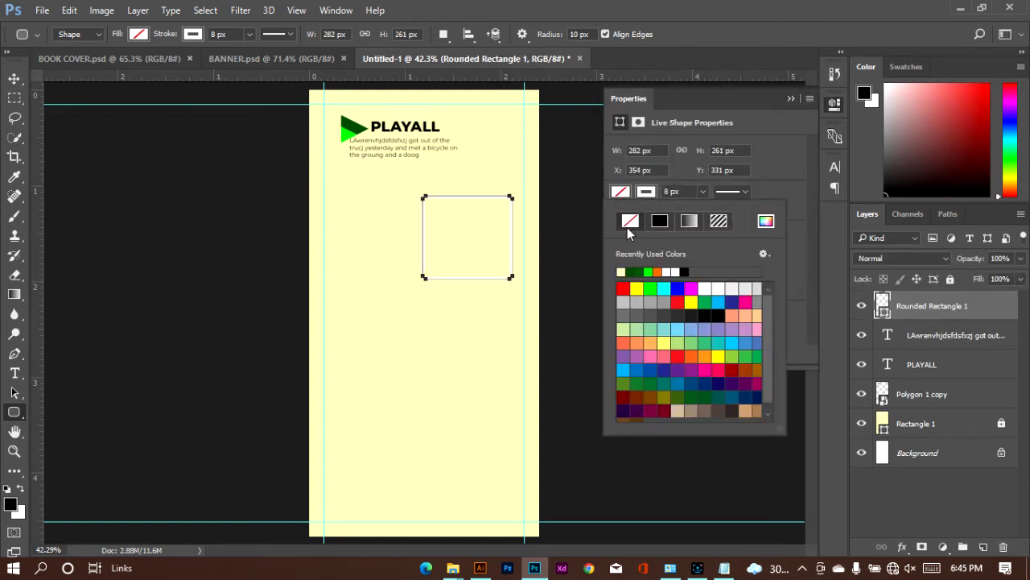
{"action": "left_click", "coordinate": [629, 224]}
{"action": "left_click", "coordinate": [622, 192]}
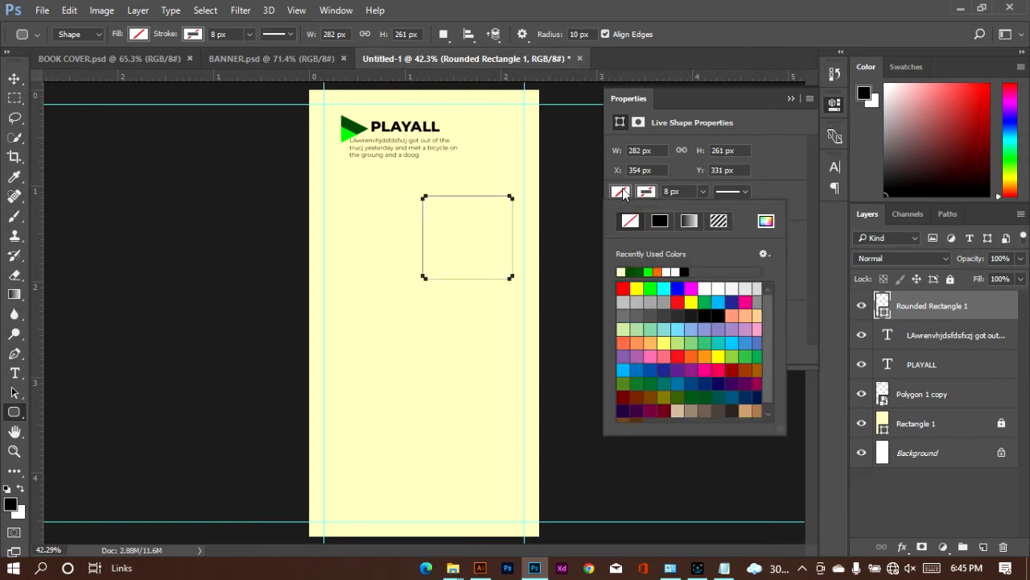
{"action": "left_click", "coordinate": [632, 273]}
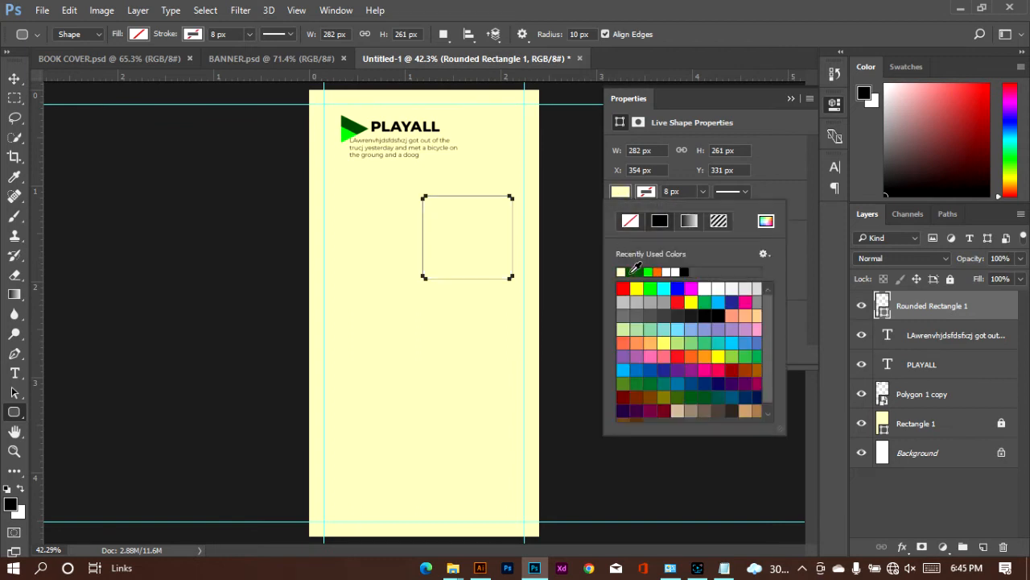
{"action": "left_click", "coordinate": [620, 193]}
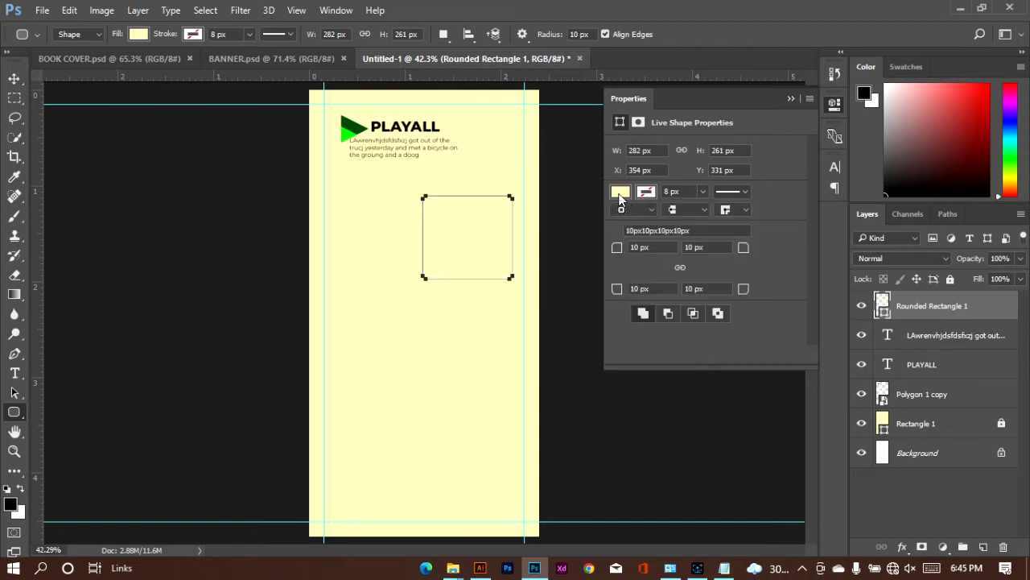
{"action": "left_click", "coordinate": [620, 194]}
{"action": "left_click", "coordinate": [633, 272]}
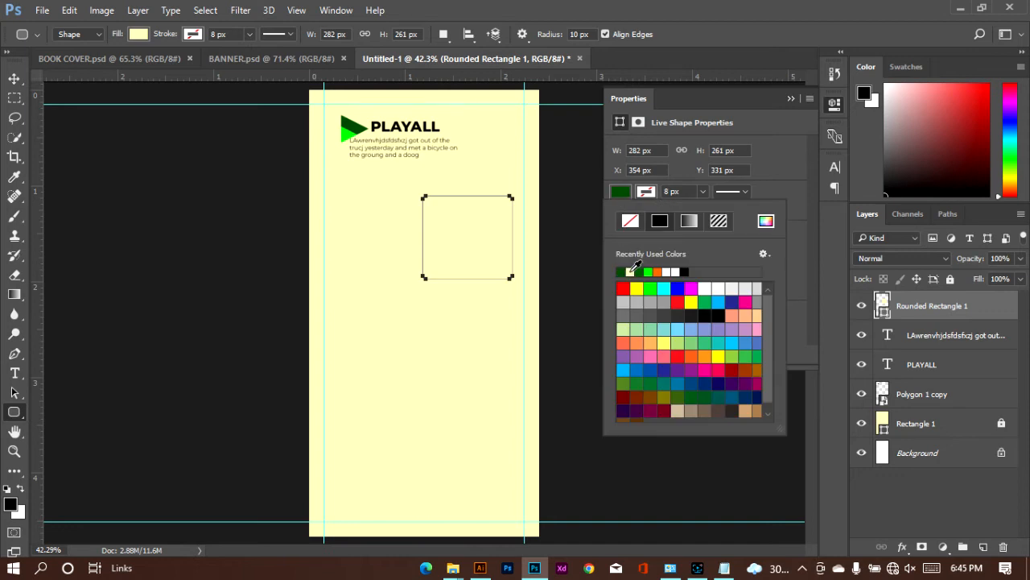
{"action": "left_click", "coordinate": [789, 178]}
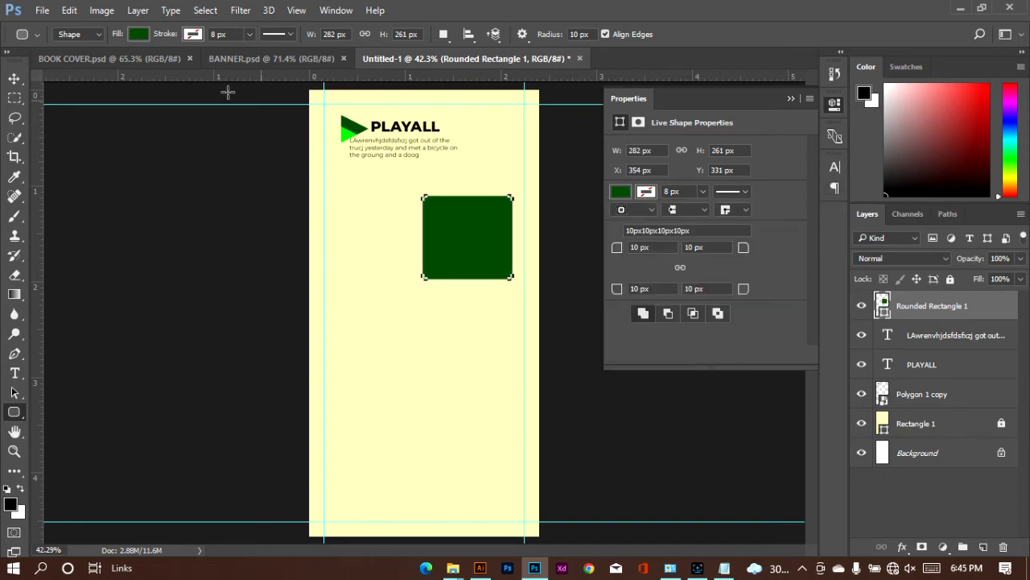
Step: Duplicate the green rectangle diagonally below and to the left, and scale the copy to about 72 %
{"action": "left_click", "coordinate": [14, 78]}
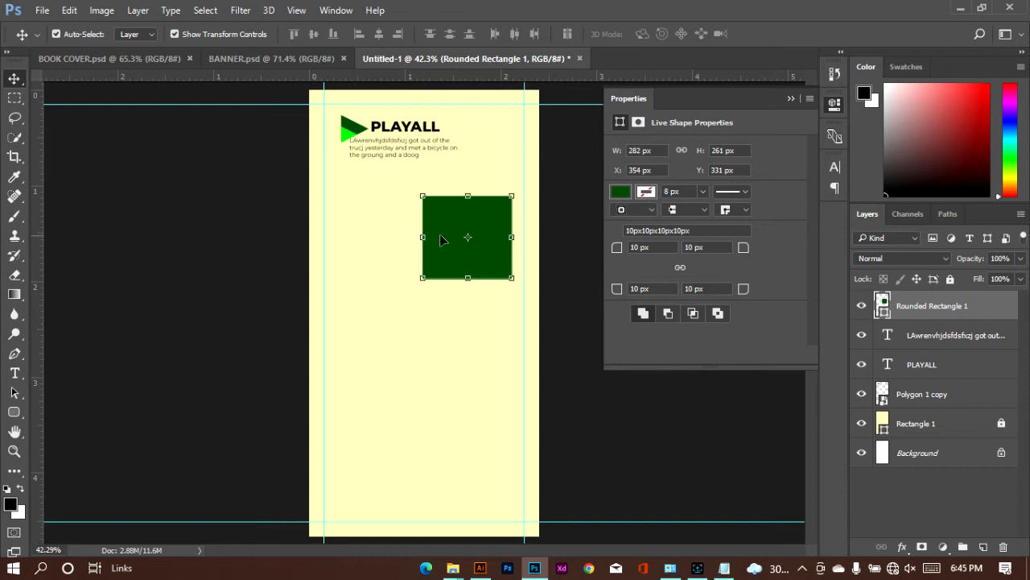
{"action": "left_click_drag", "start_coordinate": [451, 239], "coordinate": [364, 321]}
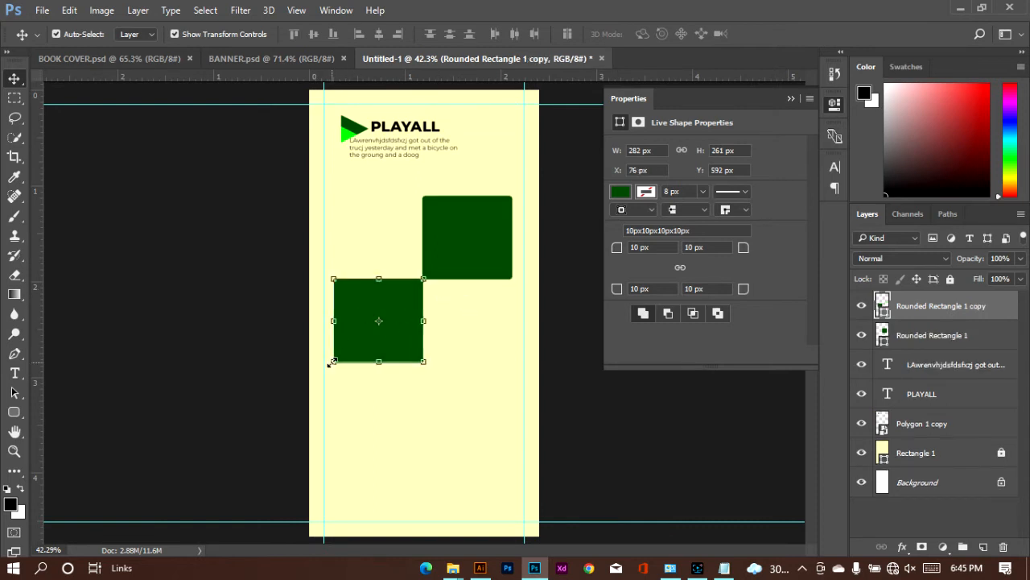
{"action": "left_click_drag", "start_coordinate": [332, 362], "coordinate": [359, 337]}
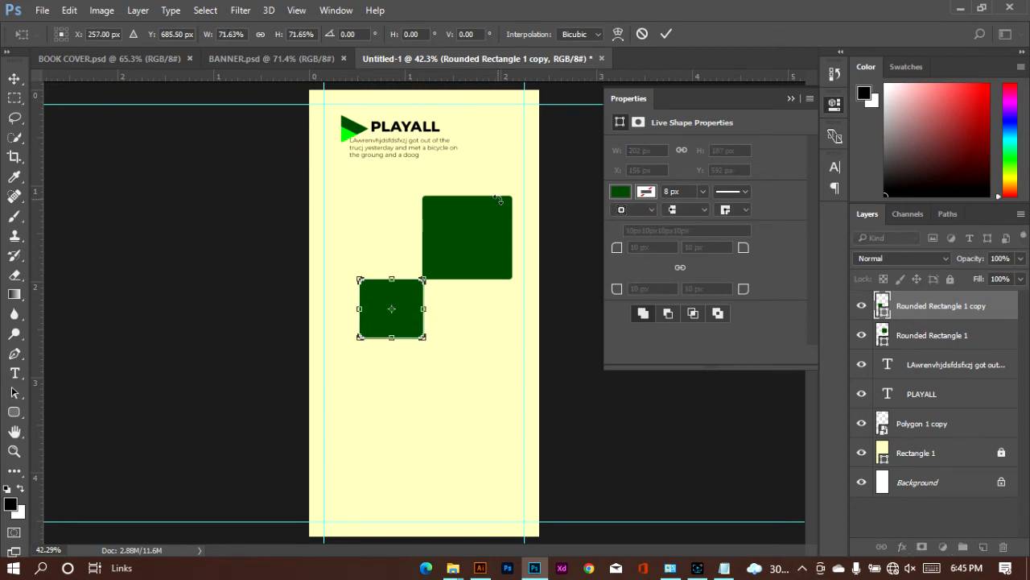
Step: Nudge the small copy down and left to leave a narrow gap to the large rectangle, and apply the transform
{"action": "key", "text": "Down"}
{"action": "key", "text": "Down"}
{"action": "key", "text": "Left"}
{"action": "key", "text": "Left"}
{"action": "key", "text": "Left"}
{"action": "key", "text": "Down"}
{"action": "key", "text": "Down"}
{"action": "key", "text": "Down"}
{"action": "key", "text": "Down"}
{"action": "key", "text": "Left"}
{"action": "key", "text": "Left"}
{"action": "key", "text": "Left"}
{"action": "key", "text": "Left"}
{"action": "key", "text": "Left"}
{"action": "key", "text": "Left"}
{"action": "key", "text": "Down"}
{"action": "key", "text": "Down"}
{"action": "key", "text": "Down"}
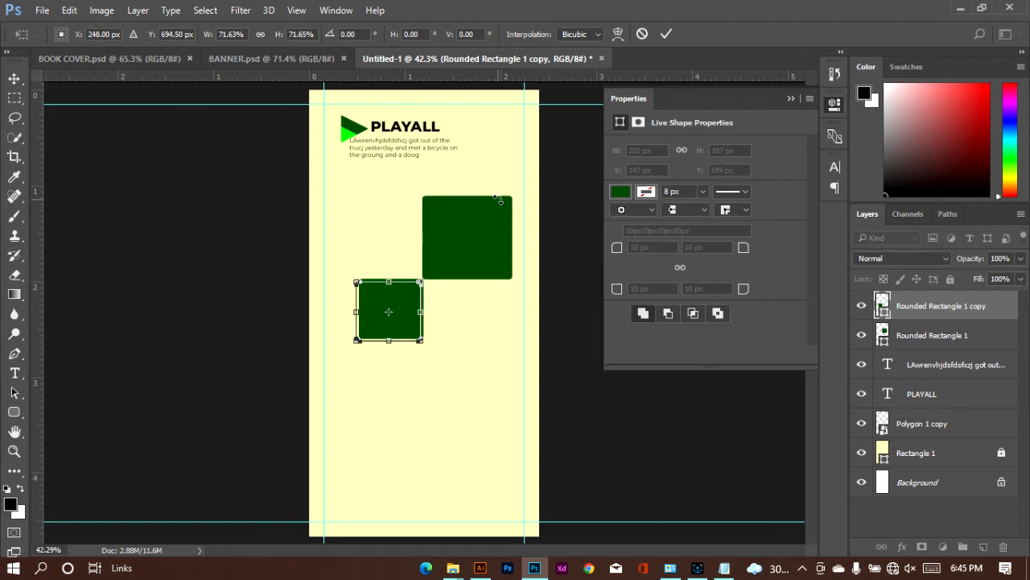
{"action": "key", "text": "Down"}
{"action": "key", "text": "Down"}
{"action": "key", "text": "Down"}
{"action": "left_click", "coordinate": [665, 34]}
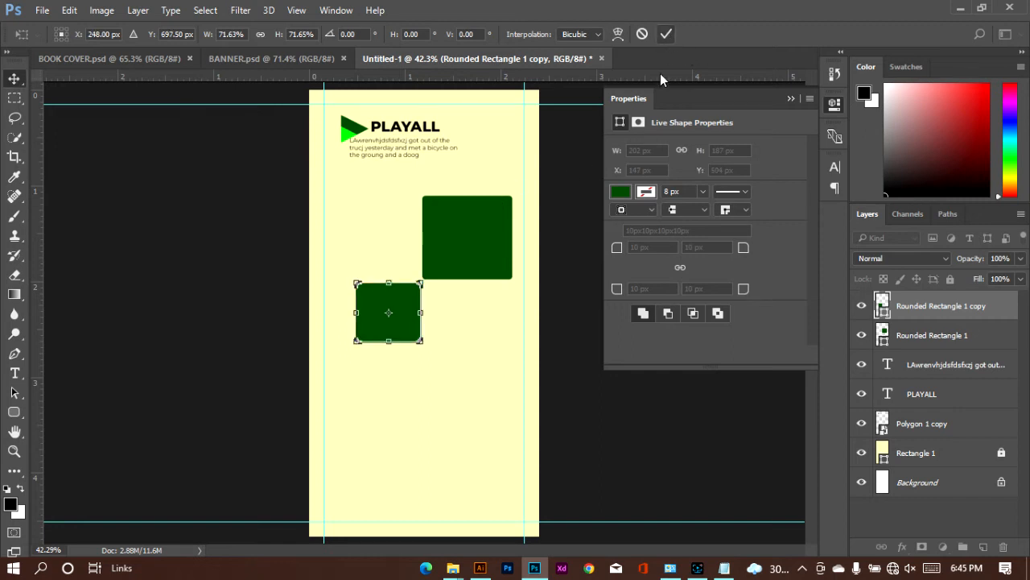
Step: Duplicate the large green rectangle alongside its left edge and scale the copy to about 81 %
{"action": "left_click", "coordinate": [476, 238]}
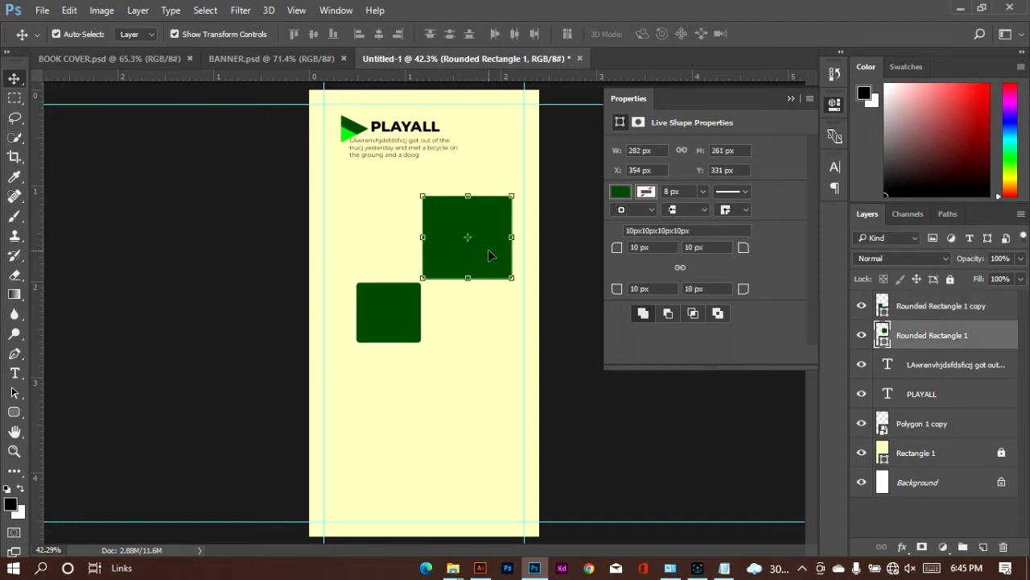
{"action": "left_click_drag", "start_coordinate": [488, 255], "coordinate": [365, 259]}
{"action": "key", "text": "ctrl+z"}
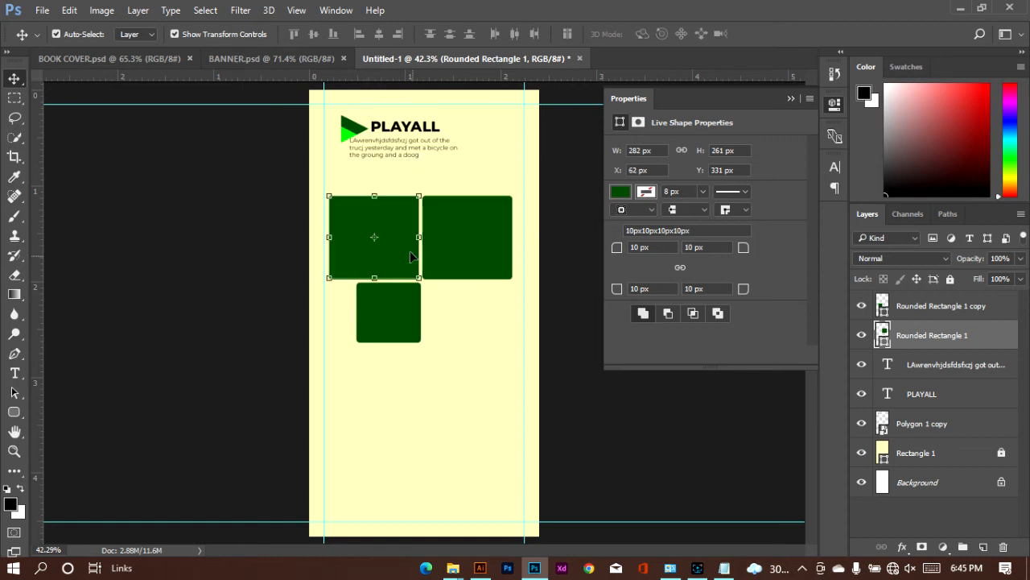
{"action": "key", "text": "ctrl+j"}
{"action": "key", "text": "ctrl+t"}
{"action": "left_click_drag", "start_coordinate": [329, 196], "coordinate": [347, 211]}
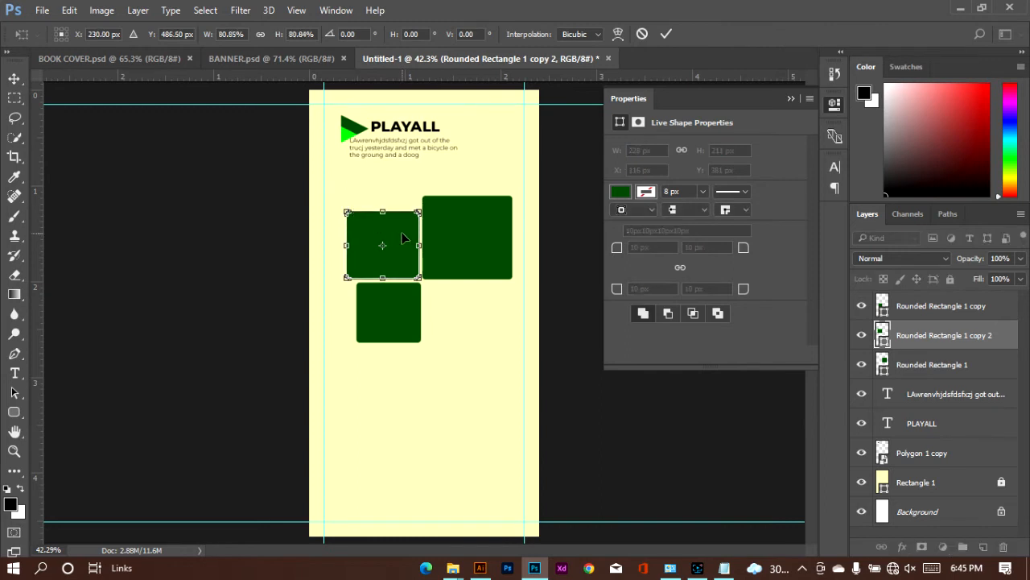
Step: Nudge the scaled copy slightly left and up to widen its gaps to the neighbouring rectangles, and apply the transform
{"action": "key", "text": "Left"}
{"action": "key", "text": "Left"}
{"action": "key", "text": "Up"}
{"action": "key", "text": "Up"}
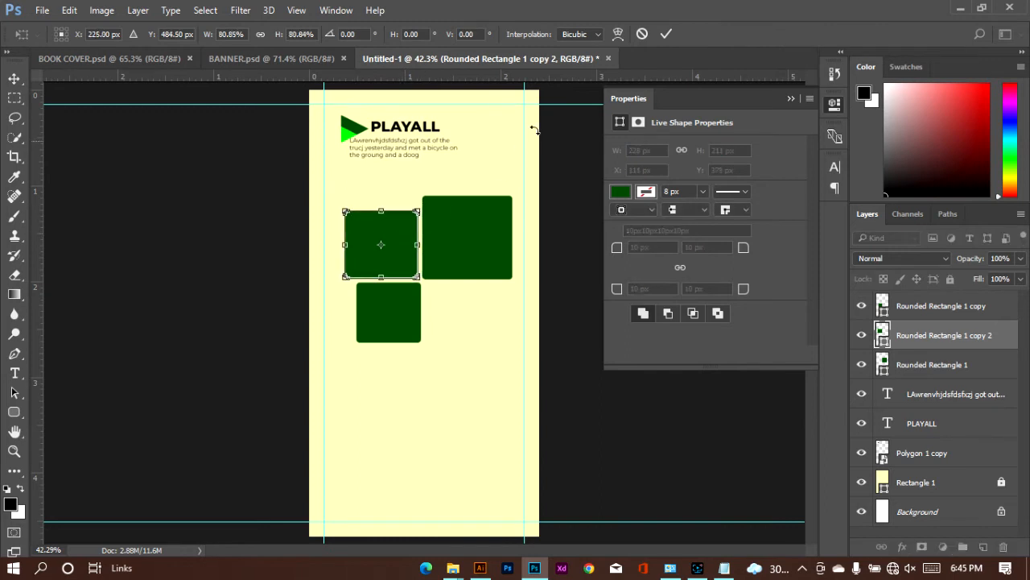
{"action": "key", "text": "Left"}
{"action": "key", "text": "Left"}
{"action": "key", "text": "Left"}
{"action": "key", "text": "Return"}
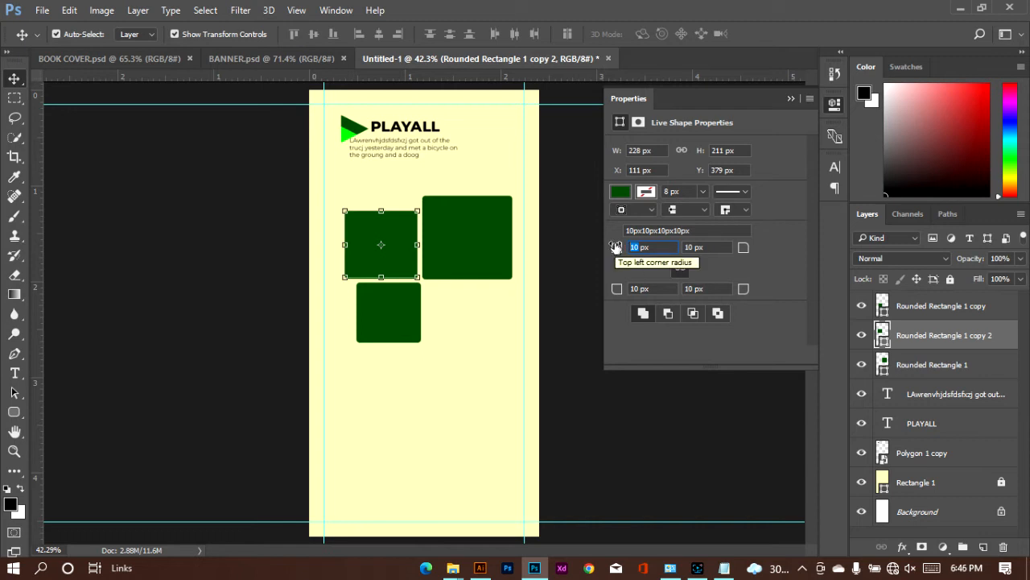
Step: Set the upper-left copy's top-left, top-right and bottom-left corner radii to 50 px
{"action": "type", "text": "50"}
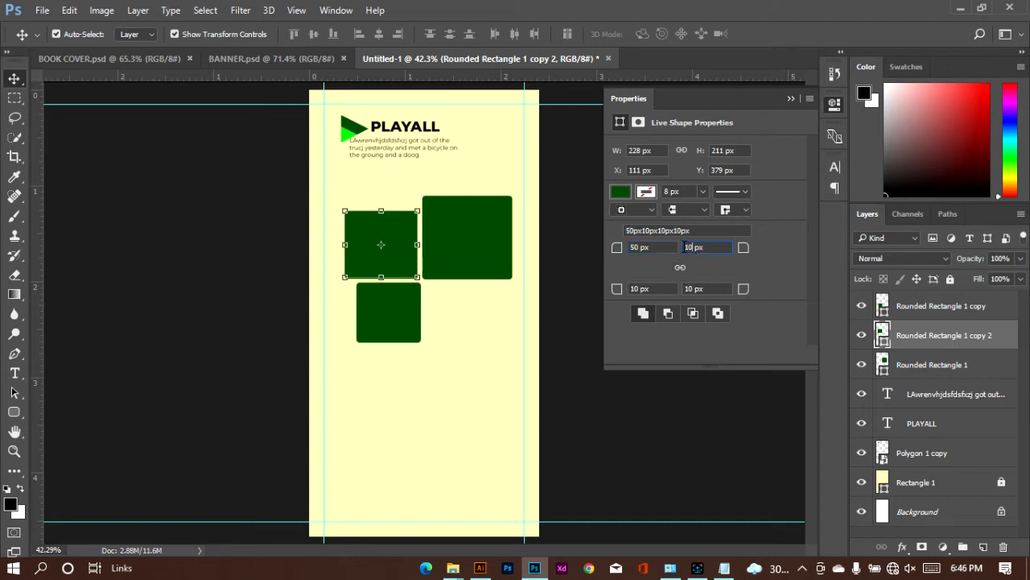
{"action": "type", "text": "50"}
{"action": "key", "text": "Delete"}
{"action": "key", "text": "Delete"}
{"action": "double_click", "coordinate": [635, 288]}
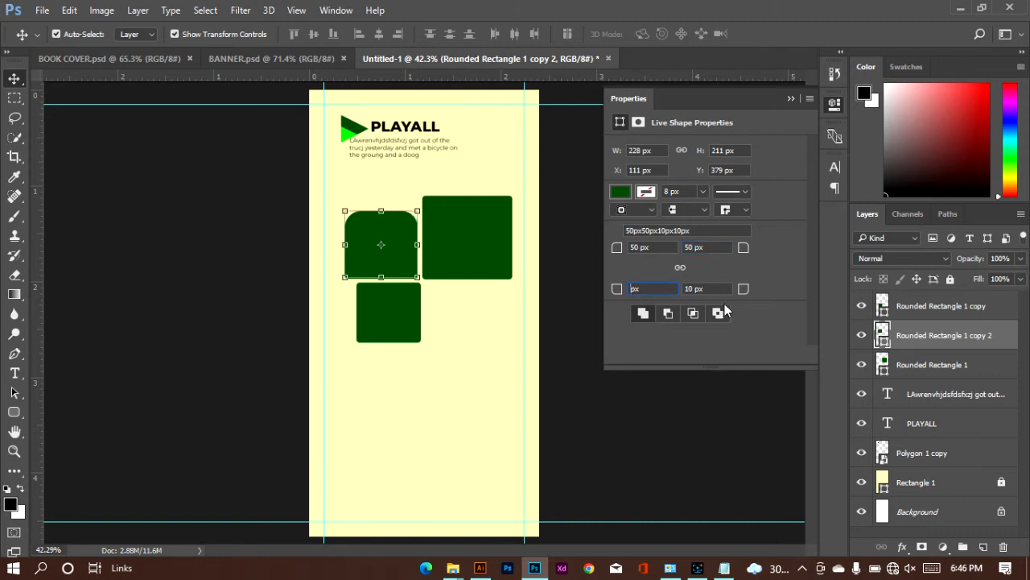
{"action": "type", "text": "50"}
Step: Form a teardrop from the upper-left copy with 100 px top-left, top-right and bottom-left corner radii and 0 px at the bottom-right
{"action": "double_click", "coordinate": [639, 248]}
{"action": "type", "text": "100"}
{"action": "double_click", "coordinate": [689, 248]}
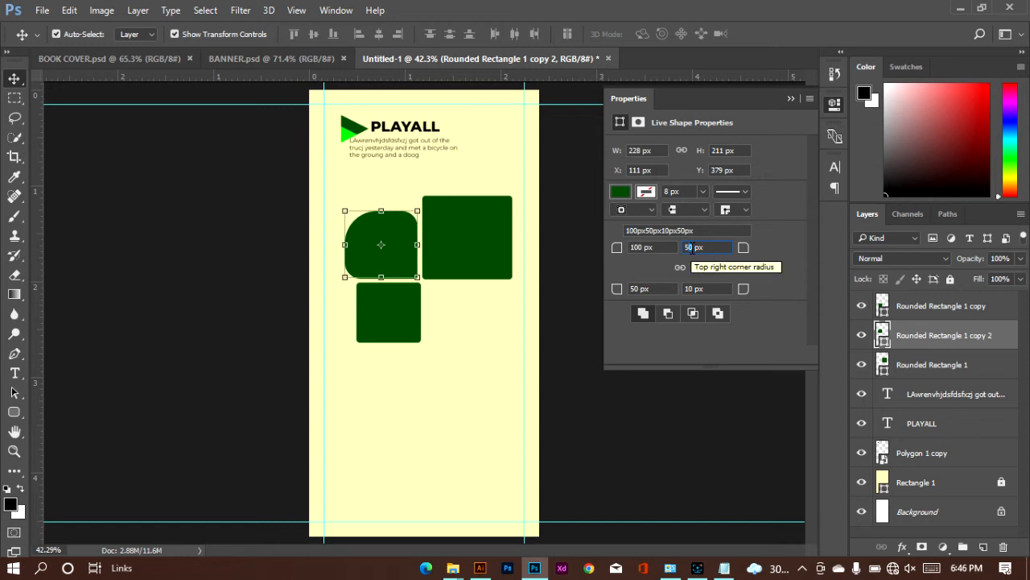
{"action": "key", "text": "BackSpace"}
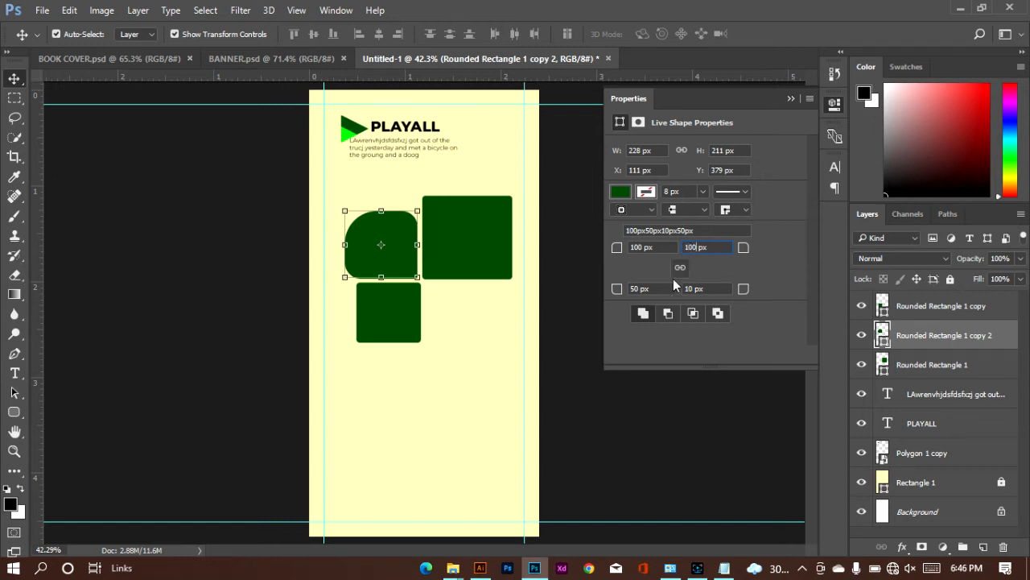
{"action": "double_click", "coordinate": [640, 288]}
{"action": "type", "text": "100"}
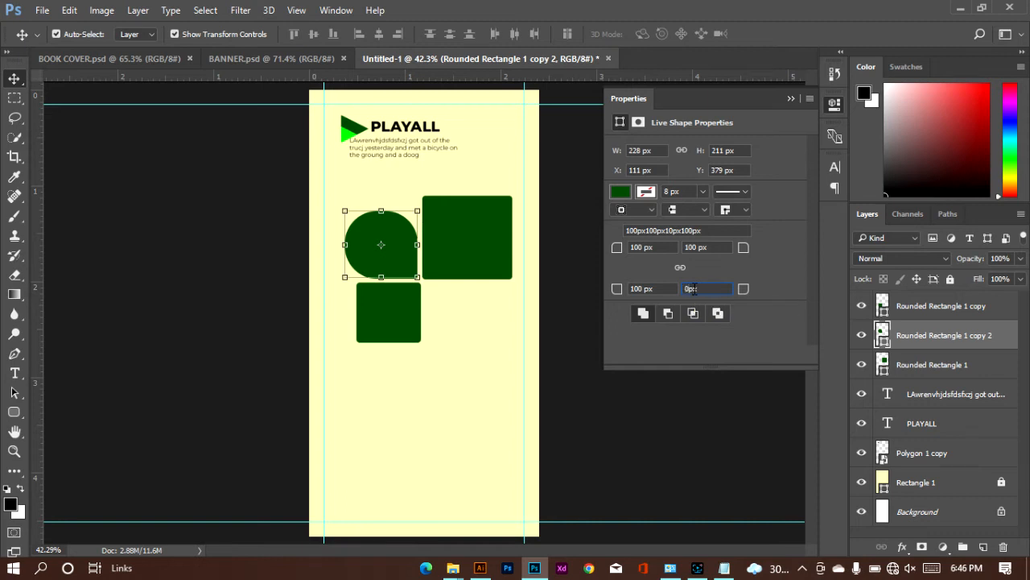
{"action": "key", "text": "Return"}
{"action": "left_click", "coordinate": [503, 326]}
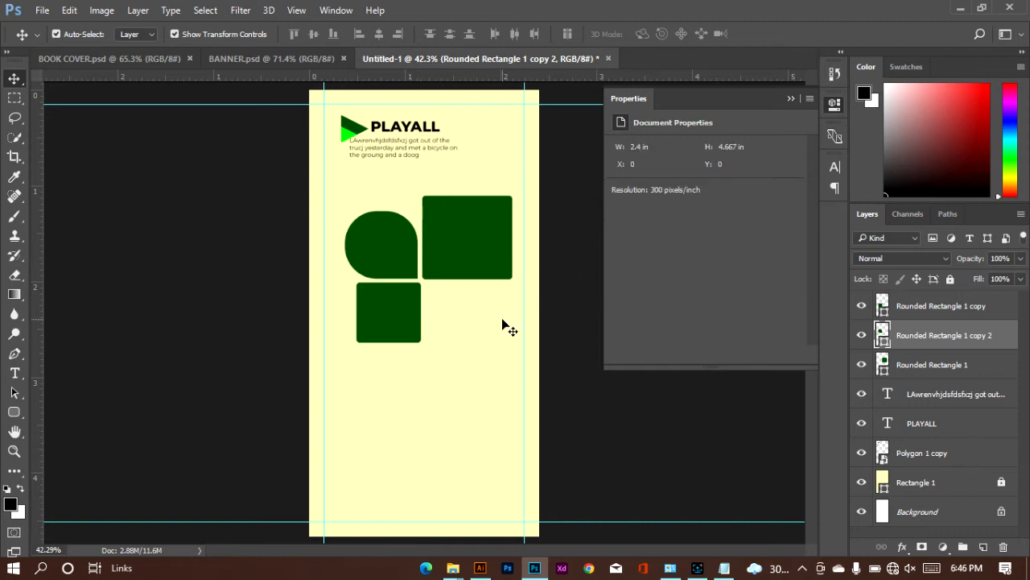
Step: Delete the small lower rectangle and the large right rectangle, keeping only the teardrop shape
{"action": "left_click", "coordinate": [396, 256]}
{"action": "left_click", "coordinate": [396, 303]}
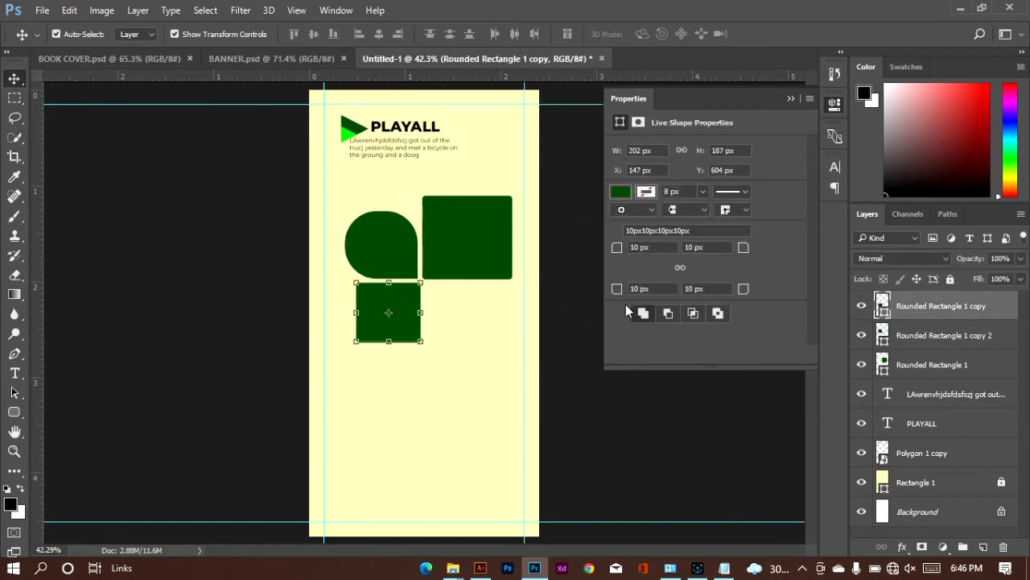
{"action": "key", "text": "Delete"}
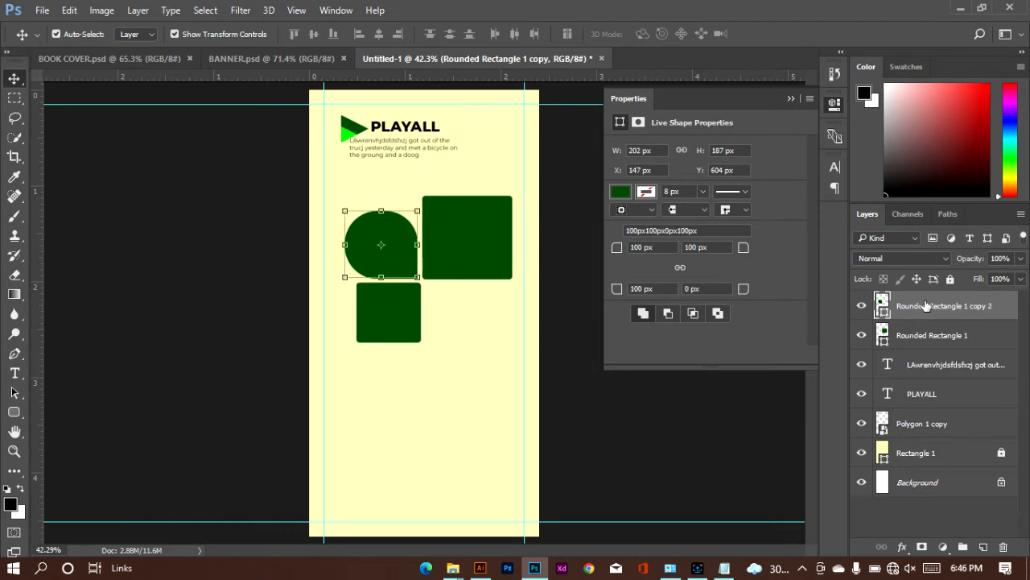
{"action": "left_click", "coordinate": [476, 260]}
{"action": "key", "text": "Delete"}
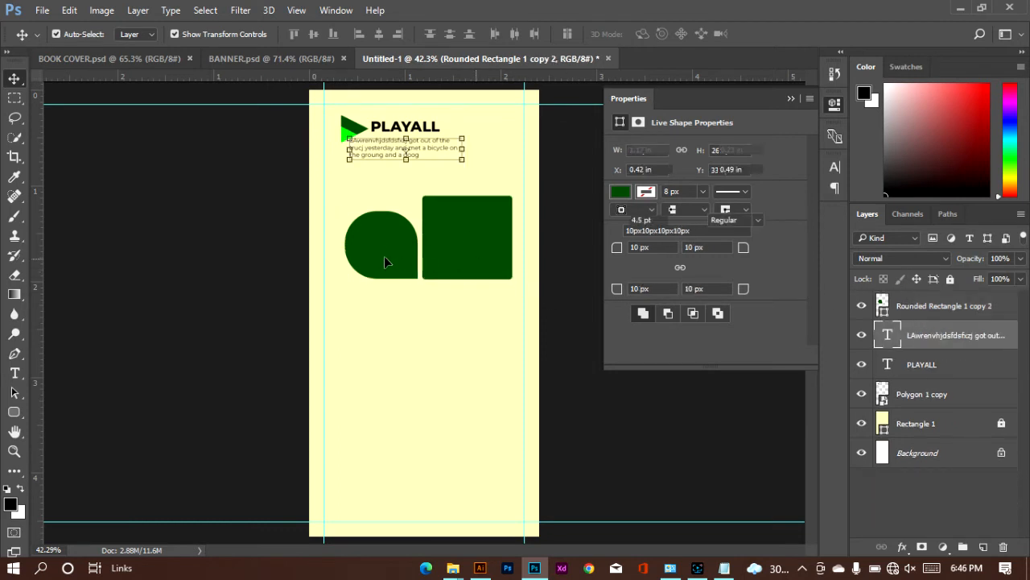
Step: Duplicate the green teardrop shape twice, placing one copy to its right and one copy below it
{"action": "left_click", "coordinate": [385, 258]}
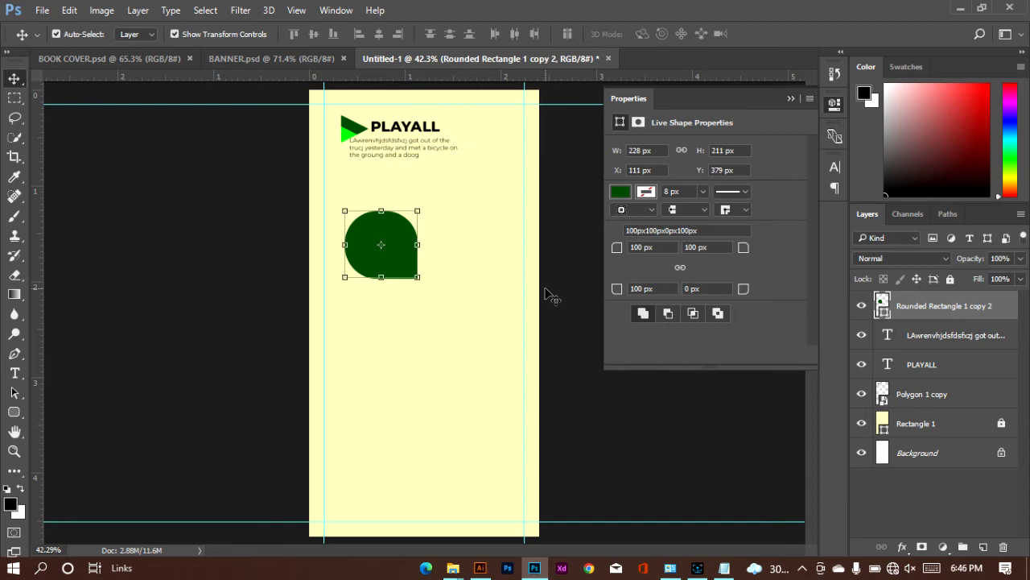
{"action": "left_click", "coordinate": [575, 292]}
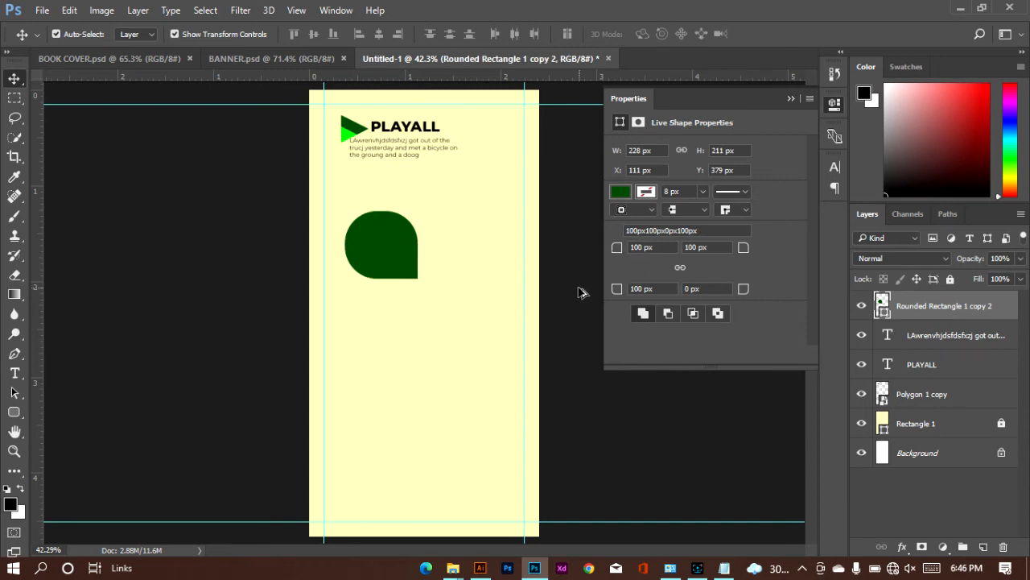
{"action": "left_click", "coordinate": [388, 251]}
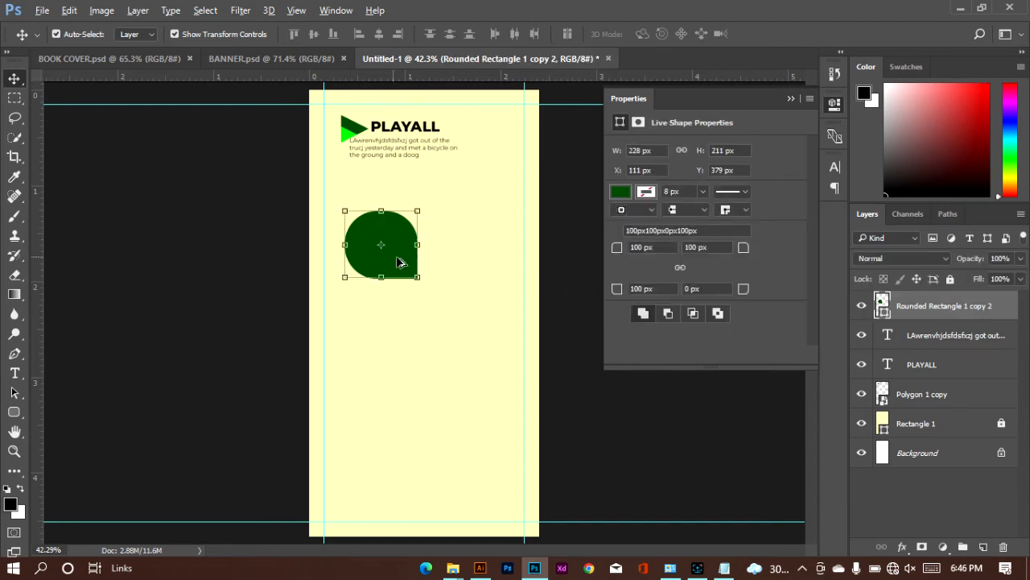
{"action": "left_click_drag", "start_coordinate": [393, 257], "coordinate": [394, 339]}
Step: Flip the right-hand teardrop copy horizontally so its square corner faces the centre of the cluster
{"action": "left_click", "coordinate": [490, 251]}
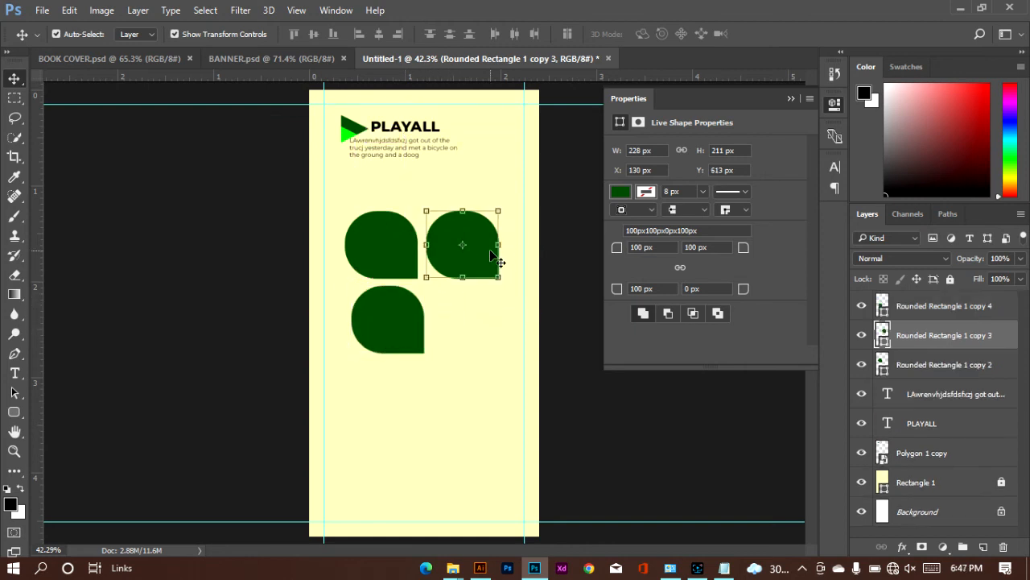
{"action": "left_click", "coordinate": [69, 10]}
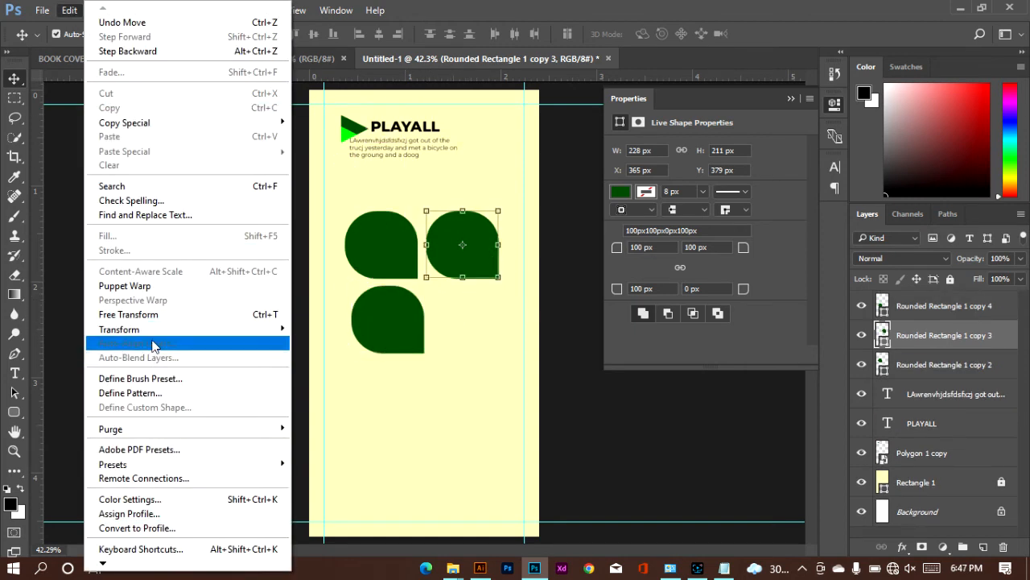
{"action": "mouse_move", "coordinate": [193, 329]}
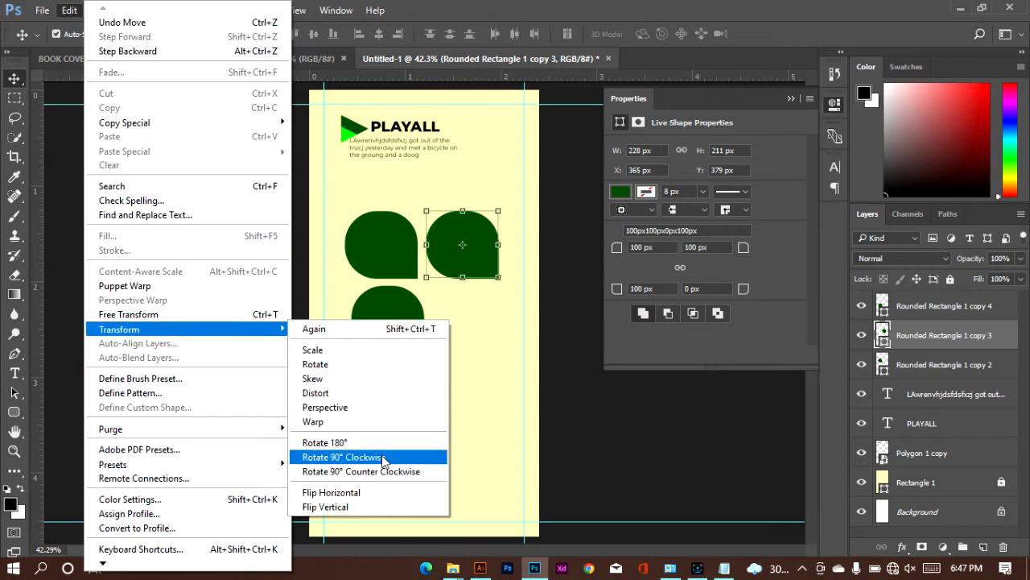
{"action": "left_click", "coordinate": [372, 491]}
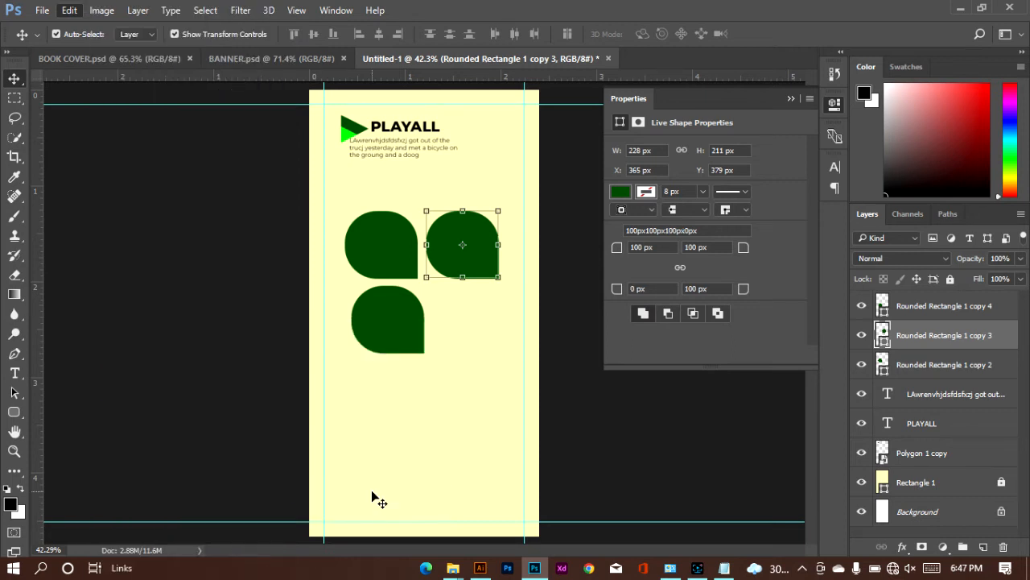
Step: Flip the lower teardrop copy vertically so its square corner is at the top-right
{"action": "left_click", "coordinate": [420, 335]}
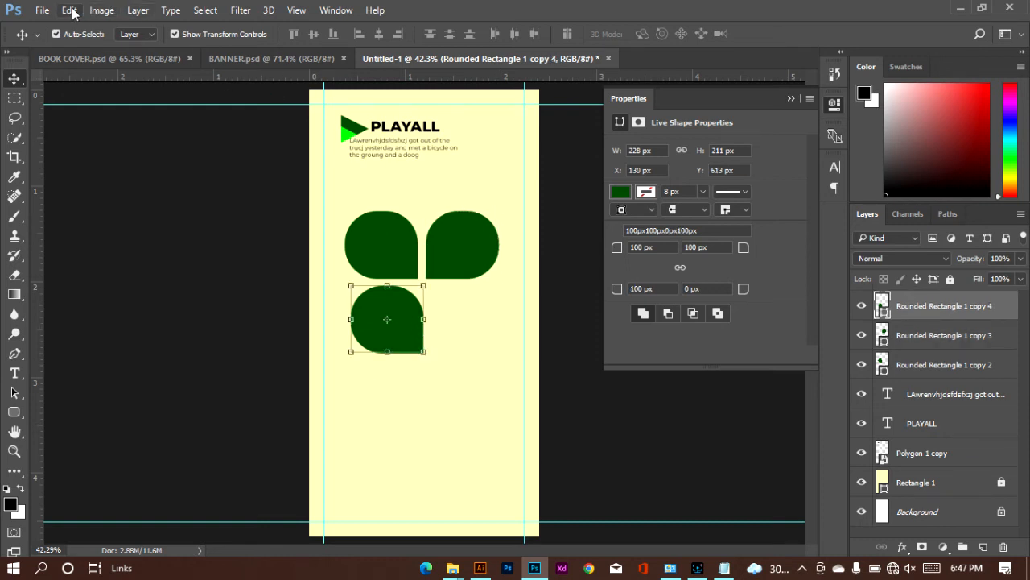
{"action": "left_click", "coordinate": [70, 9]}
{"action": "mouse_move", "coordinate": [142, 333]}
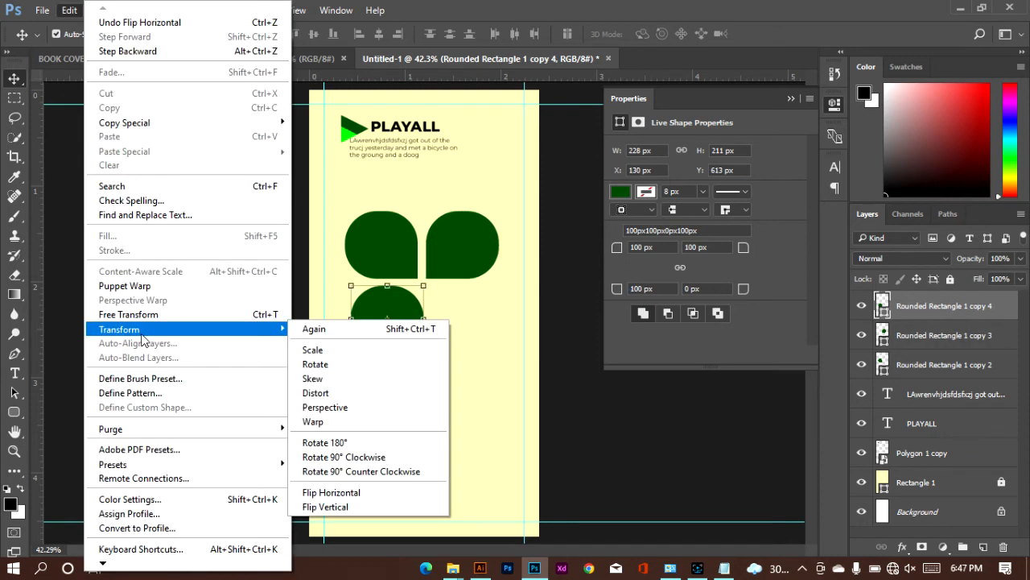
{"action": "left_click", "coordinate": [335, 506]}
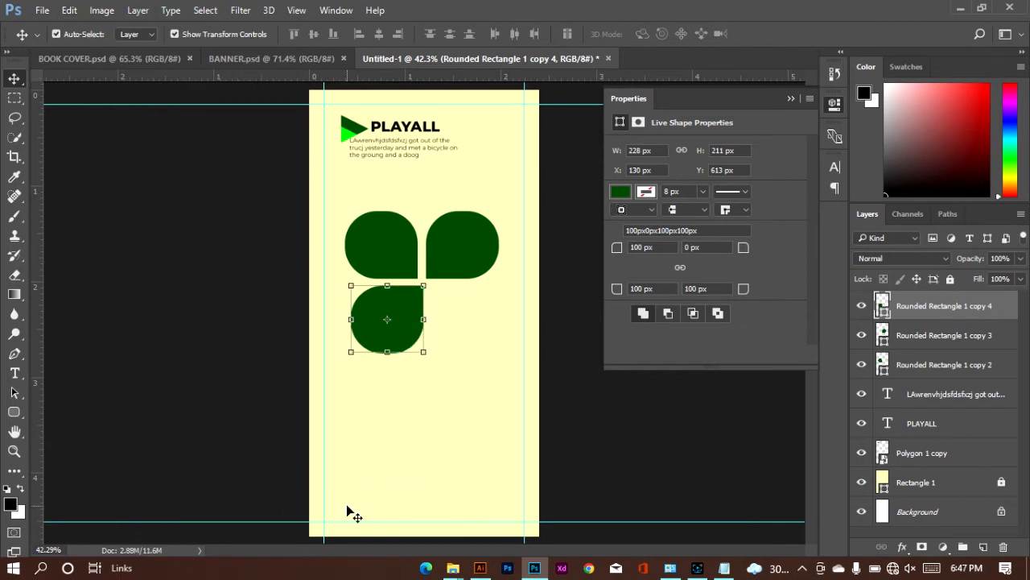
Step: Enlarge the right-hand teardrop to about 317 x 294 px and place it at about X 360, Y 319 px
{"action": "left_click", "coordinate": [451, 248]}
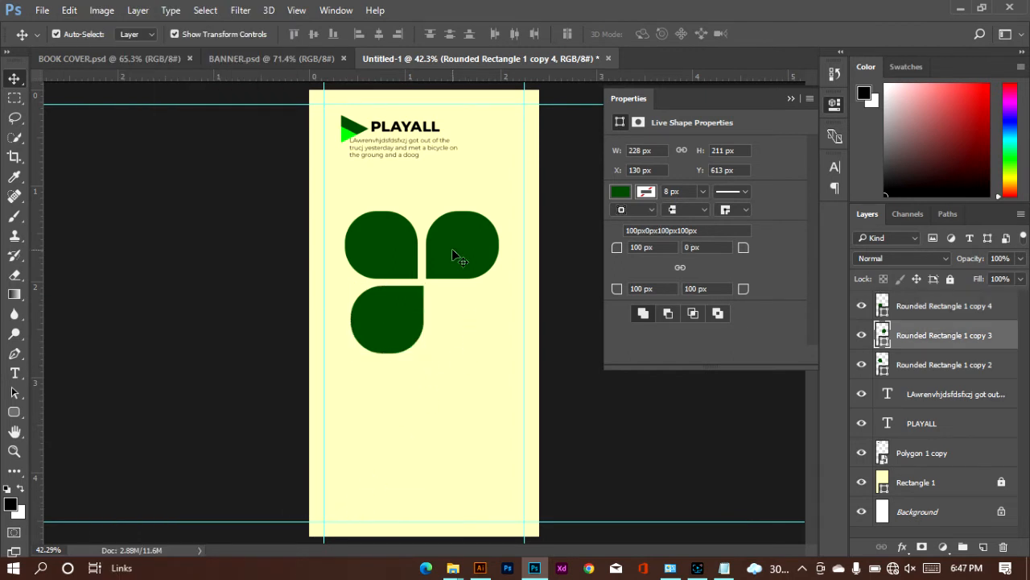
{"action": "left_click", "coordinate": [515, 194]}
{"action": "left_click_drag", "start_coordinate": [515, 195], "coordinate": [528, 185]}
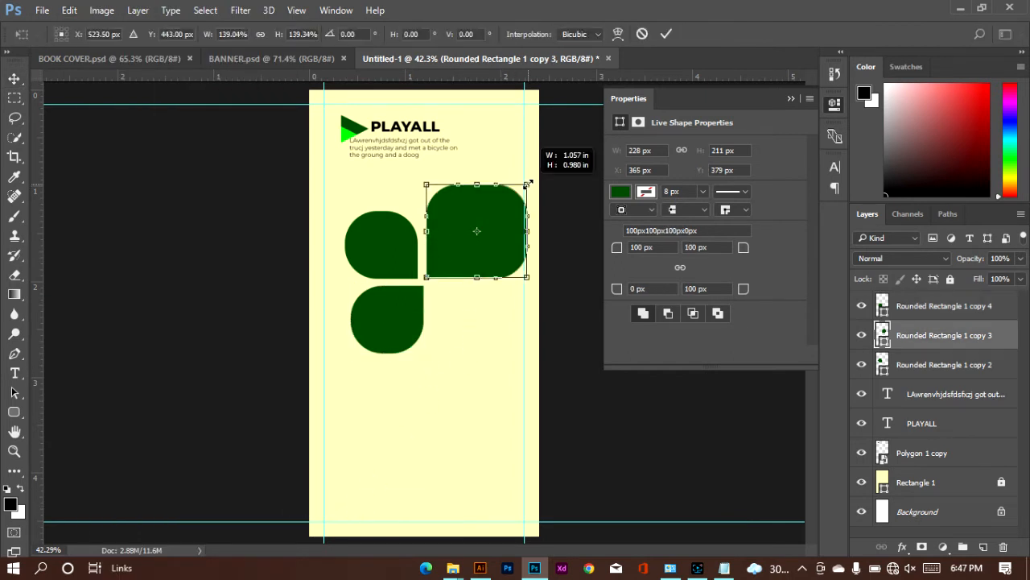
{"action": "left_click_drag", "start_coordinate": [485, 252], "coordinate": [486, 258]}
{"action": "key", "text": "Return"}
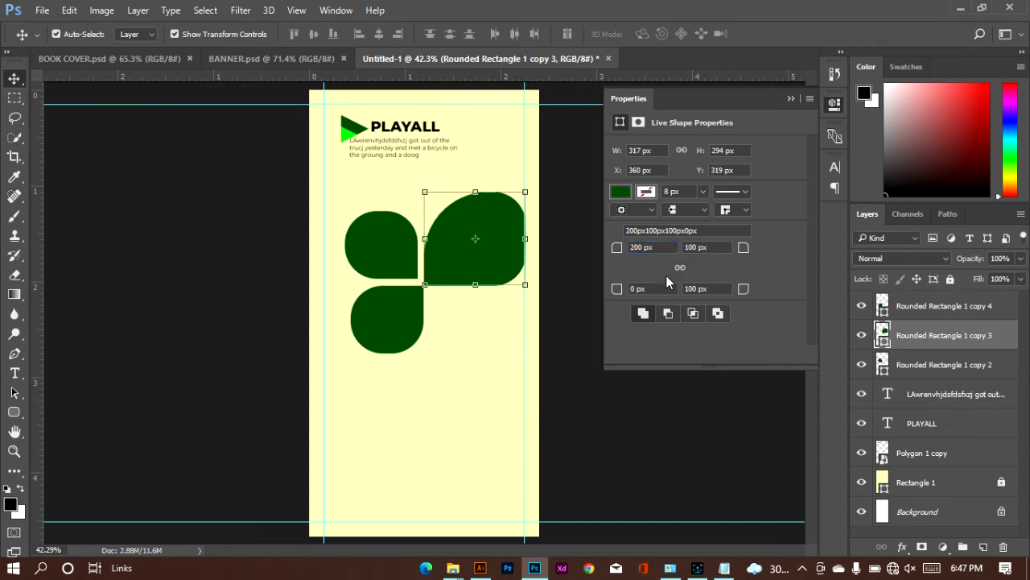
Step: Set the large teardrop's top-left, top-right and bottom-right corner radii to 150 px
{"action": "double_click", "coordinate": [642, 247]}
{"action": "type", "text": "150"}
{"action": "double_click", "coordinate": [690, 248]}
{"action": "type", "text": "1"}
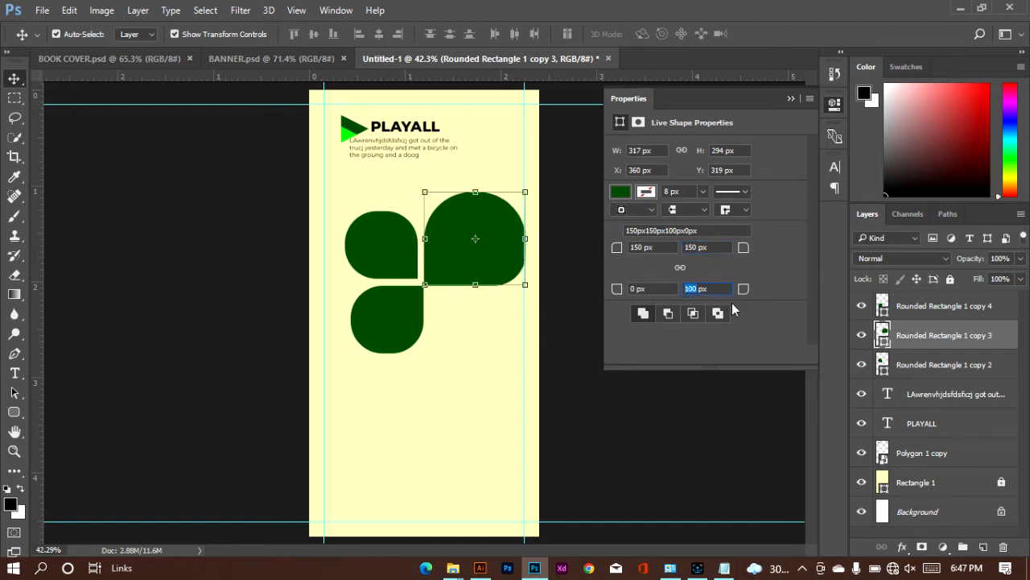
{"action": "type", "text": "150"}
{"action": "key", "text": "Return"}
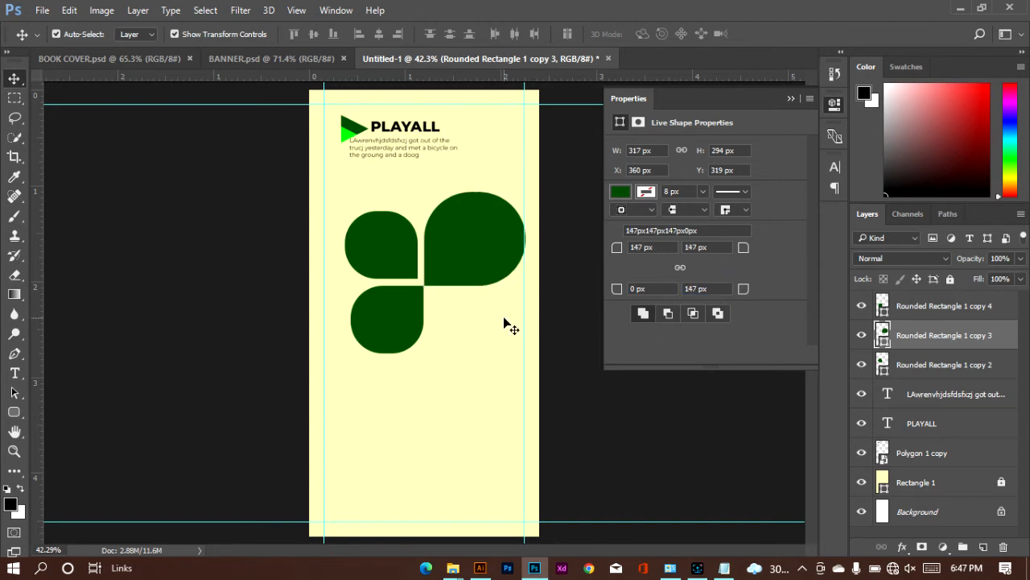
Step: Move the large teardrop slightly up and left, and nudge the upper-left teardrop left to about X 84 px
{"action": "left_click_drag", "start_coordinate": [482, 255], "coordinate": [473, 253]}
{"action": "left_click", "coordinate": [400, 259]}
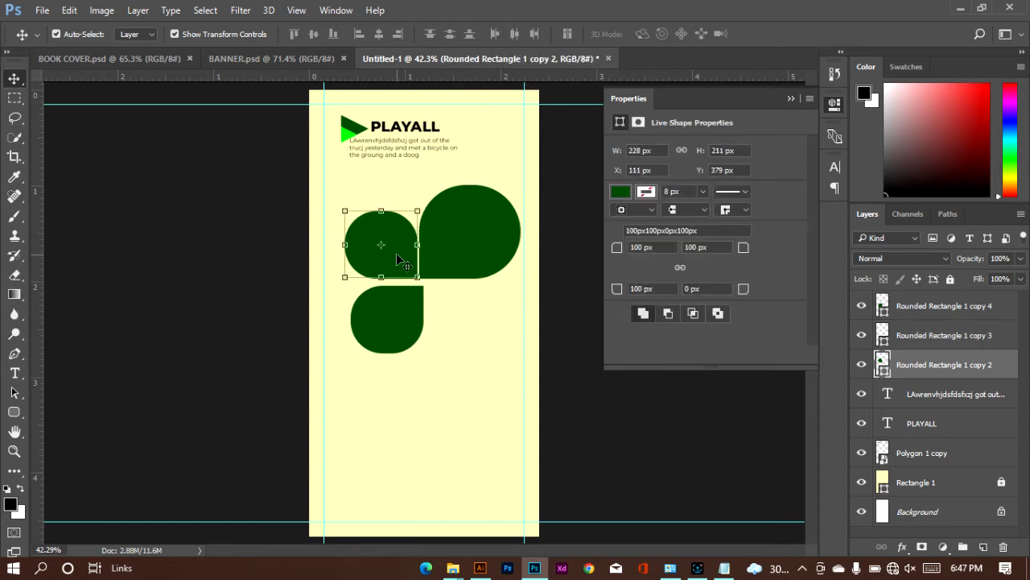
{"action": "key", "text": "Left"}
{"action": "key", "text": "Left"}
{"action": "key", "text": "Left"}
{"action": "key", "text": "Left"}
{"action": "key", "text": "Left"}
{"action": "key", "text": "Left"}
{"action": "key", "text": "Left"}
{"action": "key", "text": "Left"}
{"action": "key", "text": "Left"}
{"action": "key", "text": "Left"}
{"action": "key", "text": "Left"}
{"action": "key", "text": "Left"}
{"action": "key", "text": "Left"}
{"action": "key", "text": "Left"}
{"action": "key", "text": "Left"}
{"action": "key", "text": "Left"}
{"action": "key", "text": "Left"}
{"action": "key", "text": "Left"}
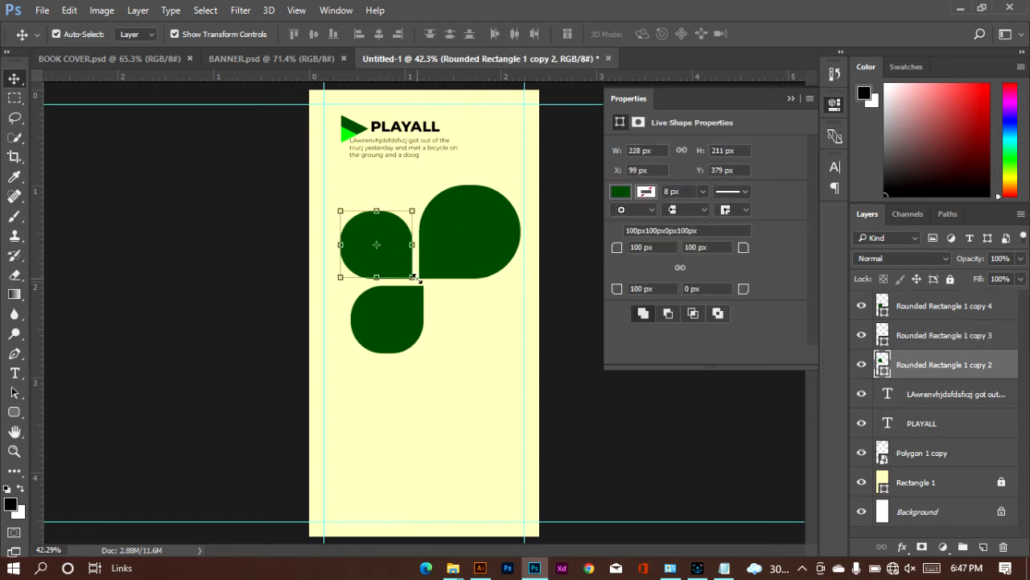
{"action": "key", "text": "Left"}
{"action": "key", "text": "Left"}
{"action": "key", "text": "Left"}
{"action": "key", "text": "Left"}
{"action": "key", "text": "Left"}
{"action": "key", "text": "Left"}
{"action": "key", "text": "Left"}
{"action": "key", "text": "Left"}
{"action": "key", "text": "Left"}
Step: Fill the upper-left teardrop with the medium green #2abc2a
{"action": "left_click", "coordinate": [620, 192]}
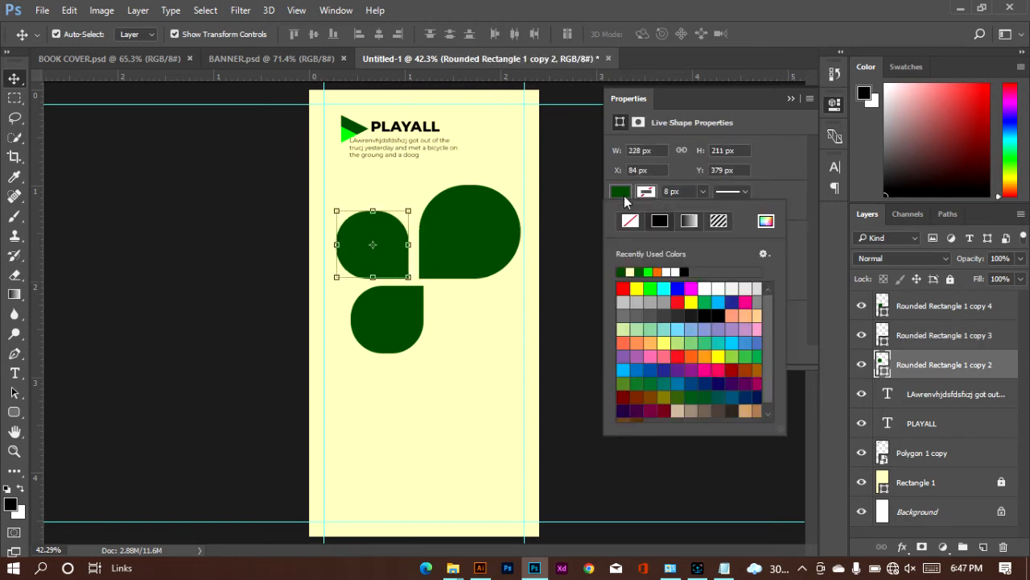
{"action": "left_click", "coordinate": [650, 272]}
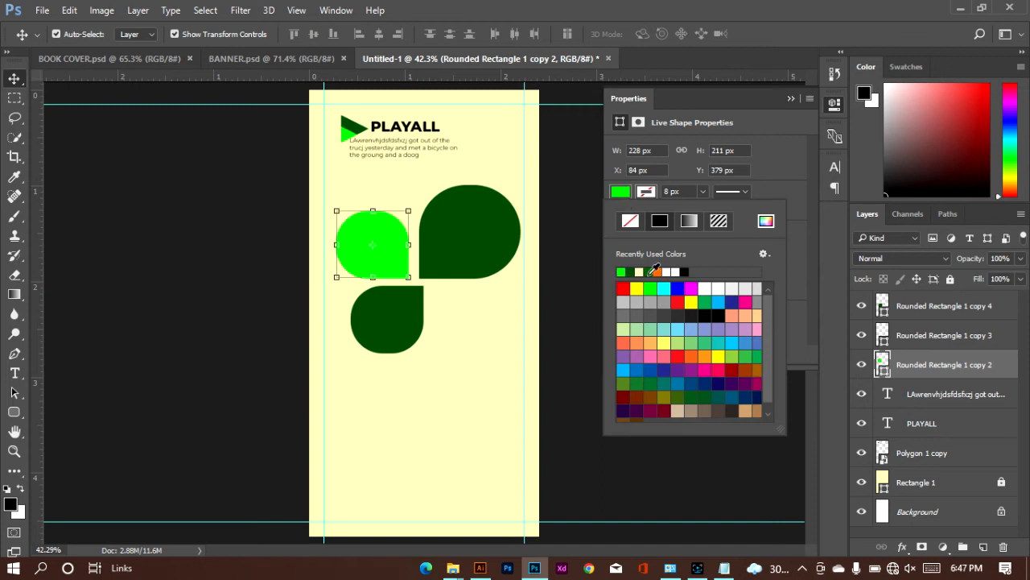
{"action": "left_click", "coordinate": [622, 193]}
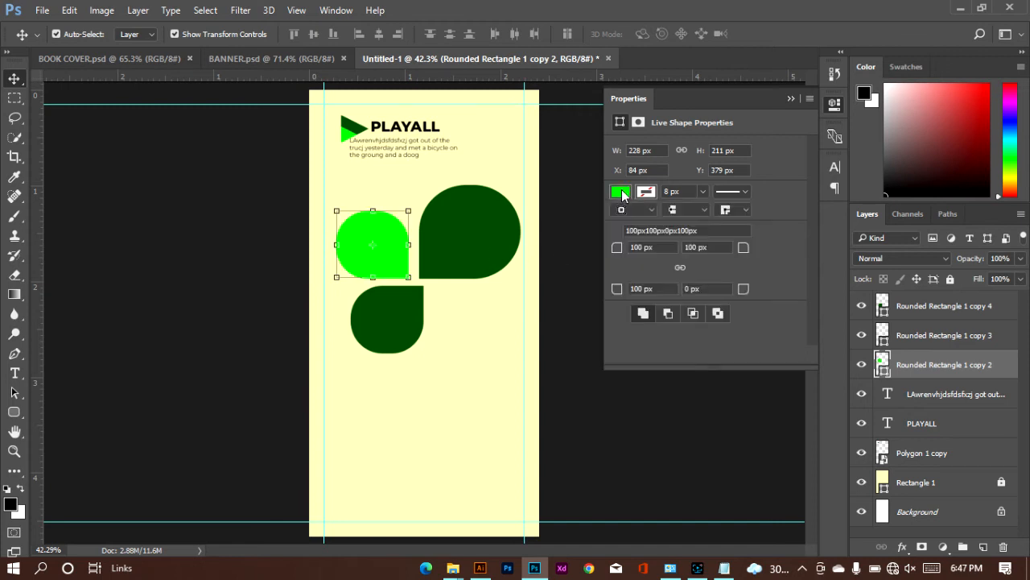
{"action": "left_click", "coordinate": [622, 193]}
{"action": "left_click", "coordinate": [761, 228]}
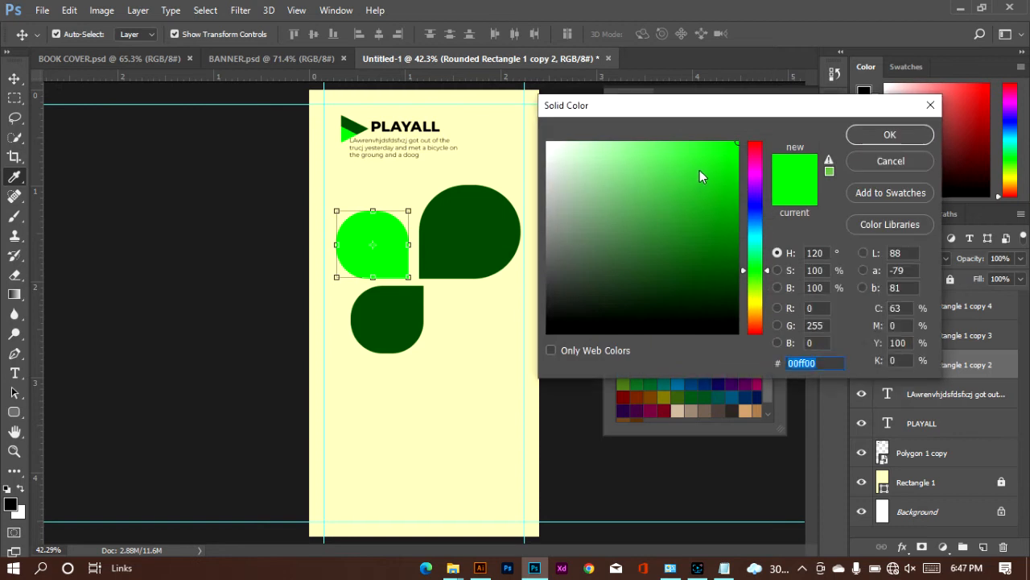
{"action": "left_click", "coordinate": [755, 222]}
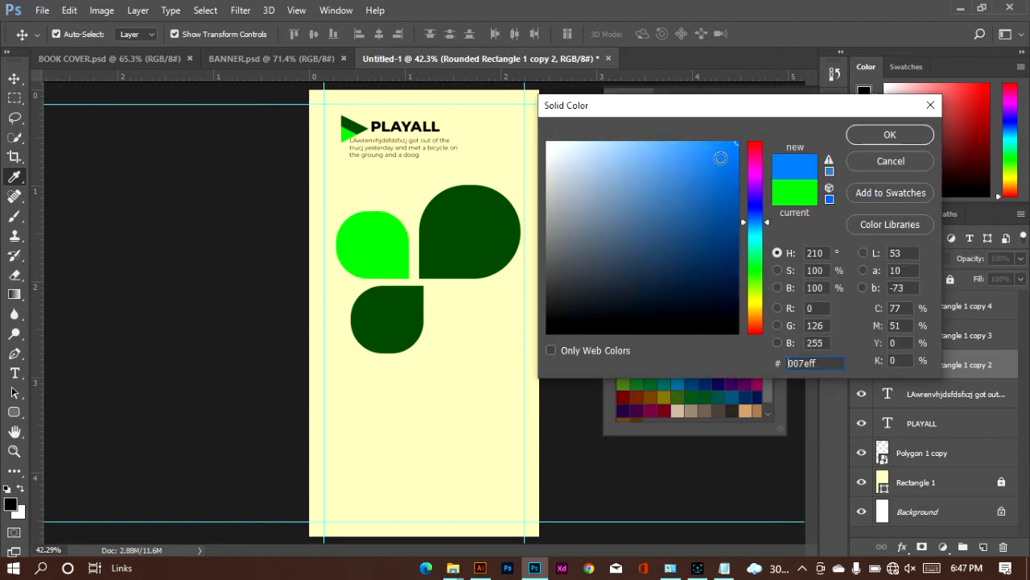
{"action": "left_click", "coordinate": [779, 193]}
{"action": "mouse_move", "coordinate": [734, 155]}
{"action": "left_mouse_down"}
{"action": "mouse_move", "coordinate": [723, 193]}
{"action": "mouse_move", "coordinate": [696, 191]}
{"action": "left_mouse_up"}
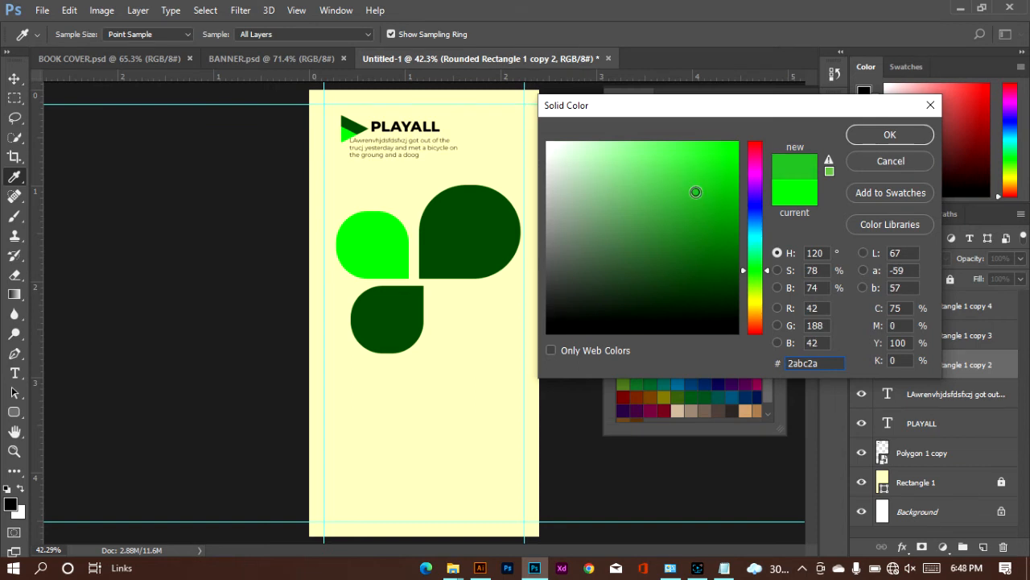
{"action": "left_click", "coordinate": [889, 133]}
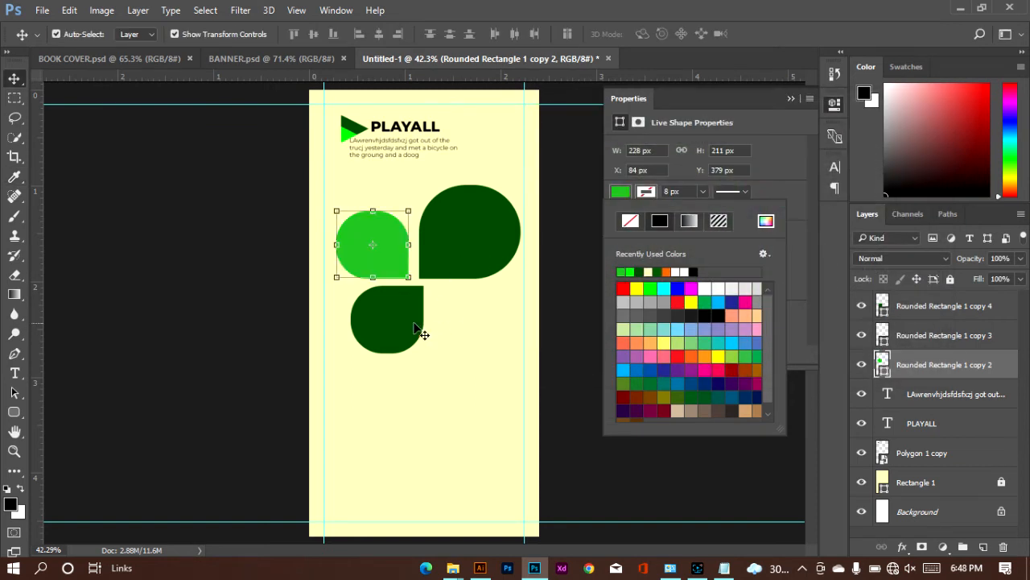
Step: Align the lower teardrop directly under the light green one and settle the large teardrop at about X 344, Y 296 px
{"action": "left_click", "coordinate": [407, 329]}
{"action": "left_click_drag", "start_coordinate": [404, 323], "coordinate": [389, 322]}
{"action": "left_click_drag", "start_coordinate": [467, 249], "coordinate": [471, 252]}
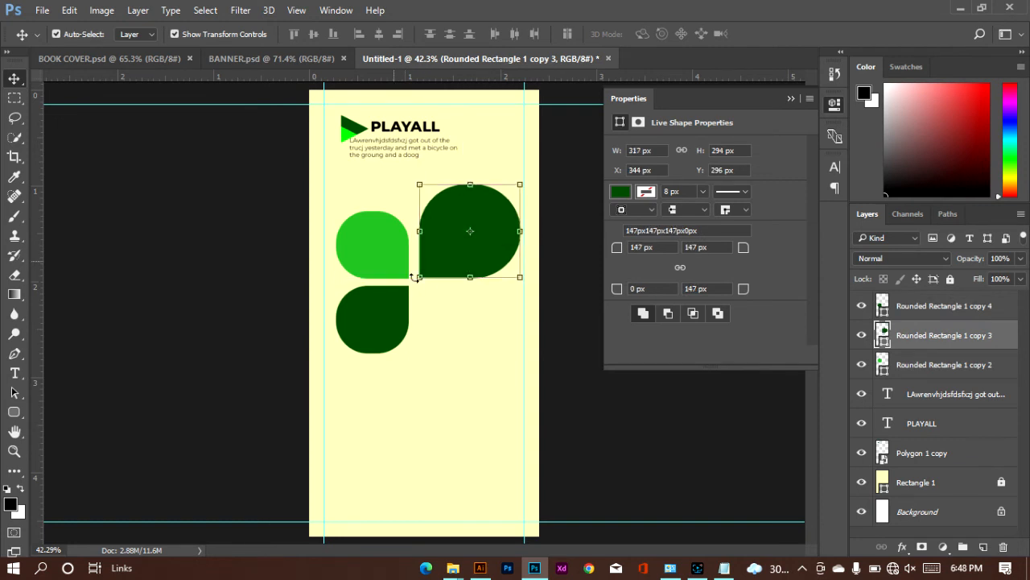
{"action": "left_click", "coordinate": [484, 329]}
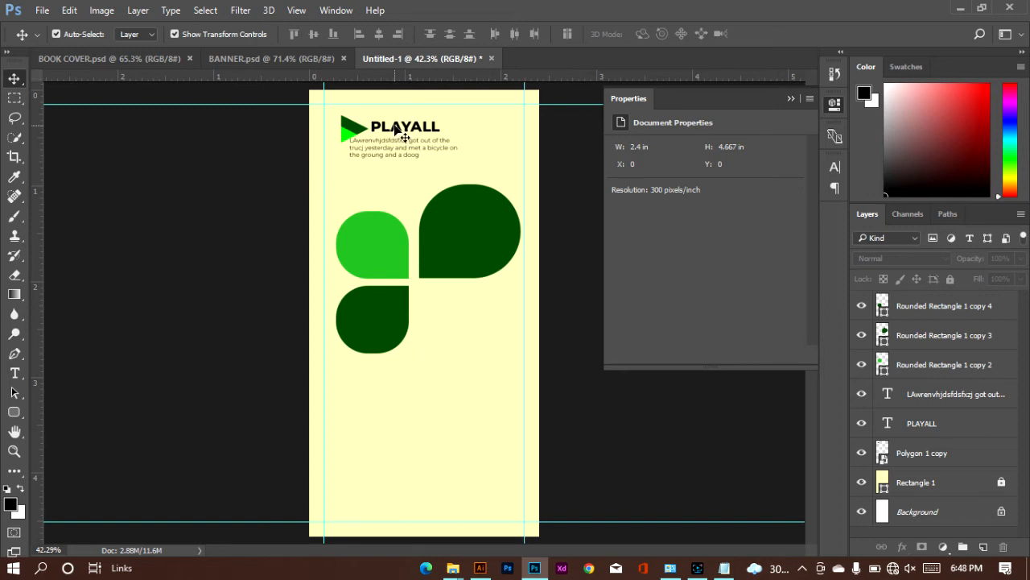
Step: Duplicate the PLAYALL text below the large teardrop and change the copy's wording to HEADLINE
{"action": "mouse_move", "coordinate": [396, 131]}
{"action": "left_mouse_down"}
{"action": "mouse_move", "coordinate": [378, 158]}
{"action": "mouse_move", "coordinate": [428, 280]}
{"action": "mouse_move", "coordinate": [458, 276]}
{"action": "mouse_move", "coordinate": [447, 300]}
{"action": "left_mouse_up"}
{"action": "key", "text": "e"}
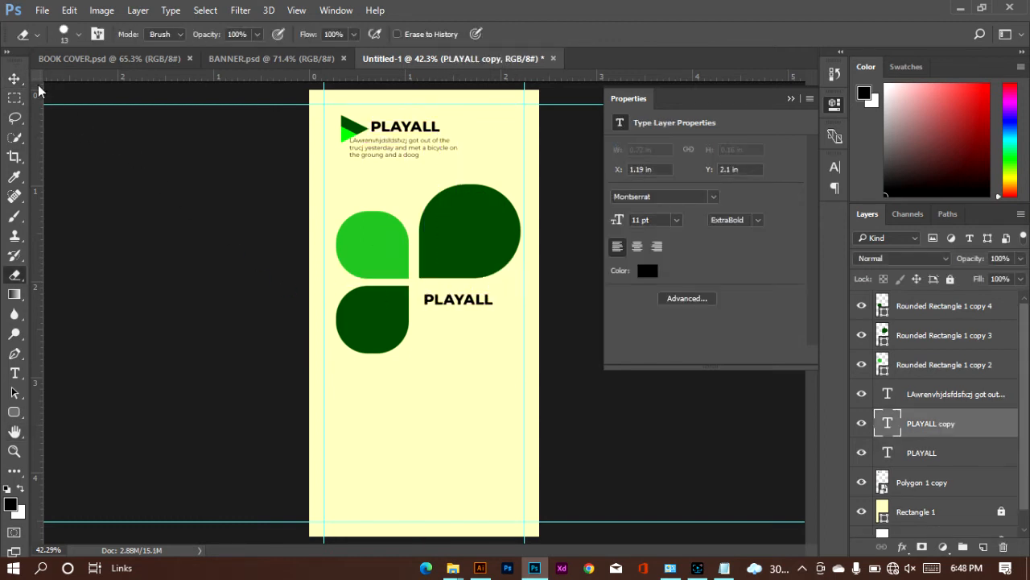
{"action": "left_click", "coordinate": [14, 78]}
{"action": "left_click", "coordinate": [14, 373]}
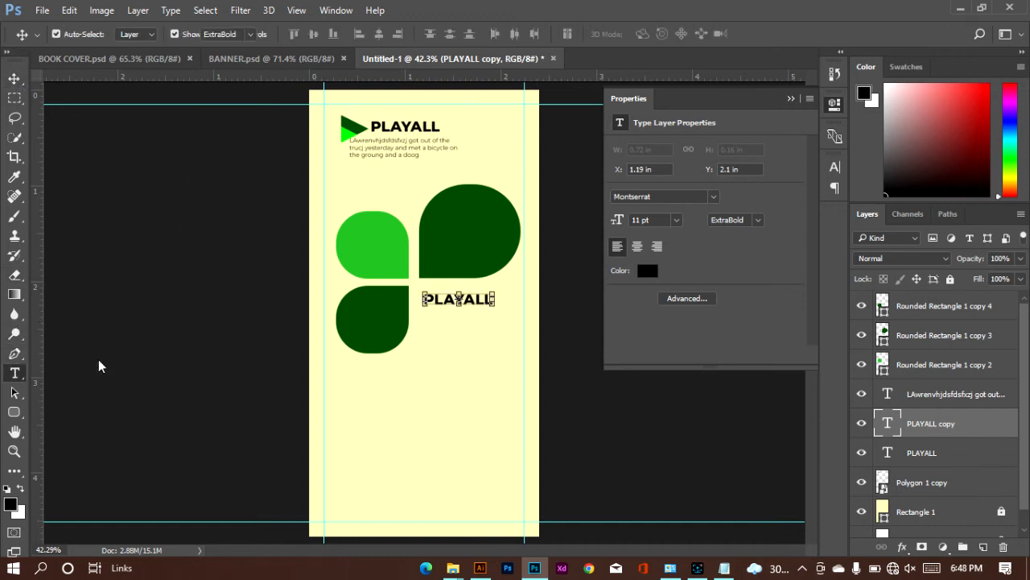
{"action": "left_click", "coordinate": [438, 301]}
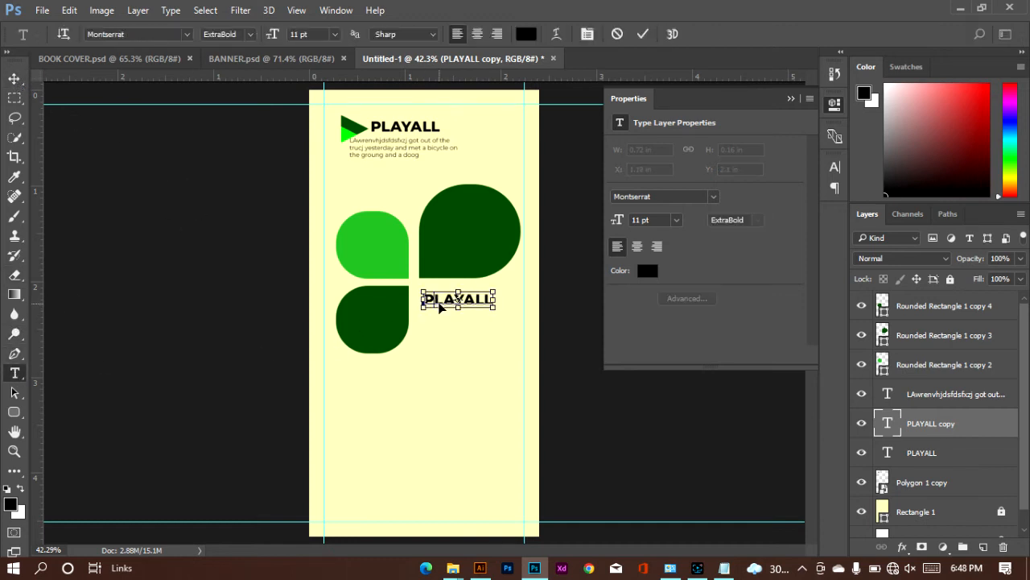
{"action": "key", "text": "ctrl+a"}
{"action": "type", "text": "HEADLINE"}
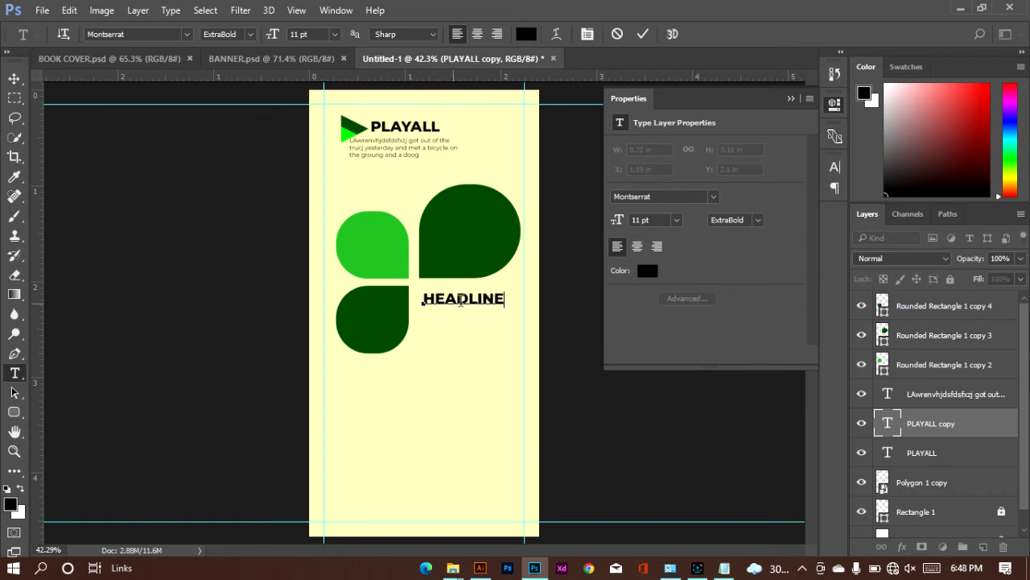
Step: Set the HEADLINE text size to 12.5 pt and move it up close beneath the large teardrop
{"action": "key", "text": "ctrl+a"}
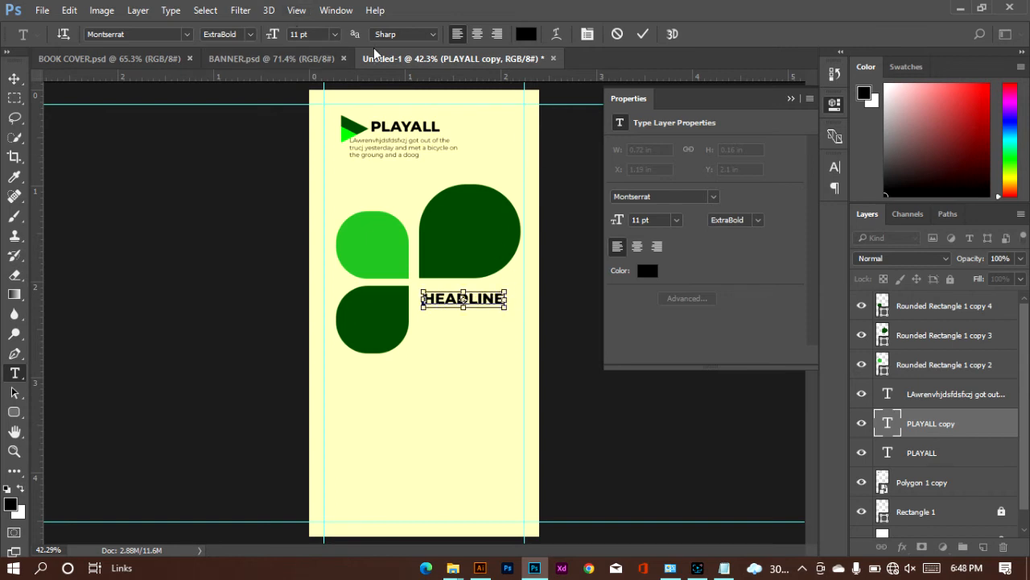
{"action": "type", "text": "1"}
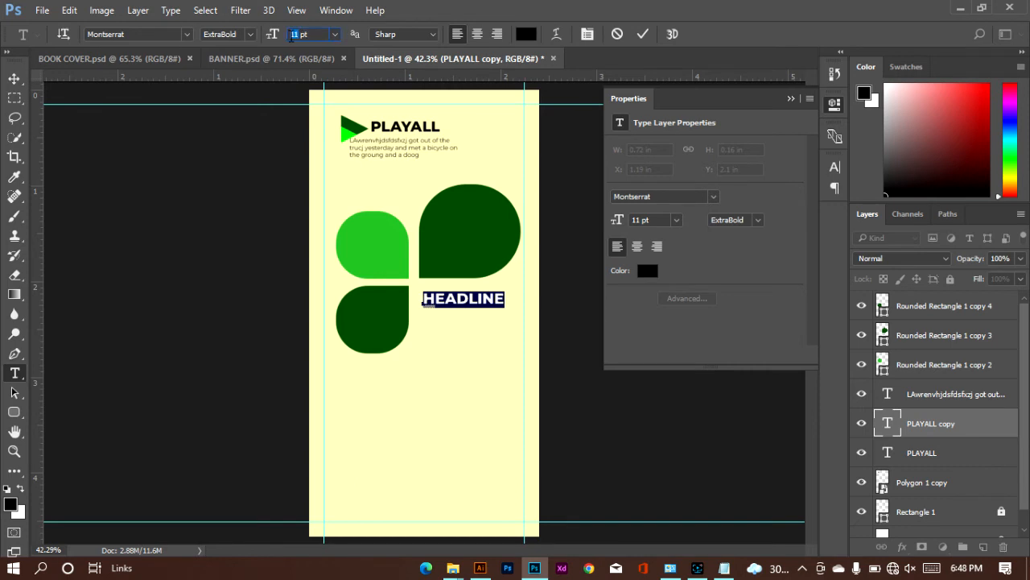
{"action": "key", "text": "Return"}
{"action": "type", "text": "12.5"}
{"action": "key", "text": "Return"}
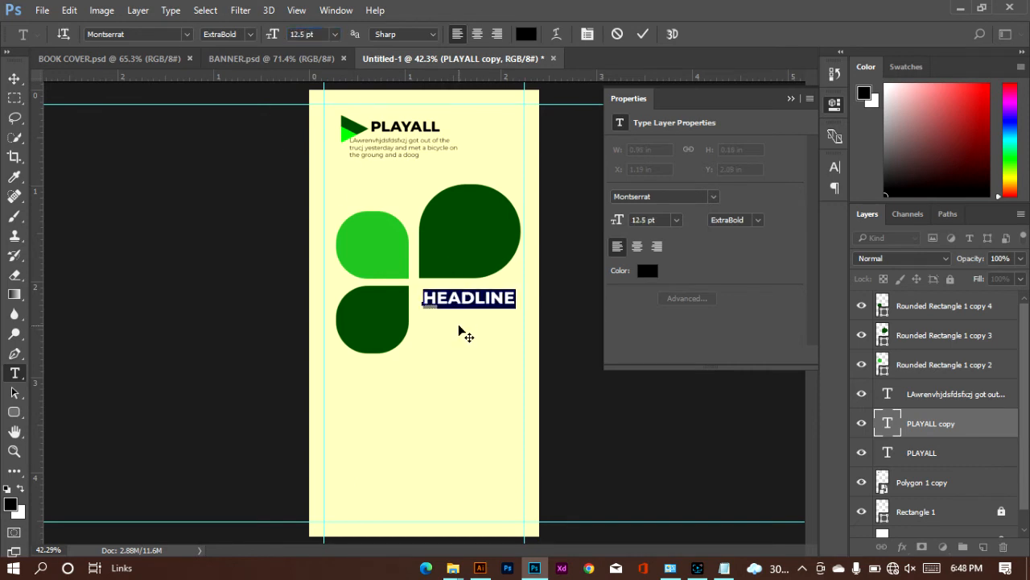
{"action": "left_click_drag", "start_coordinate": [459, 324], "coordinate": [454, 320]}
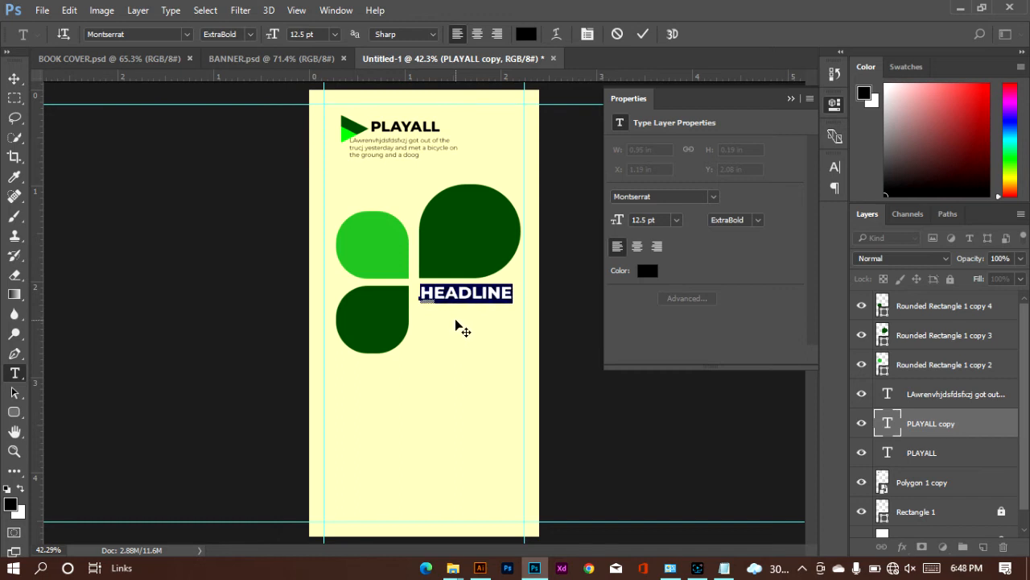
{"action": "left_click", "coordinate": [642, 35]}
{"action": "left_click", "coordinate": [14, 79]}
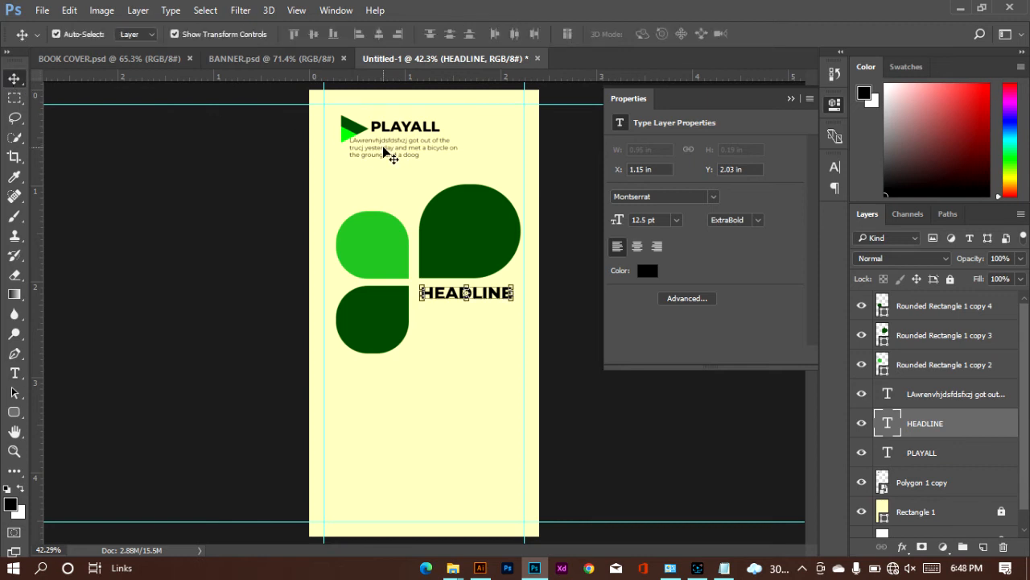
Step: Duplicate the tagline paragraph beneath HEADLINE and set the copy's text to Medium weight at 6 pt
{"action": "left_click_drag", "start_coordinate": [392, 158], "coordinate": [452, 320]}
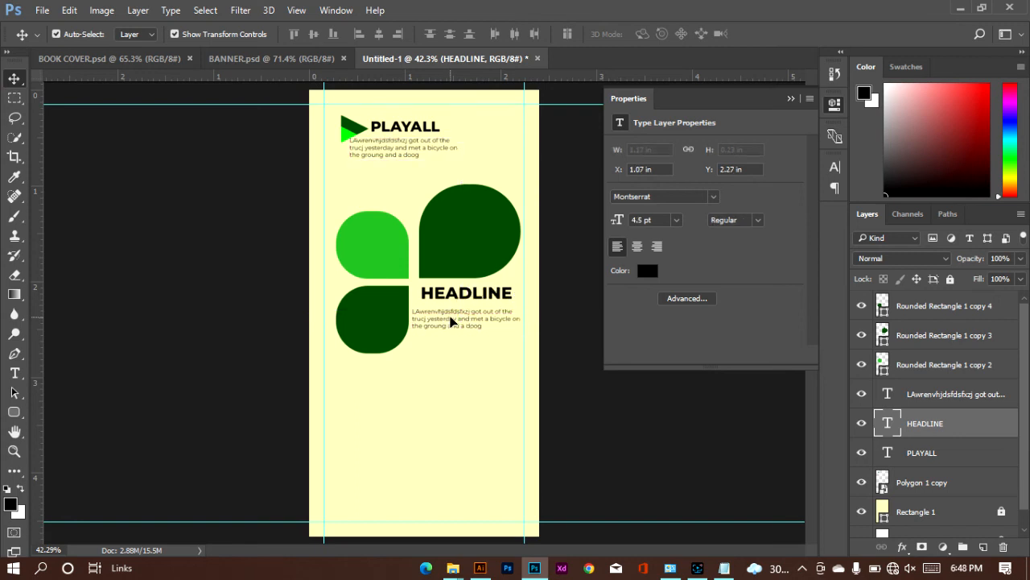
{"action": "double_click", "coordinate": [451, 319]}
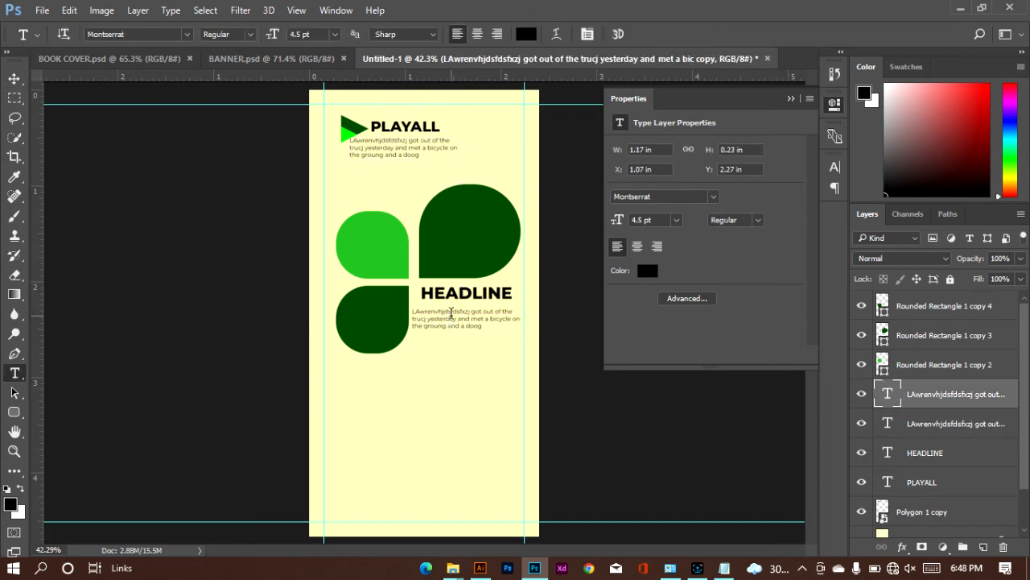
{"action": "double_click", "coordinate": [453, 318]}
{"action": "left_click_drag", "start_coordinate": [524, 319], "coordinate": [514, 322]}
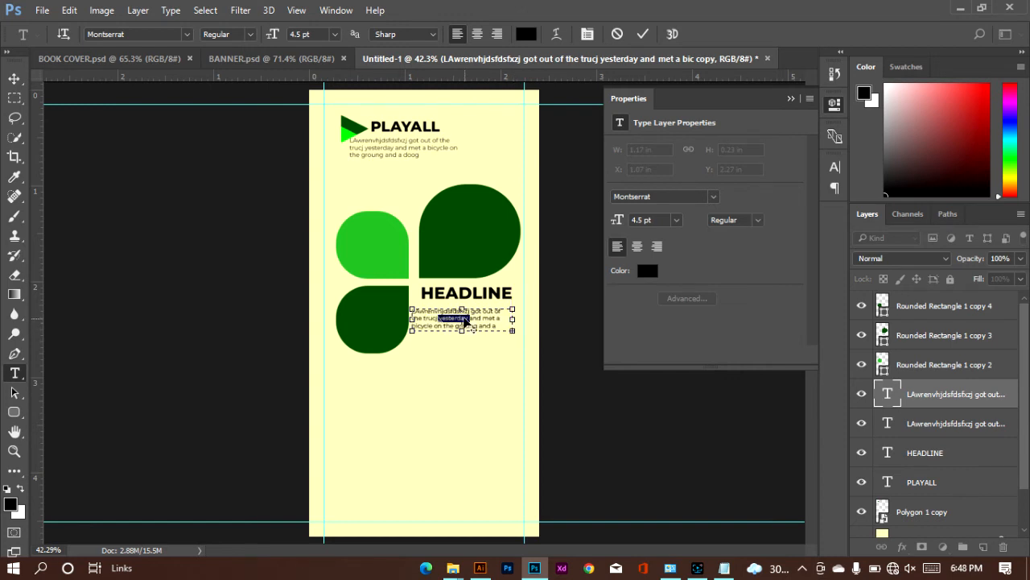
{"action": "key", "text": "ctrl+a"}
{"action": "left_click", "coordinate": [228, 34]}
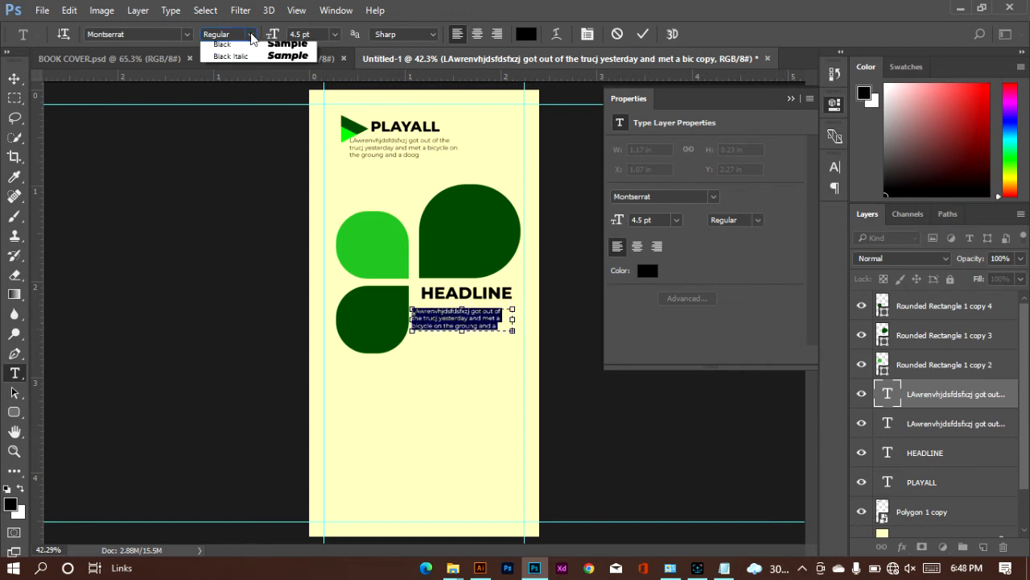
{"action": "left_click", "coordinate": [262, 146]}
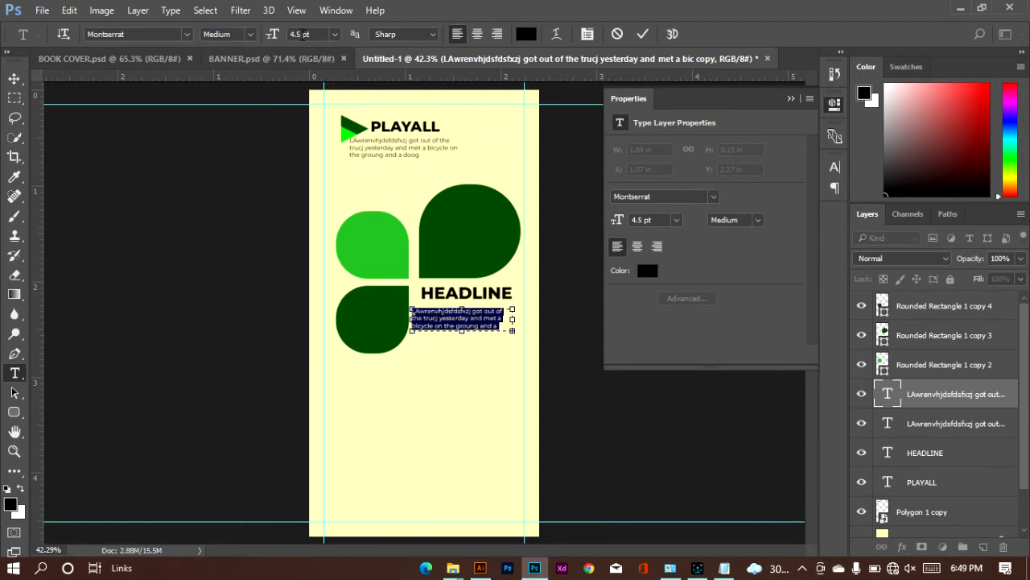
{"action": "left_click", "coordinate": [334, 35]}
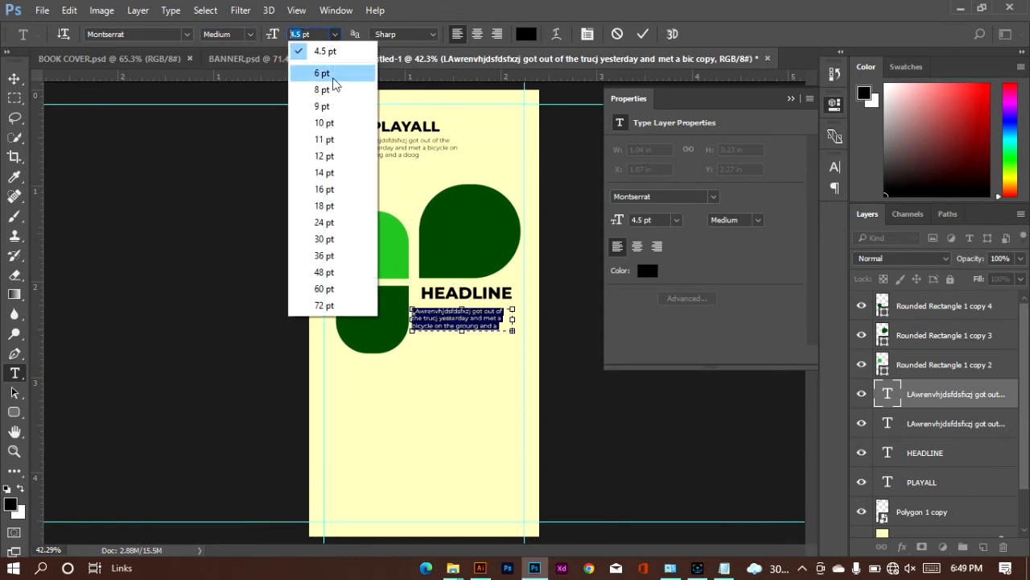
{"action": "left_click", "coordinate": [326, 72]}
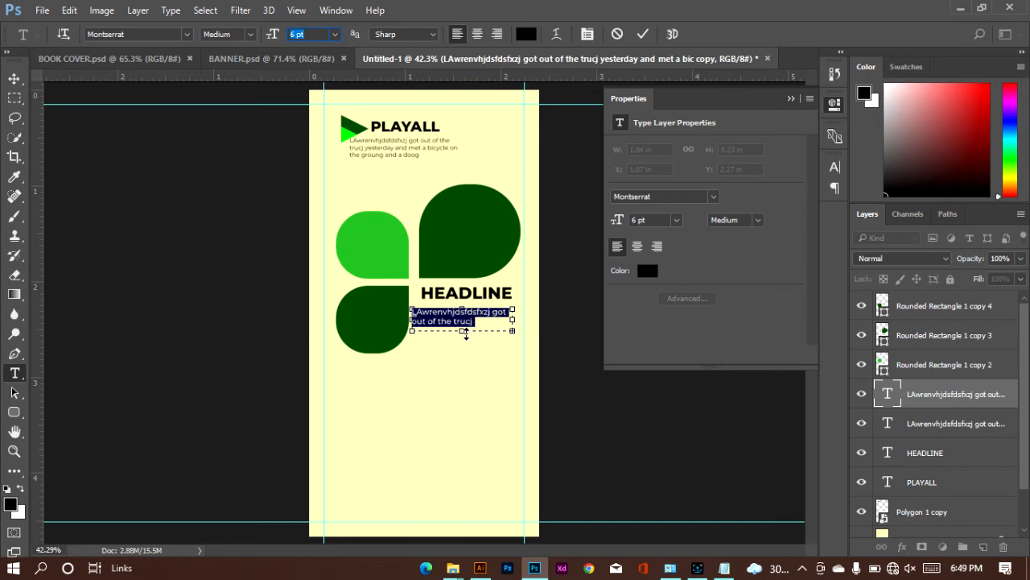
Step: Enlarge the new paragraph's text box downward and slightly wider so all of its text fits
{"action": "left_click_drag", "start_coordinate": [463, 331], "coordinate": [464, 352]}
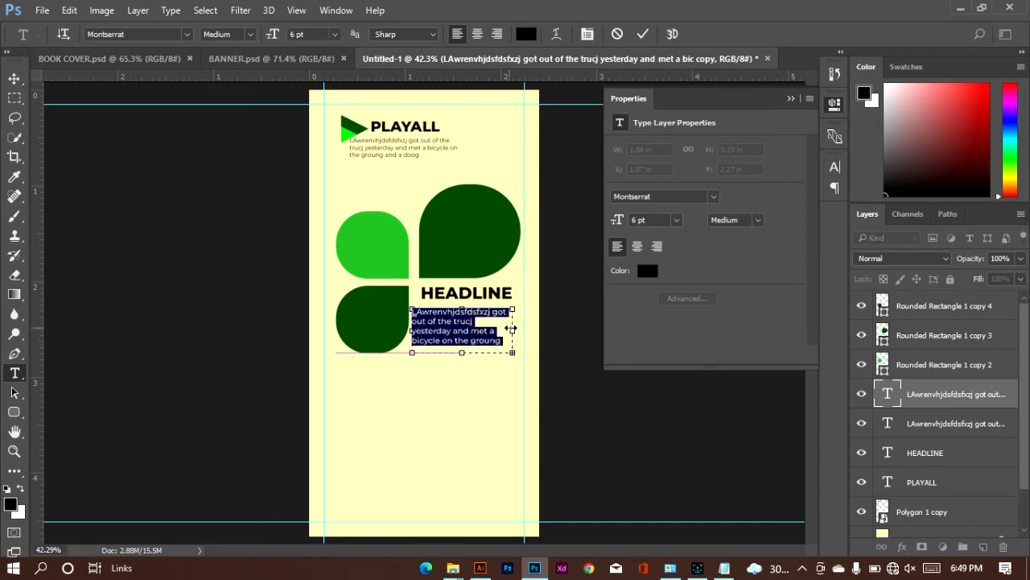
{"action": "left_click_drag", "start_coordinate": [516, 330], "coordinate": [522, 331]}
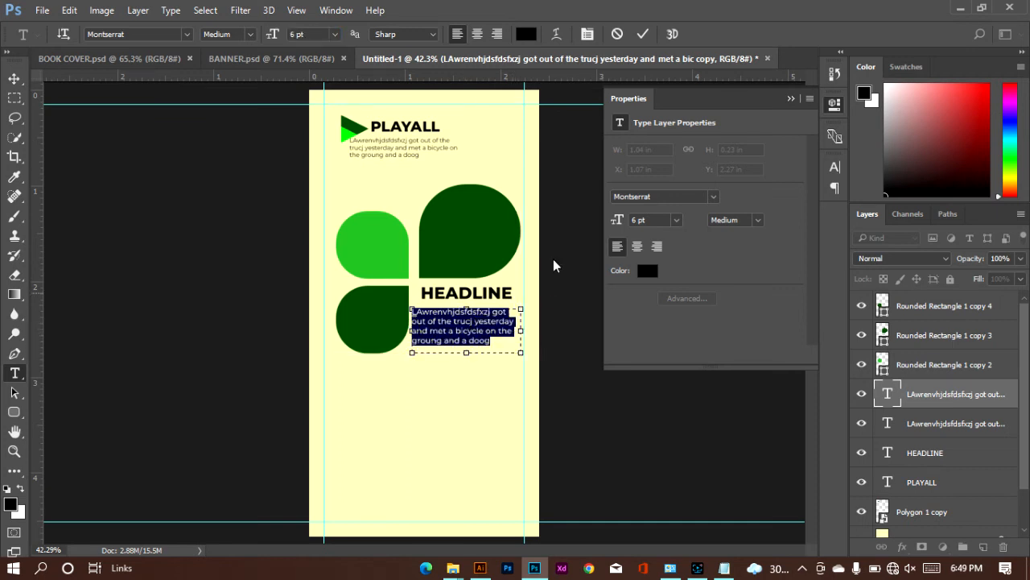
{"action": "left_click", "coordinate": [644, 33]}
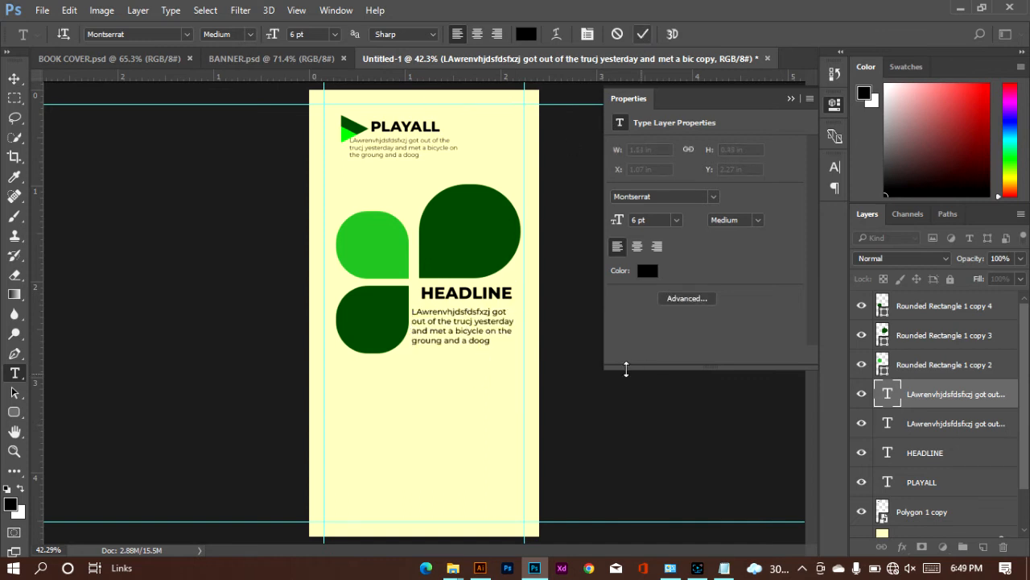
Step: Align the body paragraph with the start of HEADLINE at about X 1.16 in, Y 2.25 in
{"action": "left_click", "coordinate": [15, 78]}
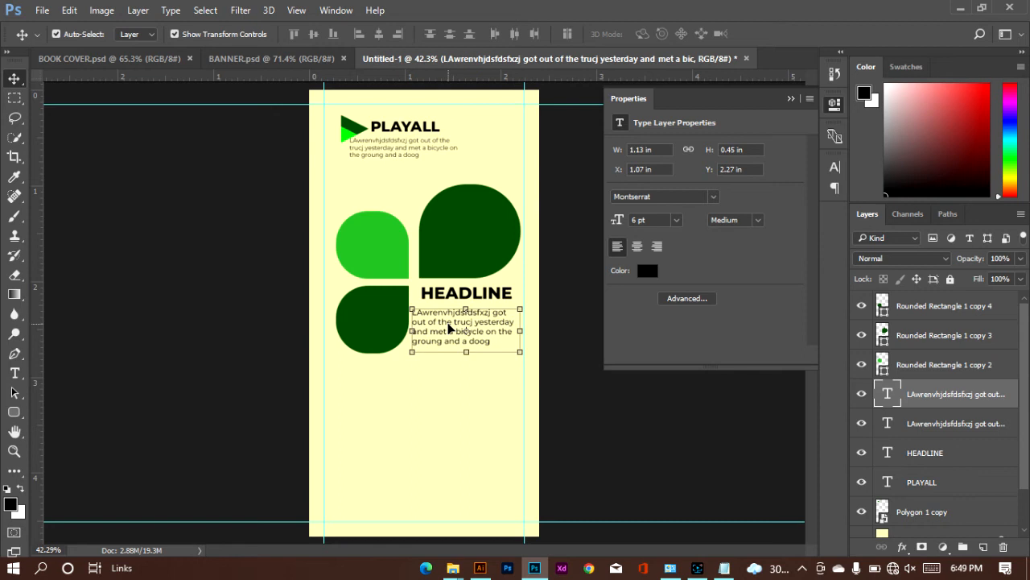
{"action": "key", "text": "Right"}
{"action": "key", "text": "Right"}
{"action": "key", "text": "Right"}
{"action": "key", "text": "Right"}
{"action": "key", "text": "Right"}
{"action": "key", "text": "Right"}
{"action": "key", "text": "Right"}
{"action": "key", "text": "Right"}
{"action": "key", "text": "Right"}
{"action": "key", "text": "Right"}
{"action": "key", "text": "Right"}
{"action": "key", "text": "Right"}
{"action": "key", "text": "Right"}
{"action": "key", "text": "Right"}
{"action": "key", "text": "Right"}
{"action": "key", "text": "Right"}
{"action": "key", "text": "Right"}
{"action": "key", "text": "Right"}
{"action": "key", "text": "Right"}
{"action": "key", "text": "Right"}
{"action": "key", "text": "Right"}
{"action": "key", "text": "Right"}
{"action": "key", "text": "Right"}
{"action": "key", "text": "Right"}
{"action": "key", "text": "Right"}
{"action": "key", "text": "Right"}
{"action": "key", "text": "Right"}
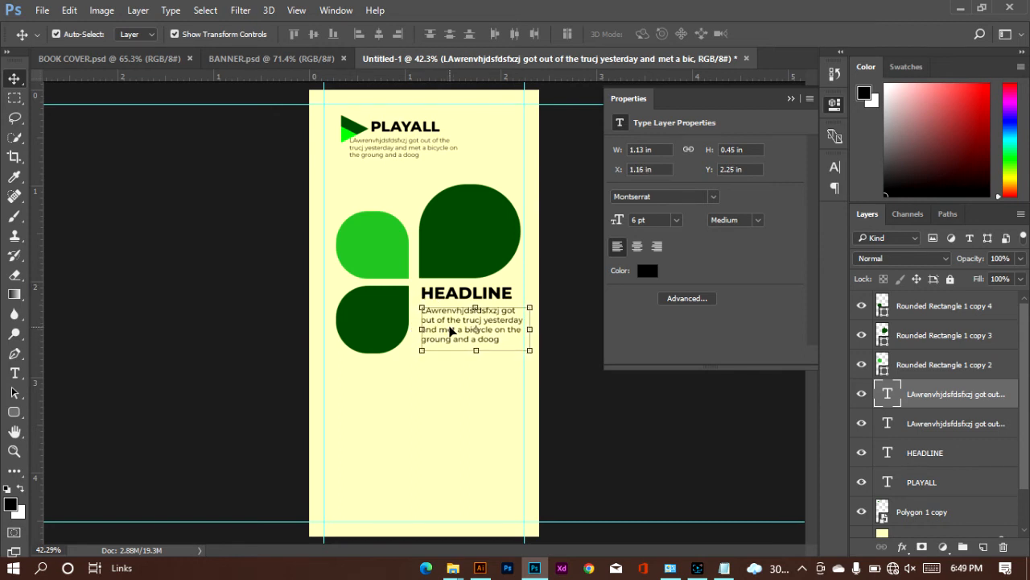
{"action": "left_click", "coordinate": [576, 363]}
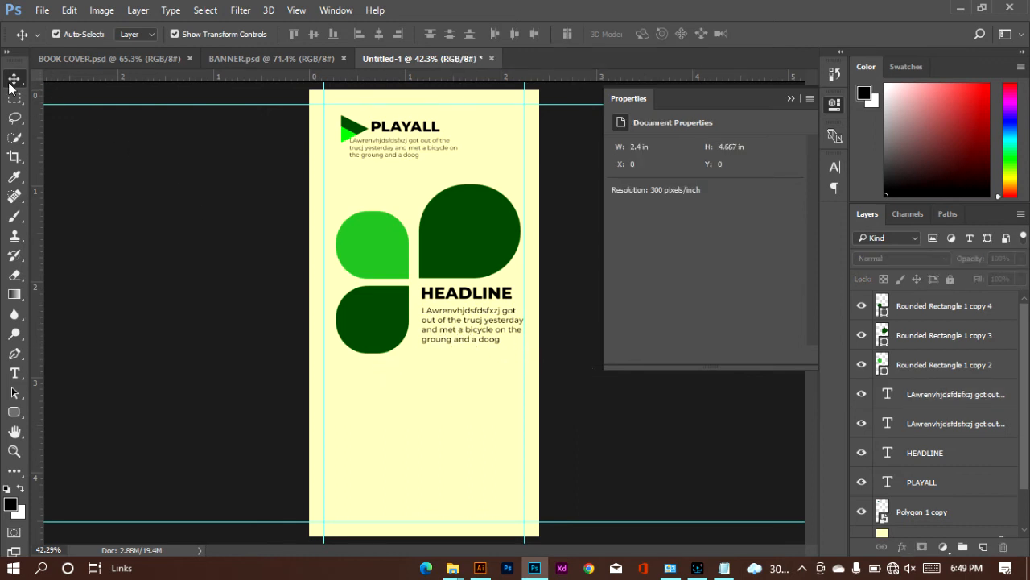
Step: Create a 100 x 100 px rectangle from its center on the empty area below the lower teardrop
{"action": "left_click", "coordinate": [14, 412]}
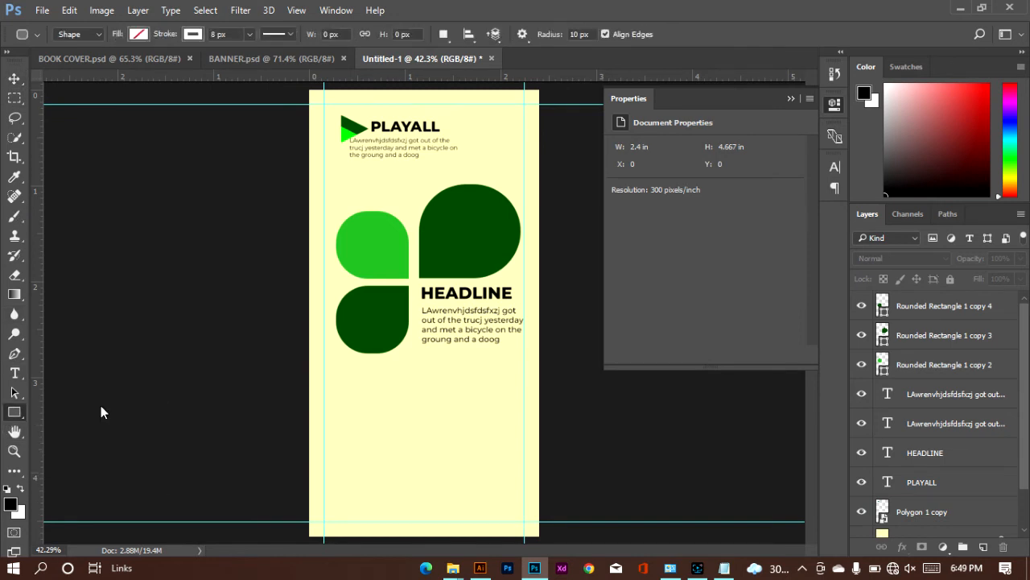
{"action": "left_click", "coordinate": [358, 411]}
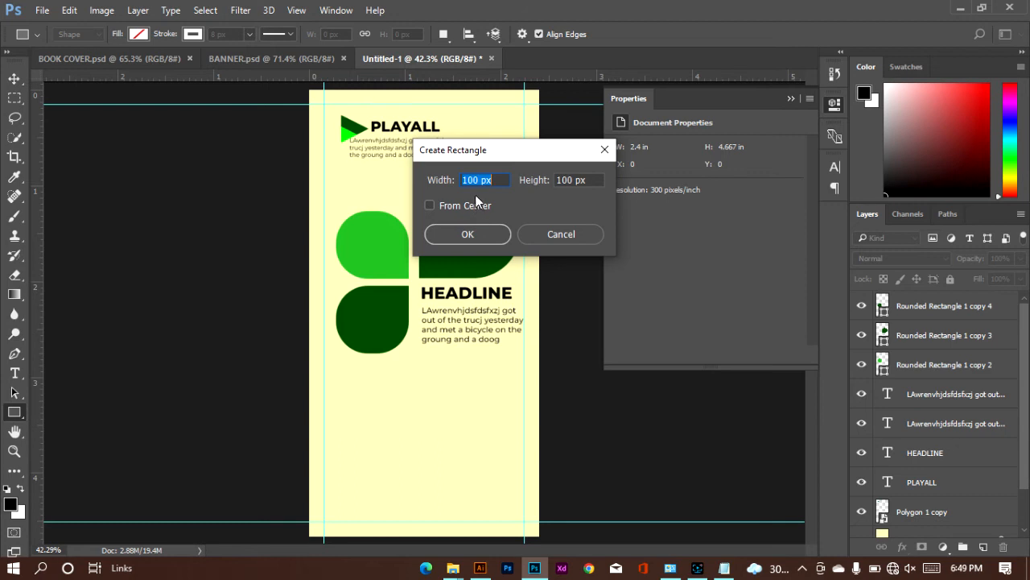
{"action": "left_click", "coordinate": [429, 205]}
{"action": "left_click", "coordinate": [457, 234]}
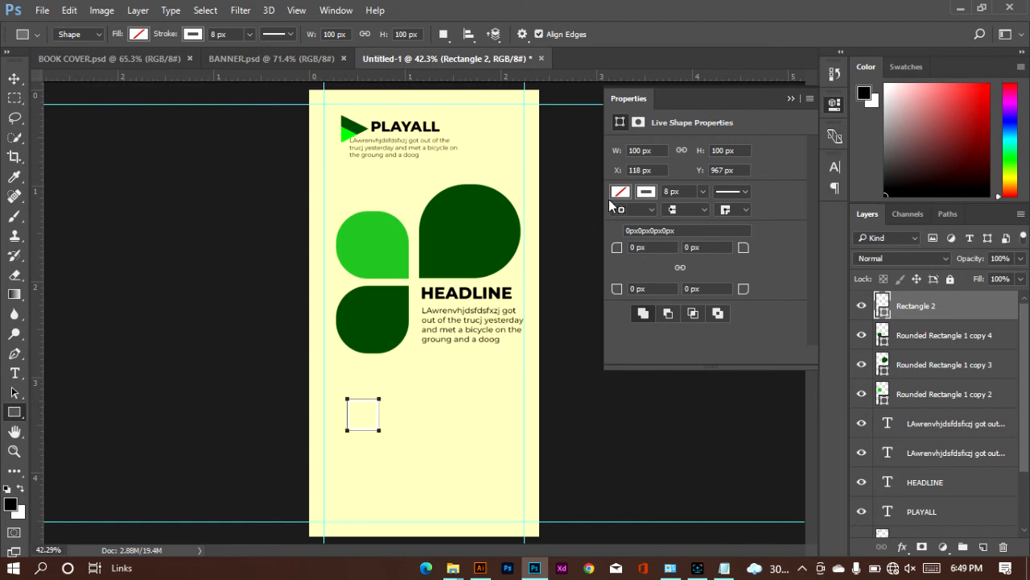
Step: Remove the new square's stroke and fill it with the recently used medium green
{"action": "left_click", "coordinate": [651, 192]}
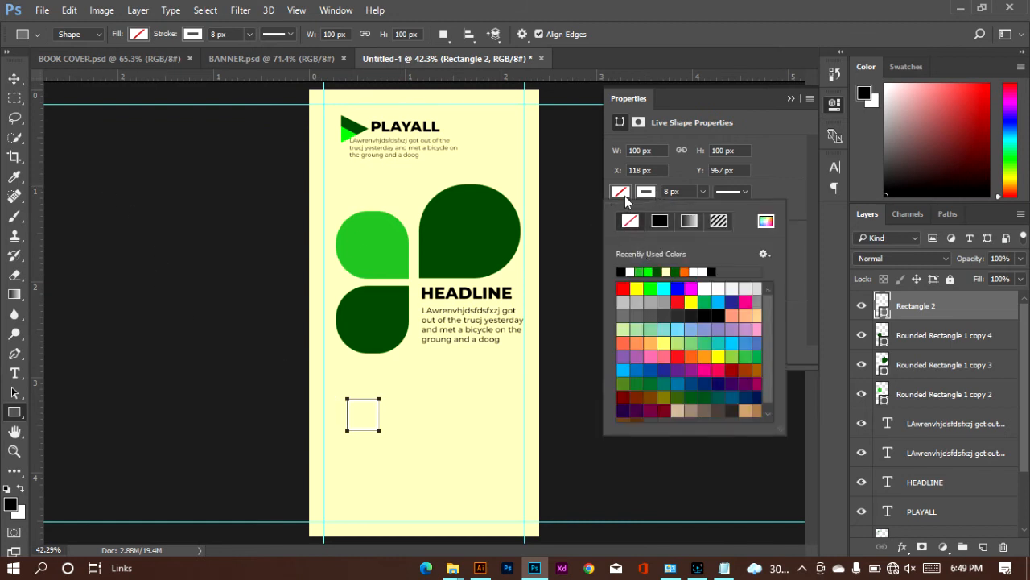
{"action": "left_click", "coordinate": [626, 198]}
{"action": "left_click", "coordinate": [621, 192]}
{"action": "left_click", "coordinate": [642, 271]}
{"action": "left_click", "coordinate": [639, 271]}
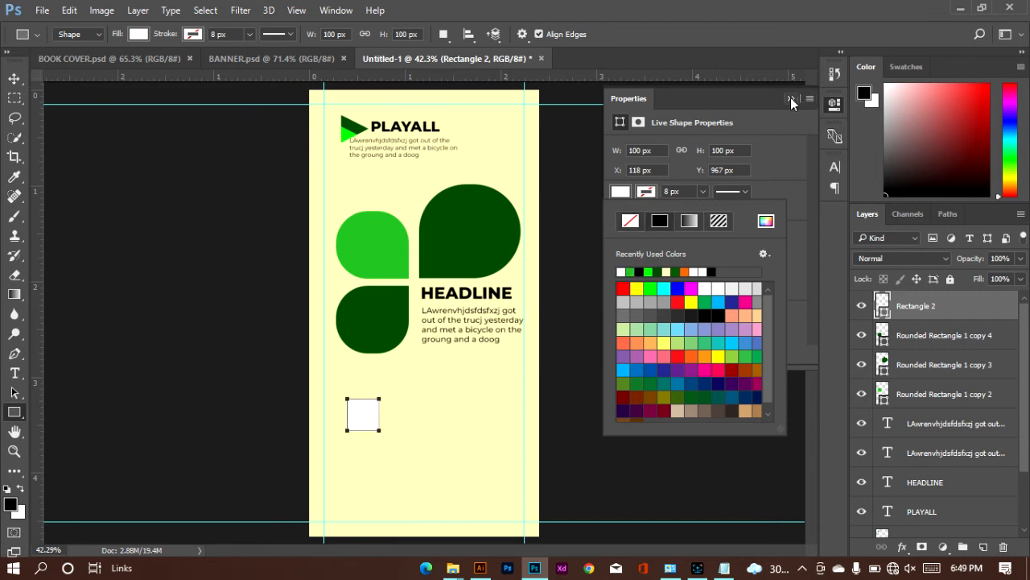
{"action": "left_click", "coordinate": [629, 271]}
{"action": "left_click", "coordinate": [792, 99]}
{"action": "left_click", "coordinate": [791, 98]}
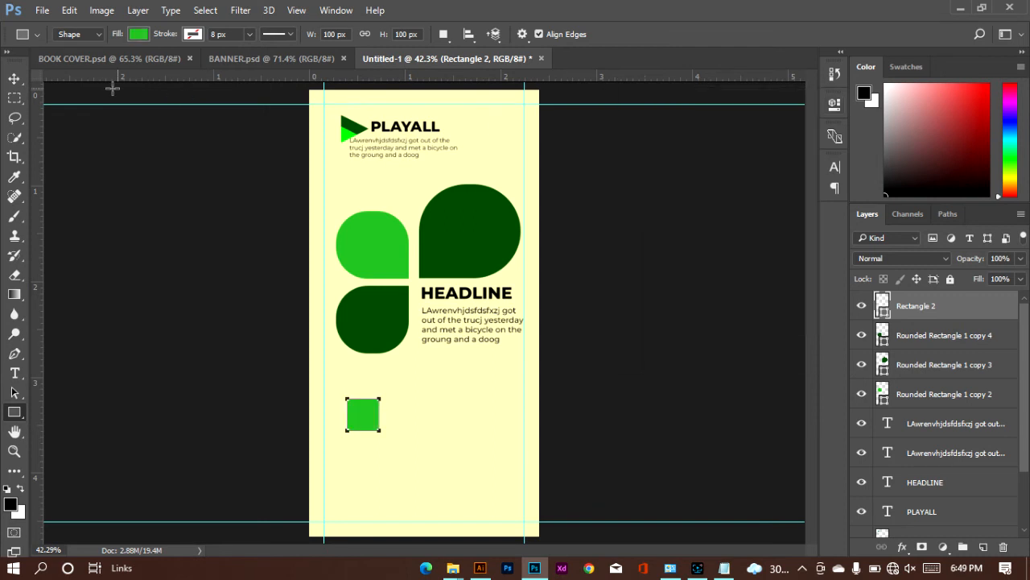
Step: Duplicate the green square on the same row at about X 442 px and fill the copy dark green
{"action": "left_click", "coordinate": [14, 78]}
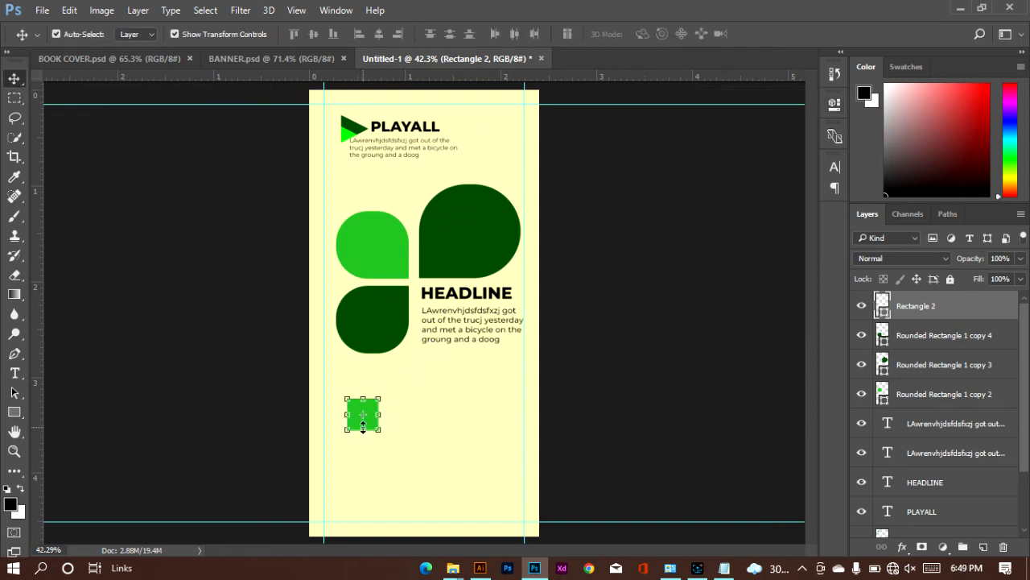
{"action": "left_click_drag", "start_coordinate": [358, 421], "coordinate": [464, 421]}
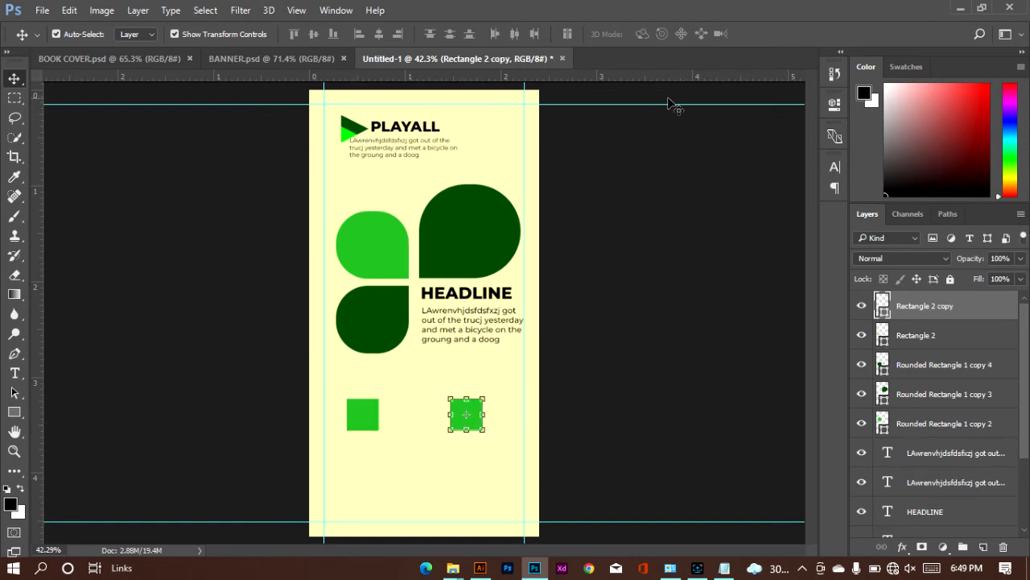
{"action": "left_click", "coordinate": [834, 105]}
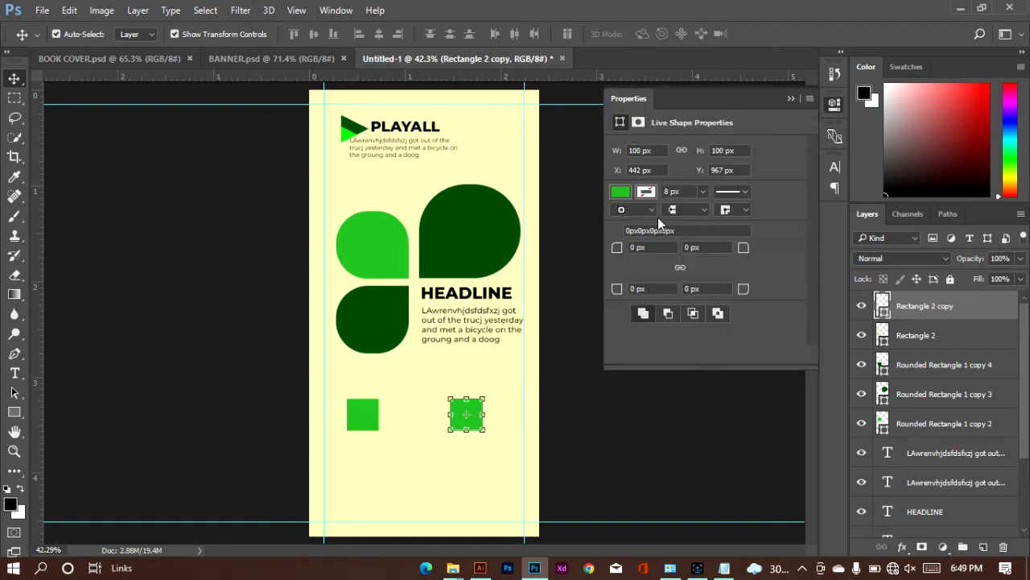
{"action": "left_click", "coordinate": [621, 193]}
{"action": "left_click", "coordinate": [666, 271]}
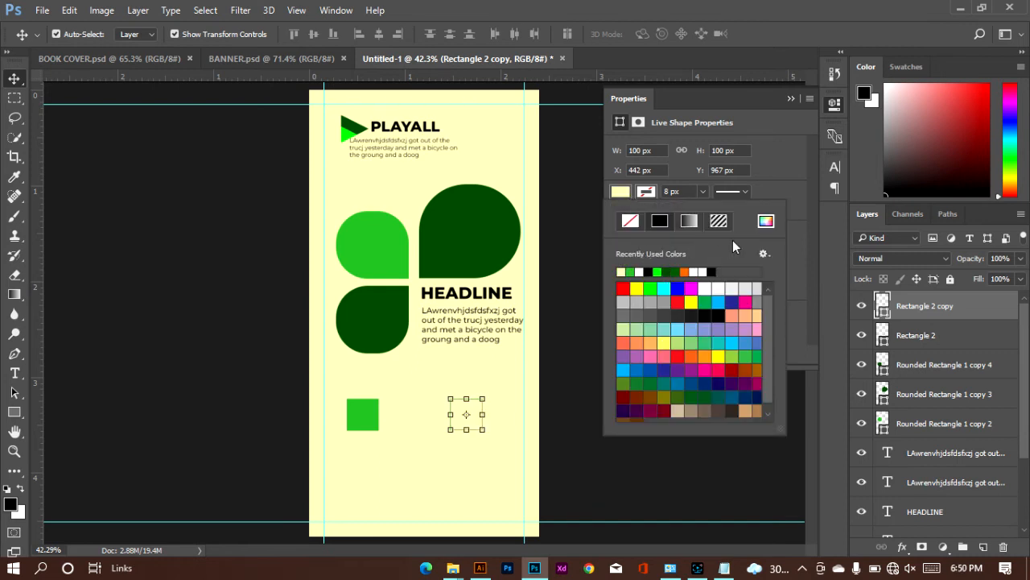
{"action": "left_click", "coordinate": [671, 271]}
{"action": "left_click", "coordinate": [786, 98]}
{"action": "left_click", "coordinate": [787, 98]}
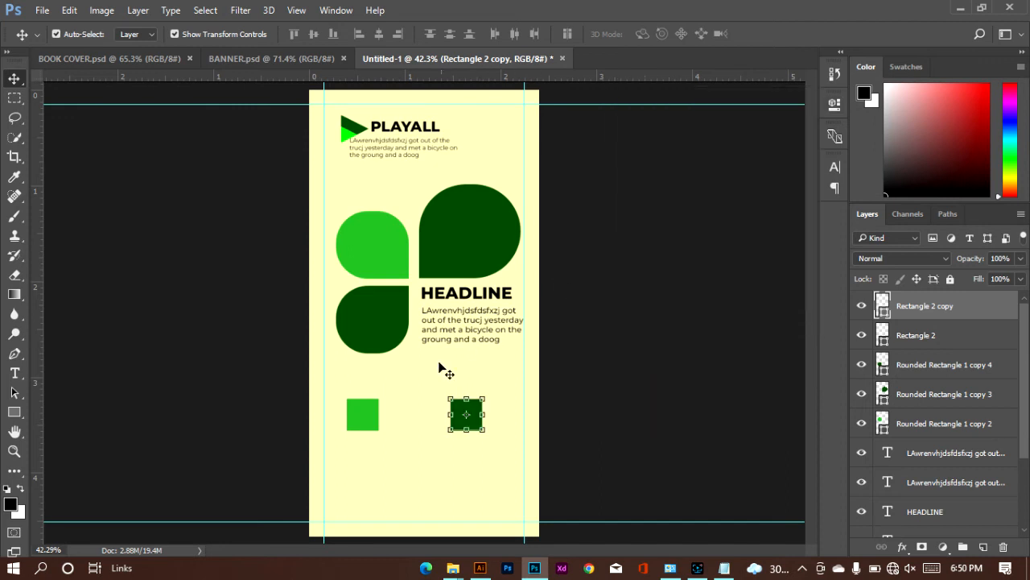
Step: Move the medium green square closer to the dark one, centering it at X 218 px on the same row
{"action": "left_click", "coordinate": [377, 419]}
{"action": "left_click_drag", "start_coordinate": [378, 418], "coordinate": [393, 418]}
{"action": "key", "text": "ctrl+t"}
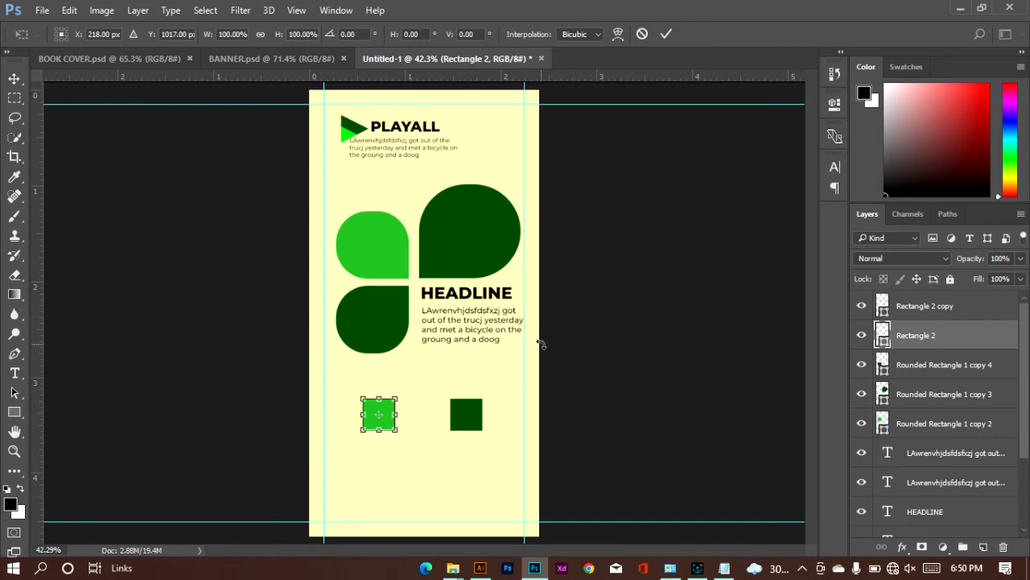
{"action": "left_click", "coordinate": [666, 34]}
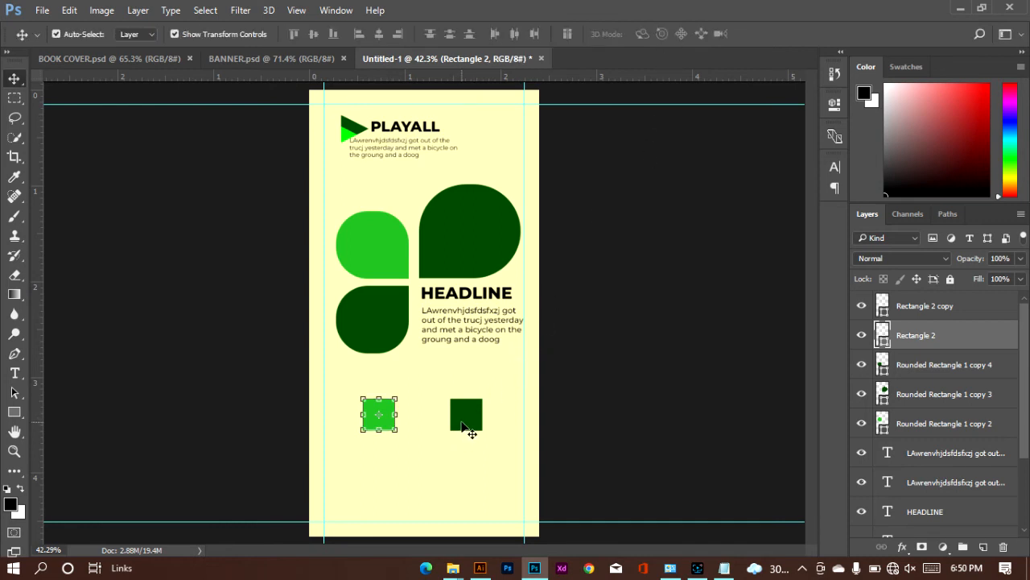
{"action": "left_click_drag", "start_coordinate": [471, 433], "coordinate": [462, 426]}
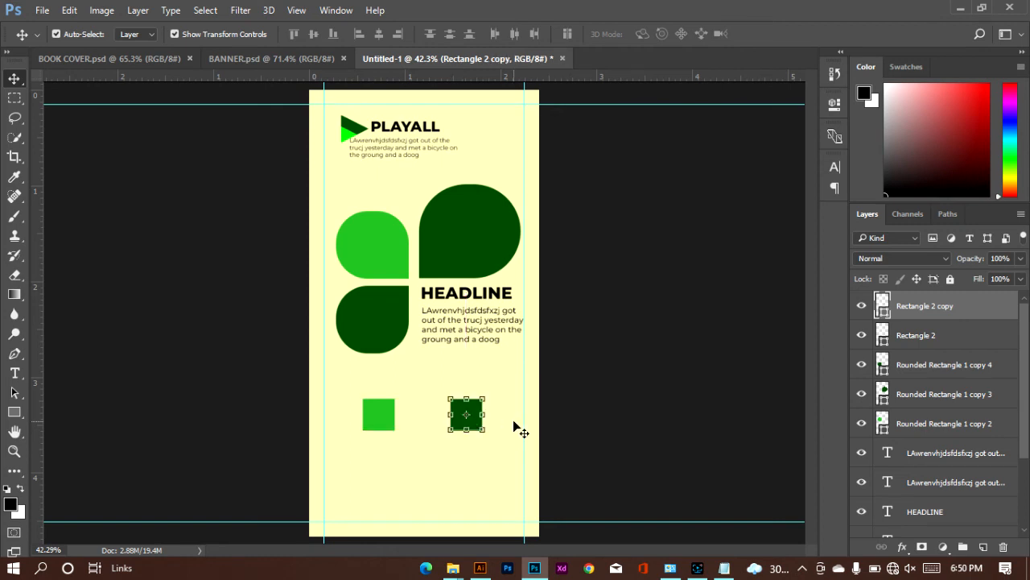
{"action": "left_click", "coordinate": [571, 423]}
Step: Switch to the Downloads folder in File Explorer and place the user and home icons into the Photoshop layout
{"action": "mouse_move", "coordinate": [453, 568]}
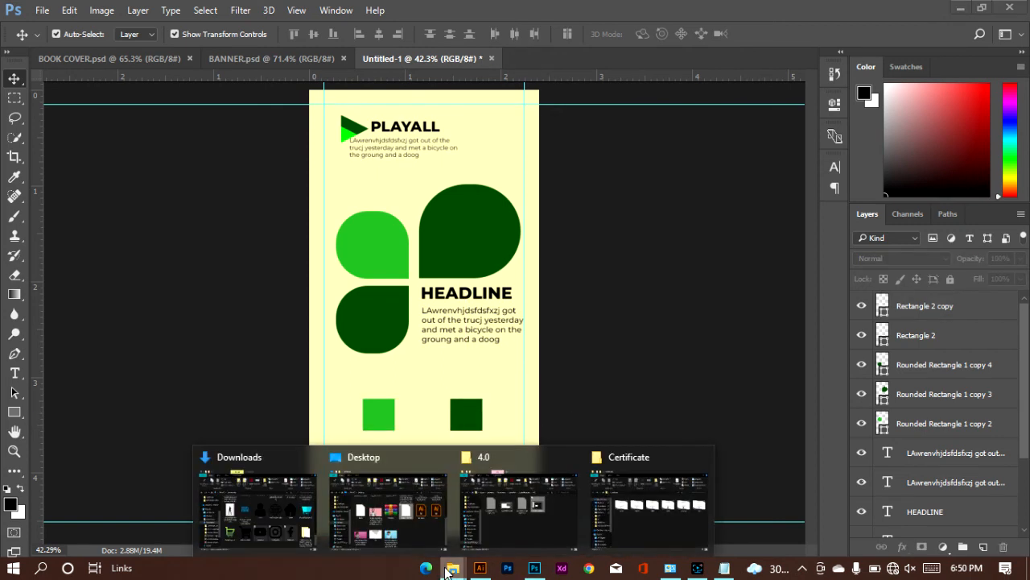
{"action": "left_click", "coordinate": [261, 495]}
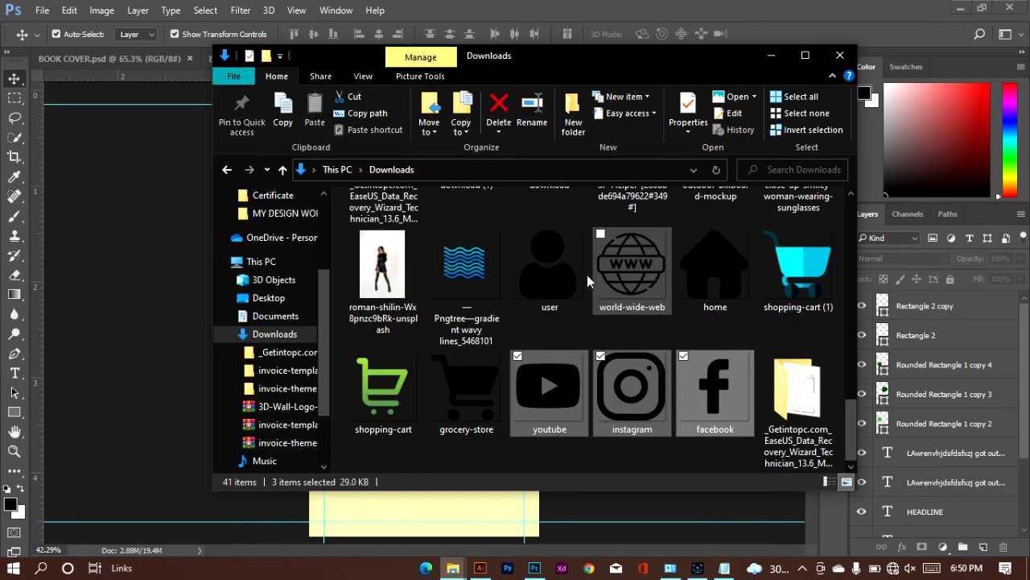
{"action": "left_click", "coordinate": [556, 274]}
{"action": "left_click", "coordinate": [699, 275], "text": "ctrl"}
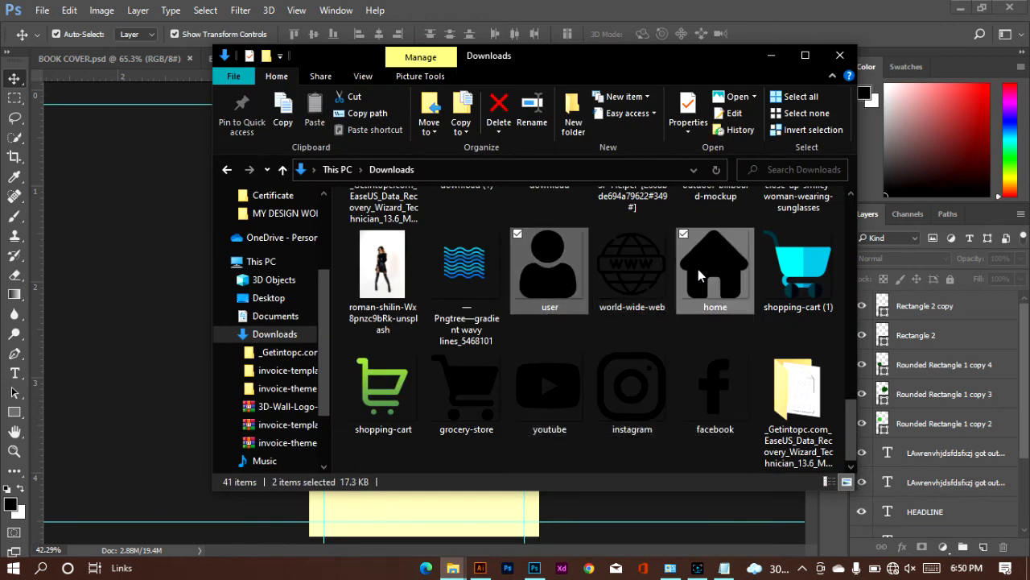
{"action": "left_click_drag", "start_coordinate": [710, 262], "coordinate": [199, 298]}
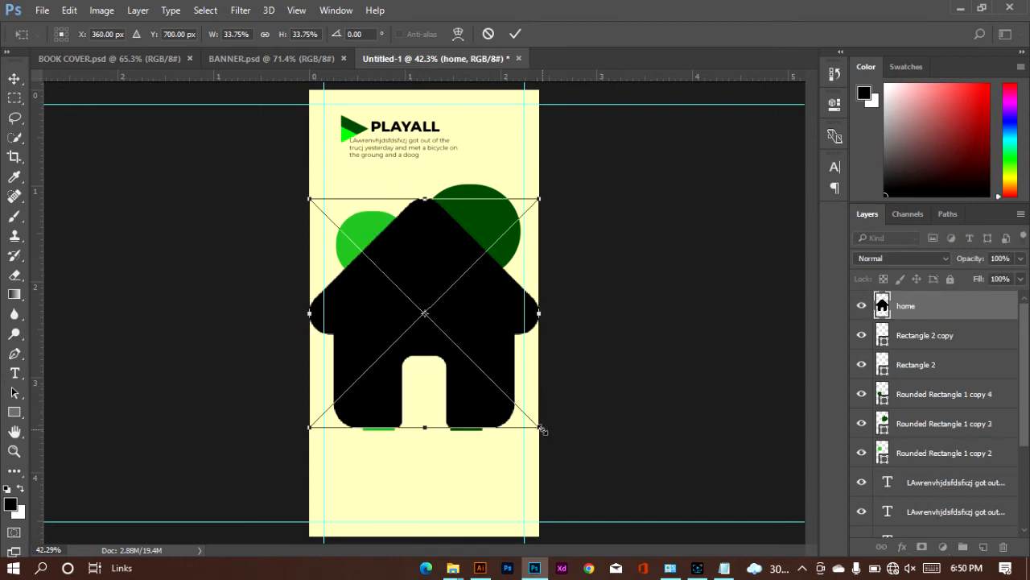
Step: Scale the home icon to 4.55% over the medium green square and shrink the user icon over the dark green square
{"action": "left_click_drag", "start_coordinate": [542, 430], "coordinate": [379, 413]}
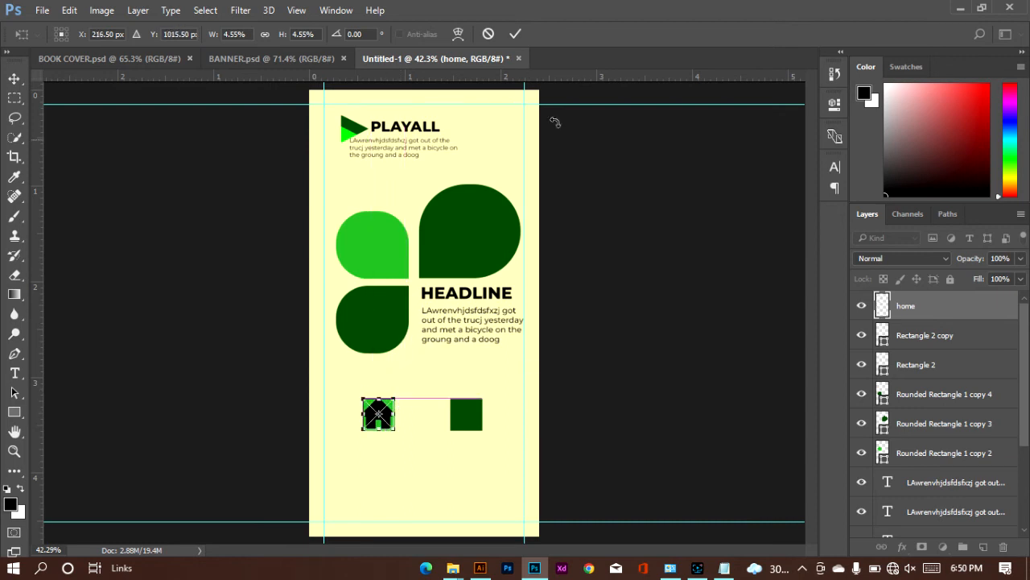
{"action": "left_click", "coordinate": [515, 34]}
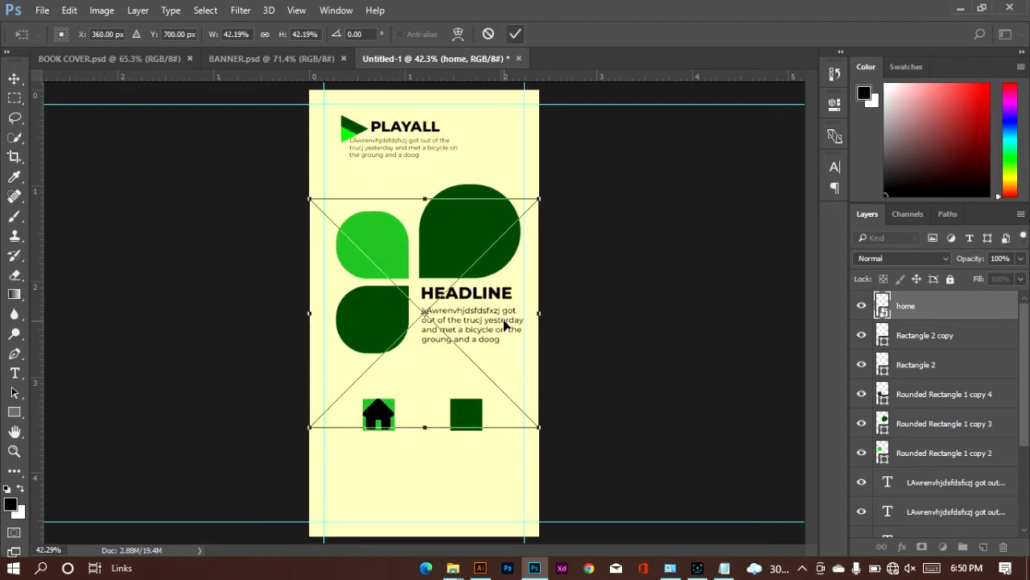
{"action": "left_click_drag", "start_coordinate": [461, 333], "coordinate": [471, 407]}
{"action": "left_click", "coordinate": [514, 37]}
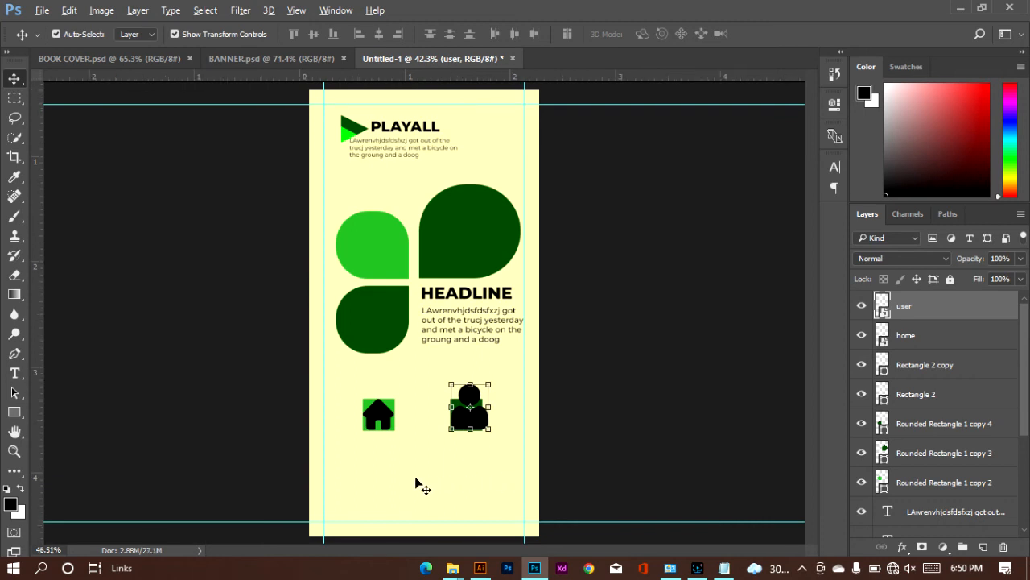
Step: Scale the user icon to 5.04% and center it in the dark green square at X 494 px, Y 1016 px
{"action": "scroll", "coordinate": [416, 483], "scroll_direction": "up", "scroll_amount": 5}
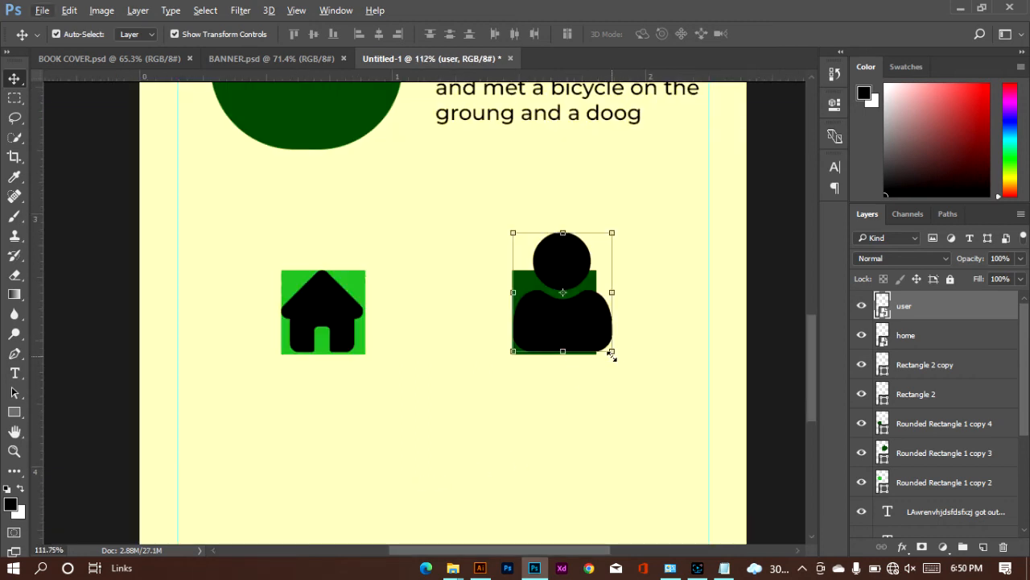
{"action": "left_click_drag", "start_coordinate": [612, 354], "coordinate": [591, 345]}
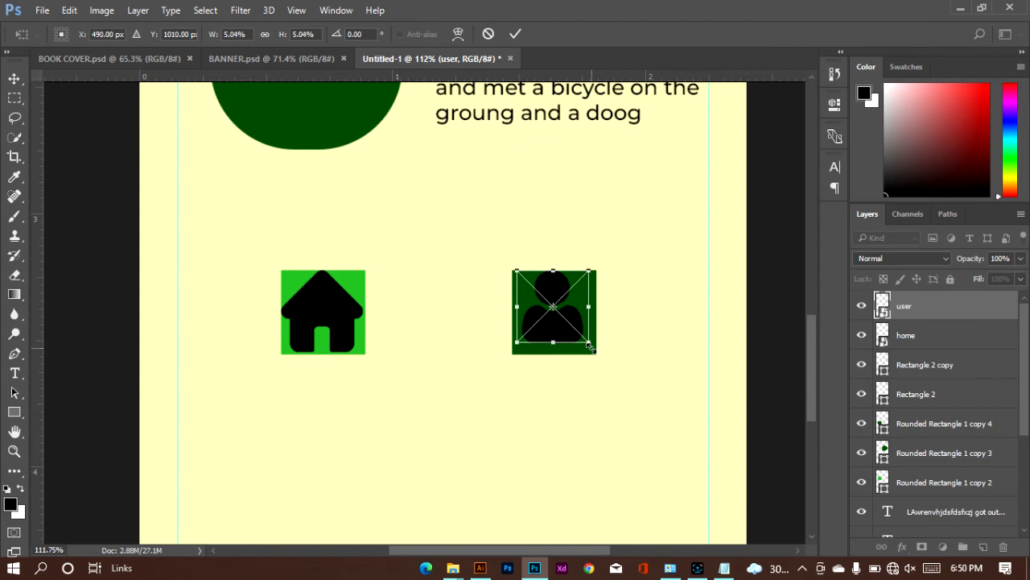
{"action": "key", "text": "Down"}
{"action": "key", "text": "Down"}
{"action": "key", "text": "Down"}
{"action": "key", "text": "Down"}
{"action": "key", "text": "Down"}
{"action": "key", "text": "Down"}
{"action": "key", "text": "Right"}
{"action": "key", "text": "Right"}
{"action": "key", "text": "Right"}
{"action": "key", "text": "Right"}
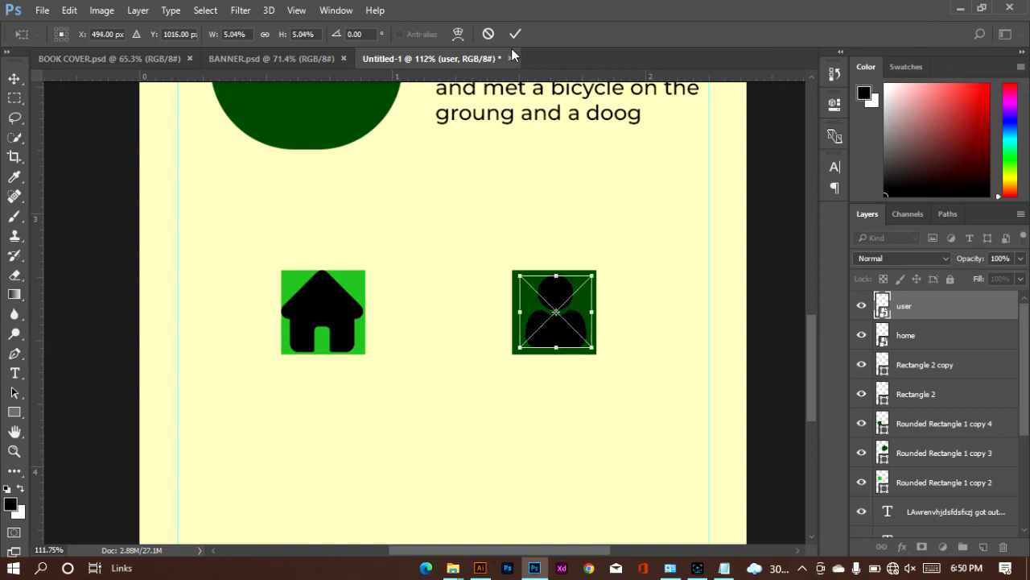
{"action": "left_click", "coordinate": [516, 33]}
Step: Scale the home icon to 4.03% and center it in the medium green square at X 220 px, Y 1018 px
{"action": "left_click", "coordinate": [343, 322]}
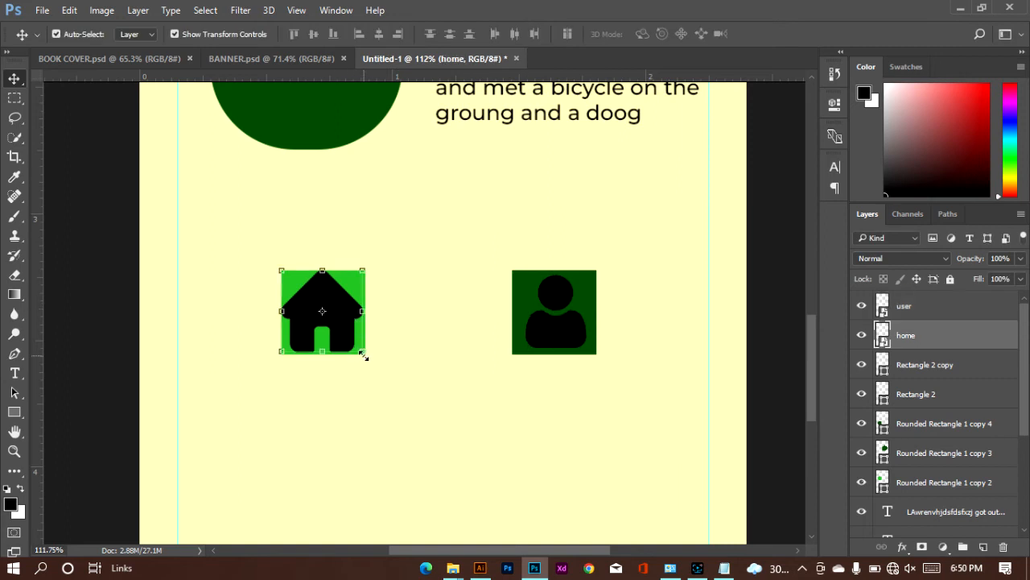
{"action": "left_click_drag", "start_coordinate": [363, 351], "coordinate": [354, 345]}
{"action": "key", "text": "Right"}
{"action": "key", "text": "Right"}
{"action": "key", "text": "Right"}
{"action": "key", "text": "Right"}
{"action": "key", "text": "Right"}
{"action": "key", "text": "Right"}
{"action": "key", "text": "Right"}
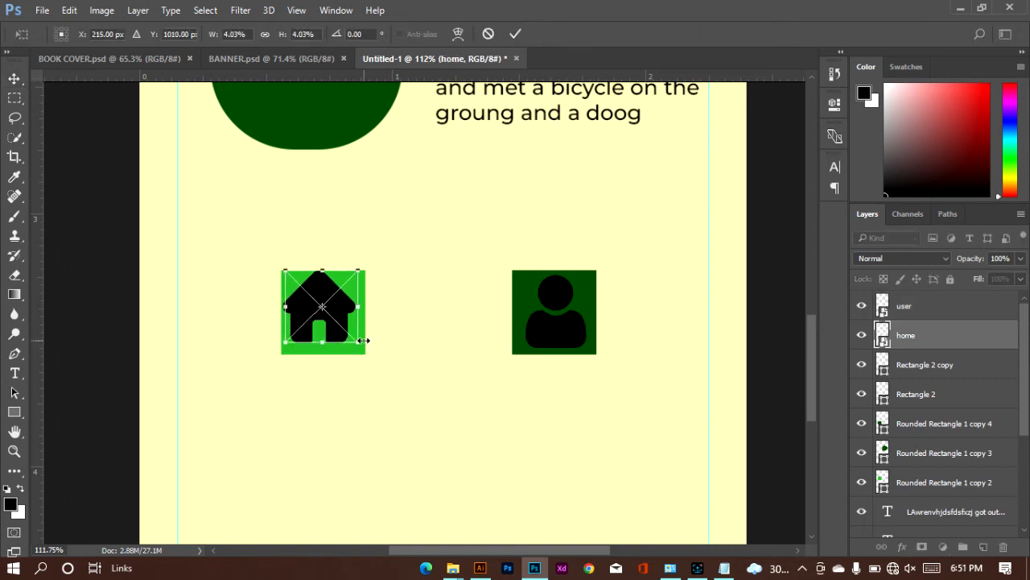
{"action": "key", "text": "Right"}
{"action": "key", "text": "Right"}
{"action": "key", "text": "Down"}
{"action": "key", "text": "Down"}
{"action": "key", "text": "Down"}
{"action": "key", "text": "Down"}
{"action": "key", "text": "Down"}
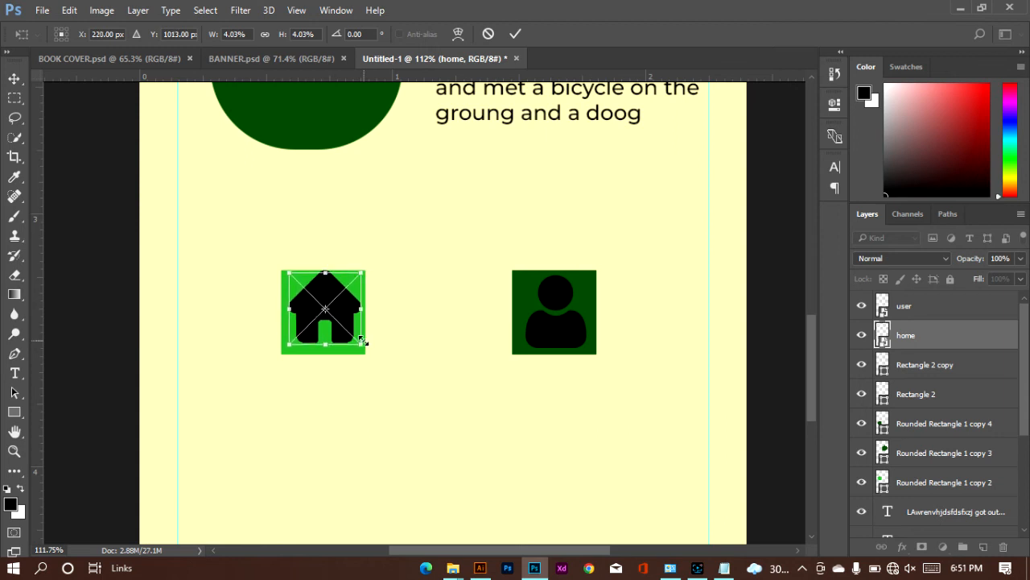
{"action": "key", "text": "Down"}
{"action": "key", "text": "Down"}
{"action": "key", "text": "Down"}
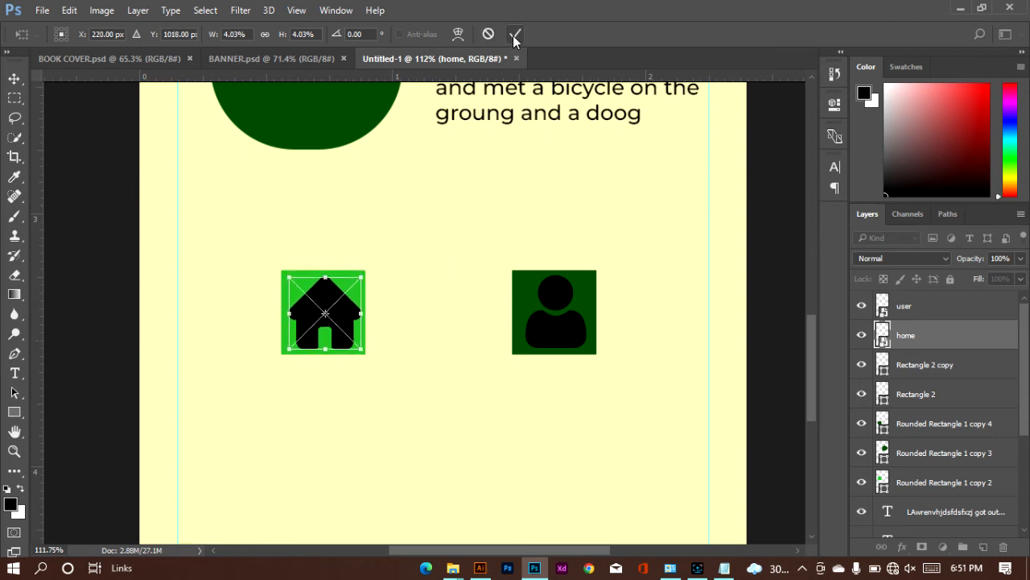
{"action": "left_click", "coordinate": [514, 33]}
{"action": "left_click", "coordinate": [659, 314]}
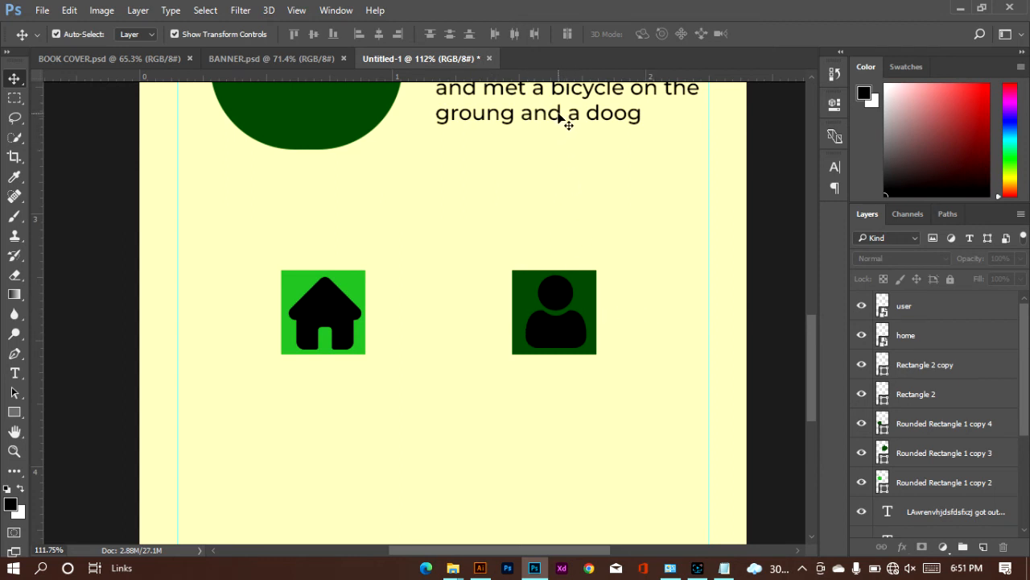
Step: Duplicate the headline's body text below the home square and narrow the copy's text box to about two thirds of its width
{"action": "left_click_drag", "start_coordinate": [561, 115], "coordinate": [331, 458]}
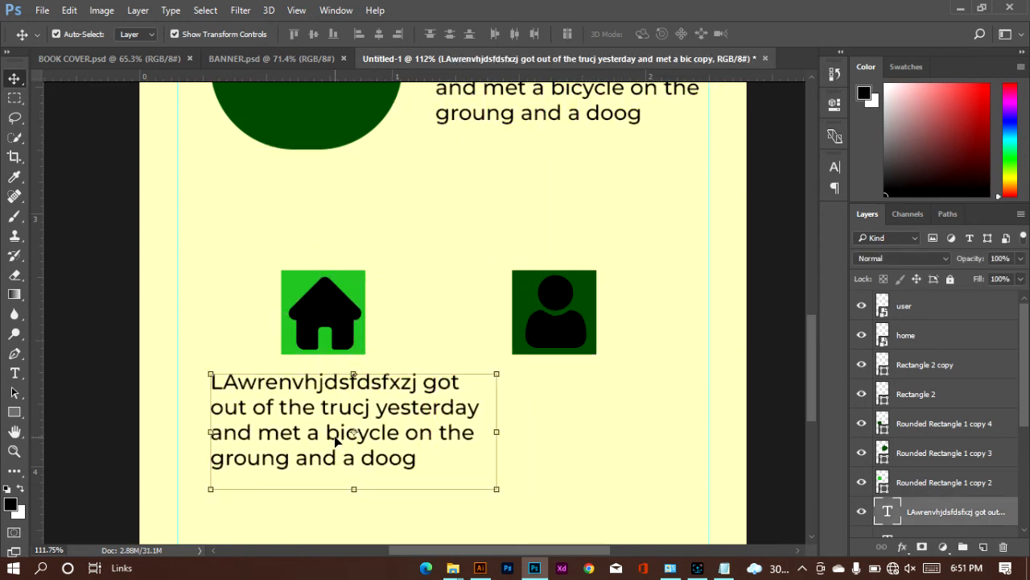
{"action": "key", "text": "y"}
{"action": "key", "text": "t"}
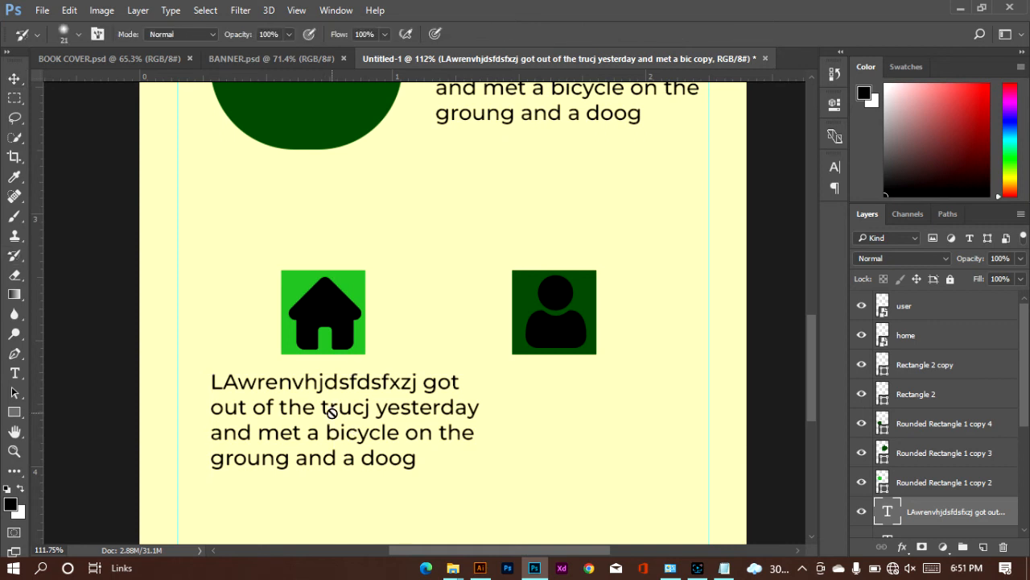
{"action": "left_click", "coordinate": [321, 408]}
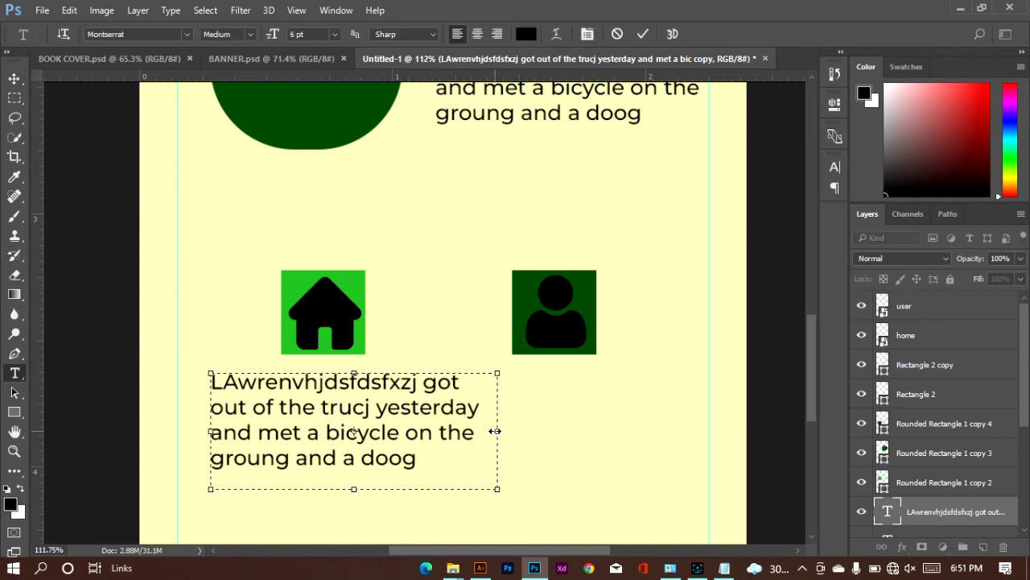
{"action": "left_click_drag", "start_coordinate": [496, 431], "coordinate": [394, 432]}
{"action": "left_click_drag", "start_coordinate": [392, 432], "coordinate": [392, 432]}
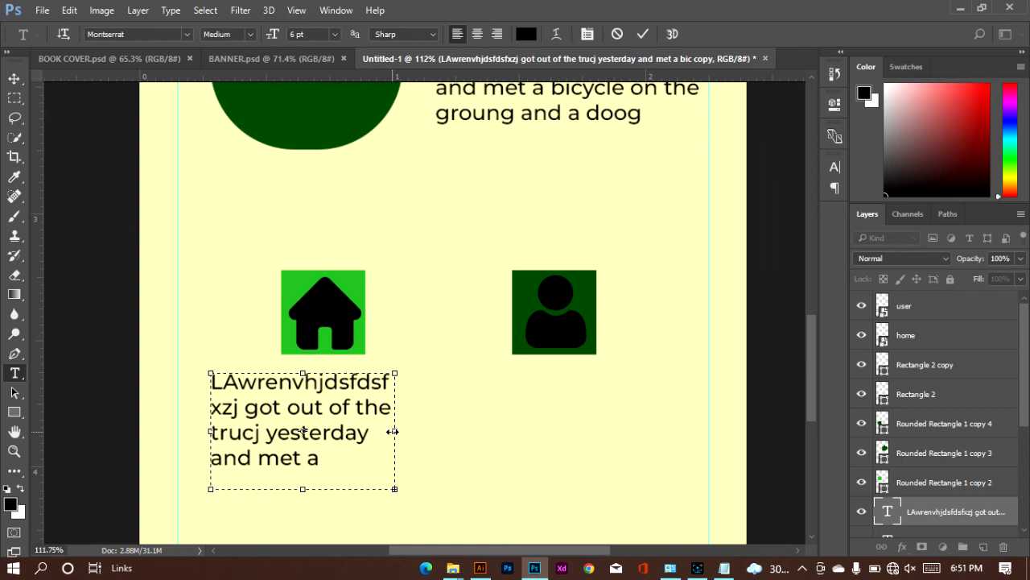
Step: Center-align all the text in the paragraph below the home square
{"action": "key", "text": "ctrl+a"}
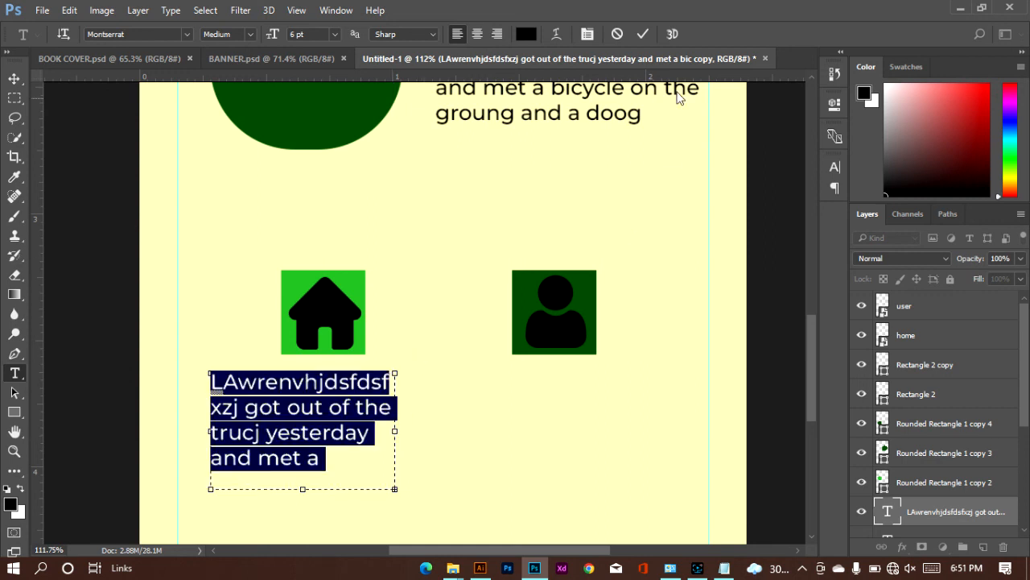
{"action": "left_click", "coordinate": [479, 36]}
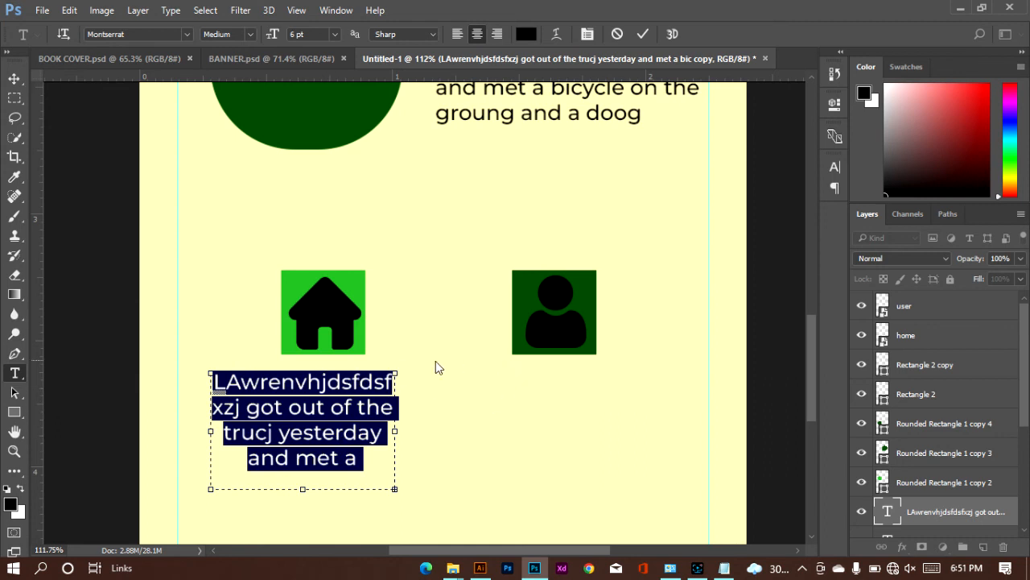
{"action": "left_click", "coordinate": [641, 35]}
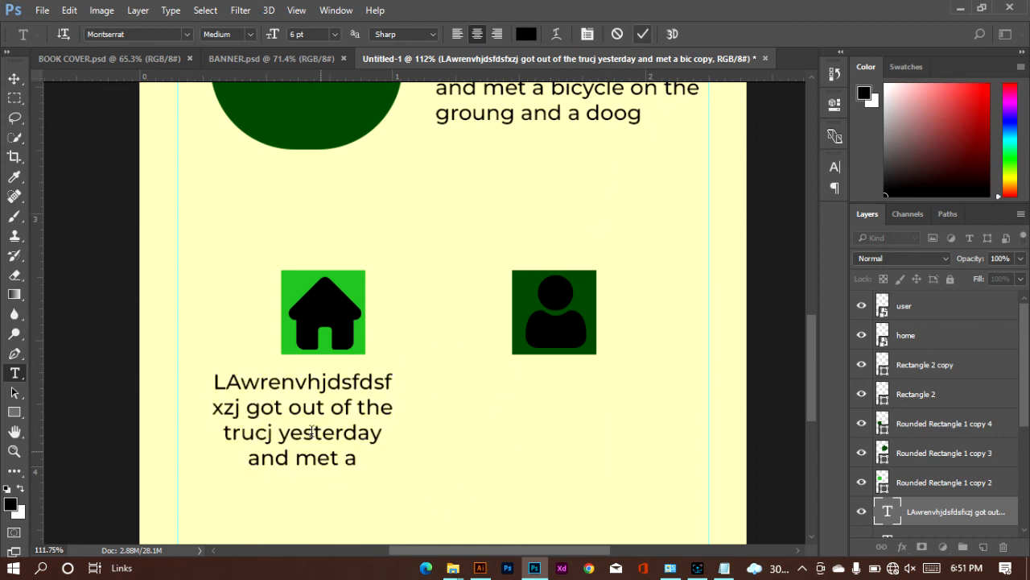
Step: Duplicate the centered paragraph beneath the user square and shift the original so it sits closer under the home square
{"action": "key", "text": "v"}
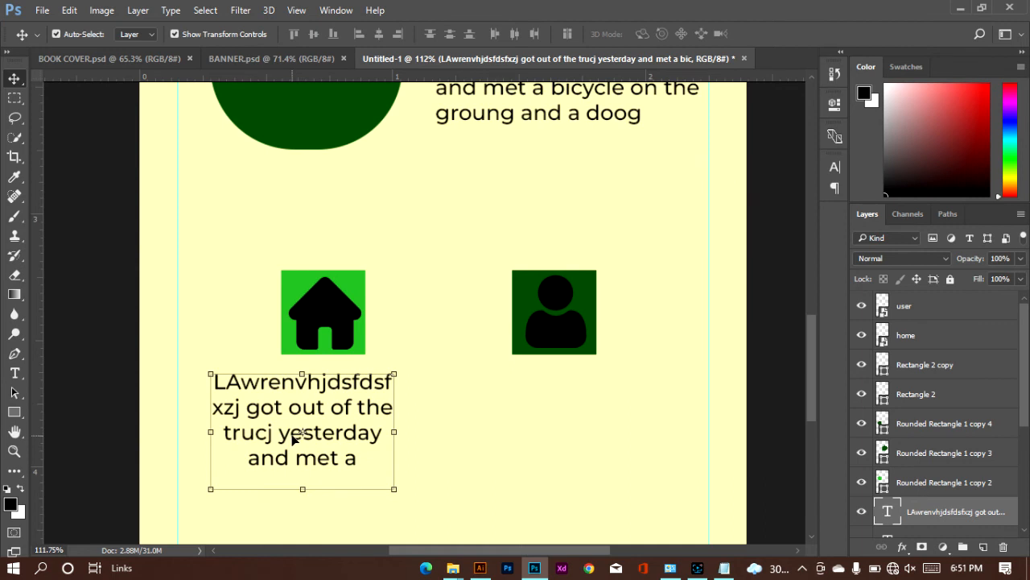
{"action": "left_click_drag", "start_coordinate": [294, 435], "coordinate": [547, 435]}
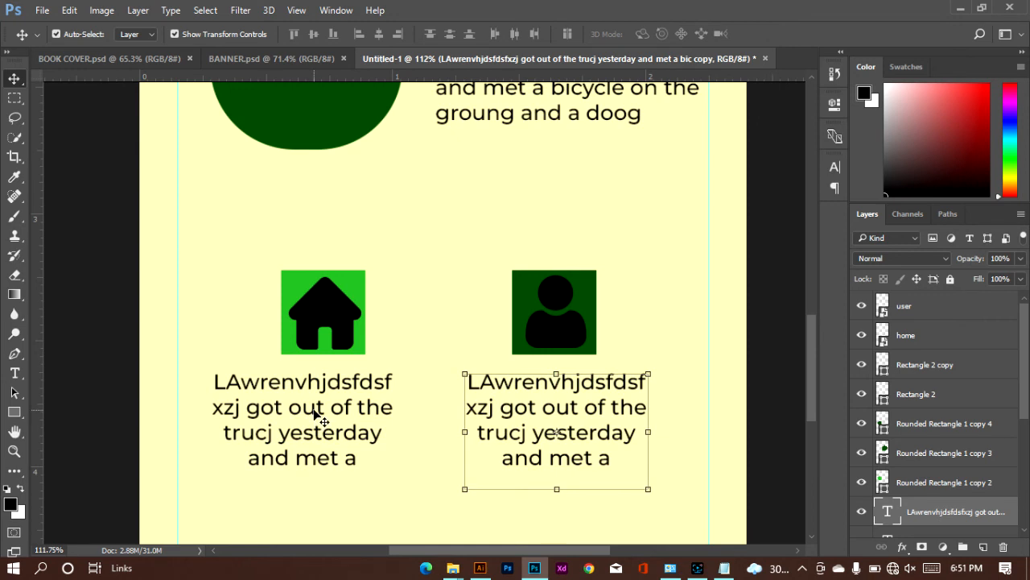
{"action": "left_click_drag", "start_coordinate": [314, 413], "coordinate": [331, 412]}
{"action": "left_click", "coordinate": [648, 407]}
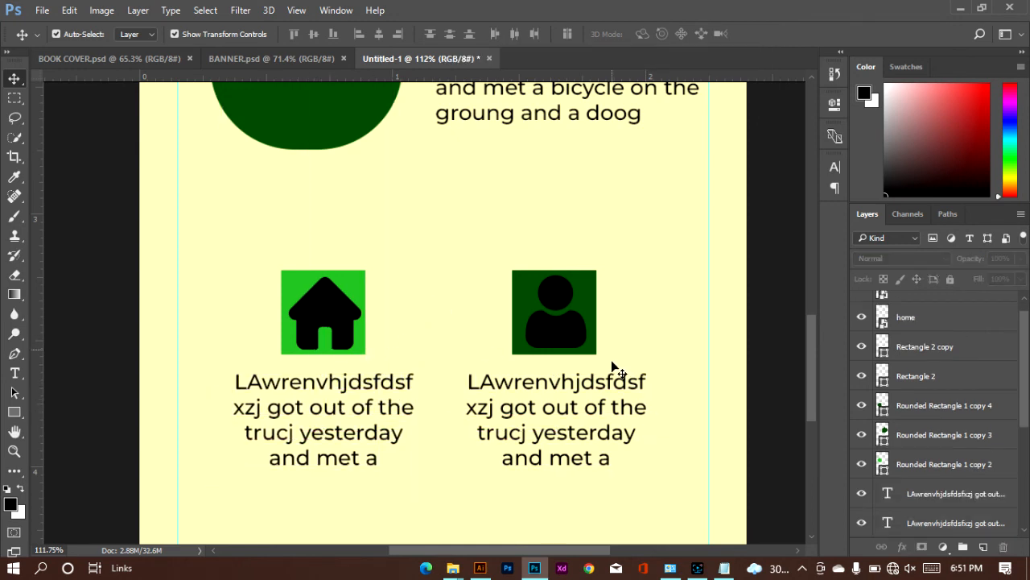
Step: Draw a rectangle of 754 x 72 px from the canvas's left edge, just above the bottom guide
{"action": "scroll", "coordinate": [612, 361], "scroll_direction": "down", "scroll_amount": 5}
{"action": "left_click", "coordinate": [15, 412]}
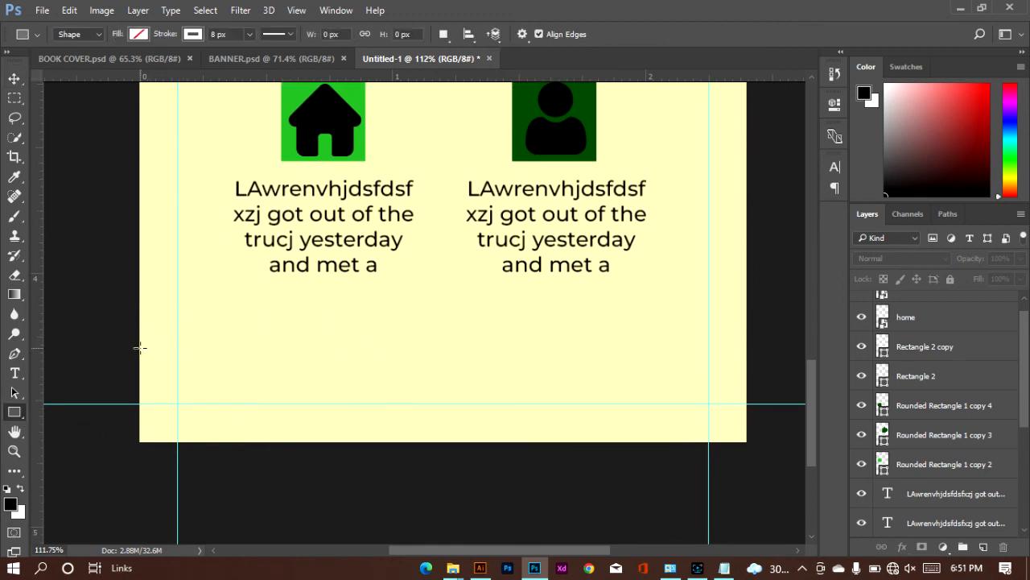
{"action": "left_click_drag", "start_coordinate": [138, 347], "coordinate": [456, 376]}
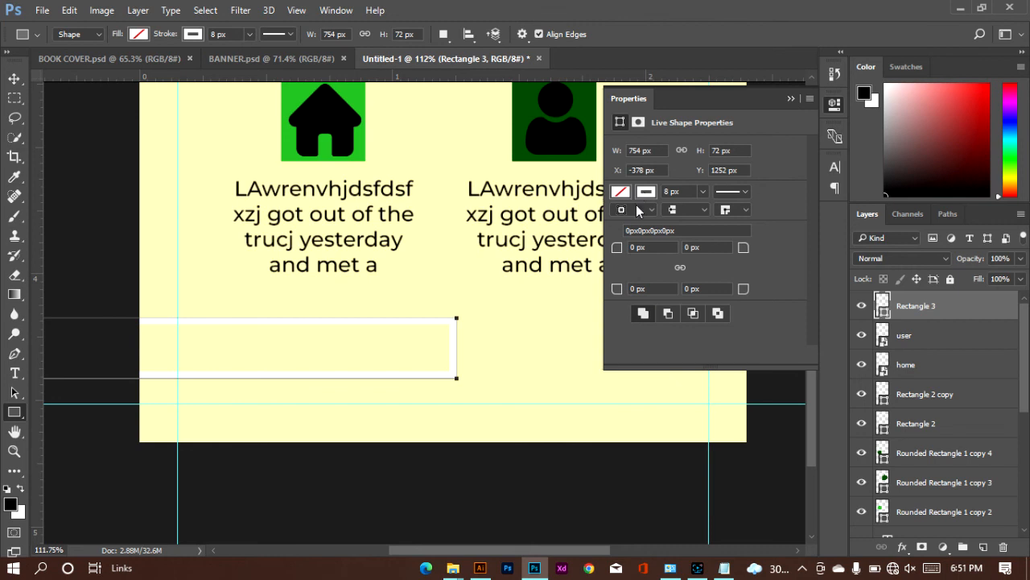
Step: Remove the new rectangle's stroke and fill it with the recently used dark green
{"action": "left_click", "coordinate": [646, 197]}
{"action": "left_click", "coordinate": [631, 219]}
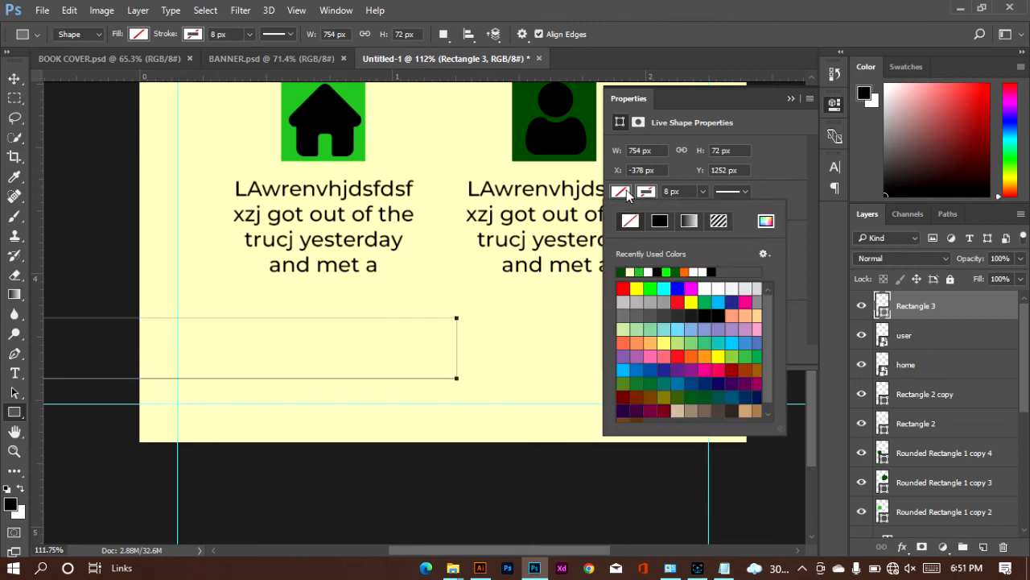
{"action": "left_click", "coordinate": [627, 195]}
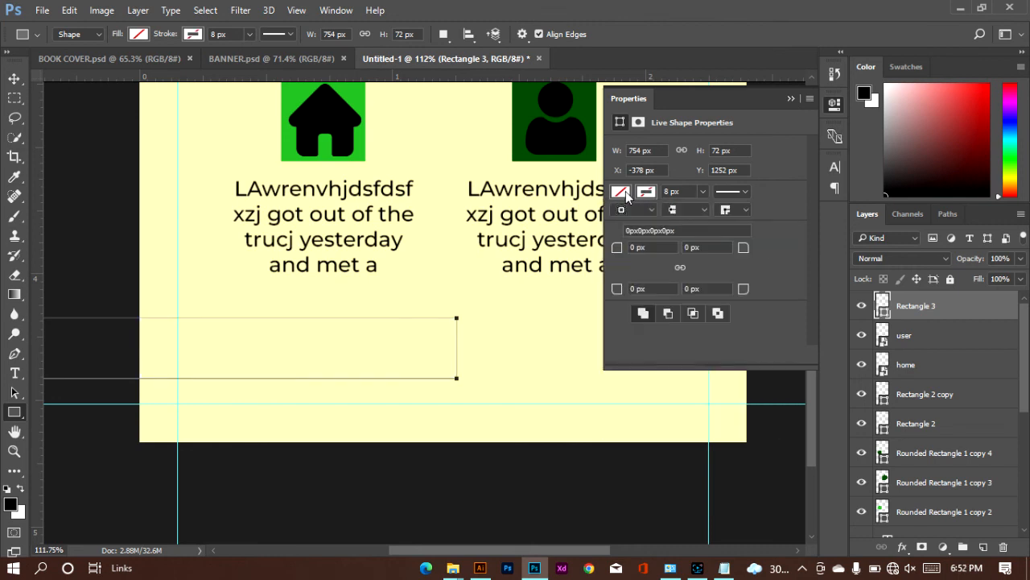
{"action": "left_click", "coordinate": [628, 194]}
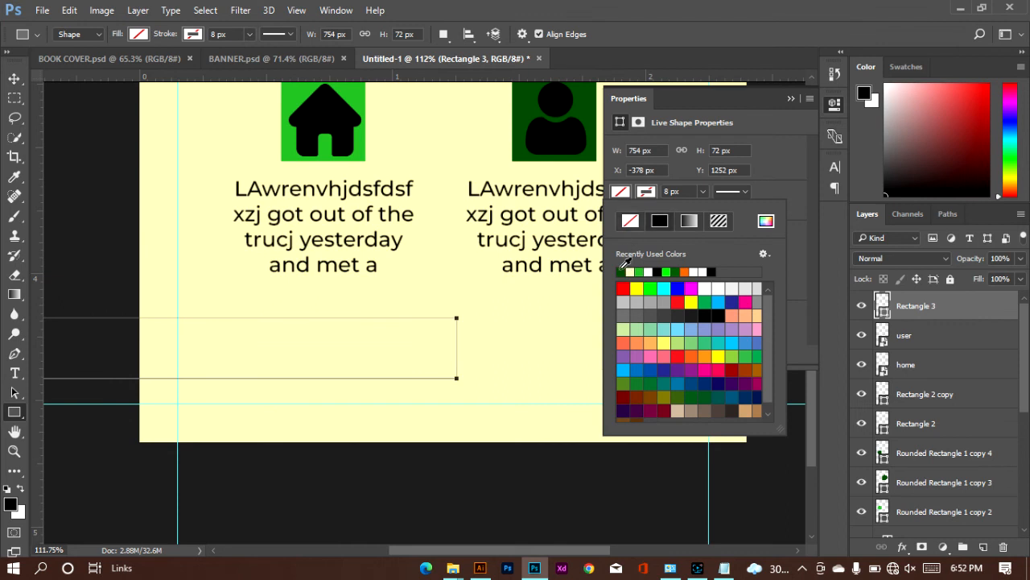
{"action": "left_click", "coordinate": [621, 271]}
{"action": "left_click", "coordinate": [788, 99]}
{"action": "left_click", "coordinate": [790, 99]}
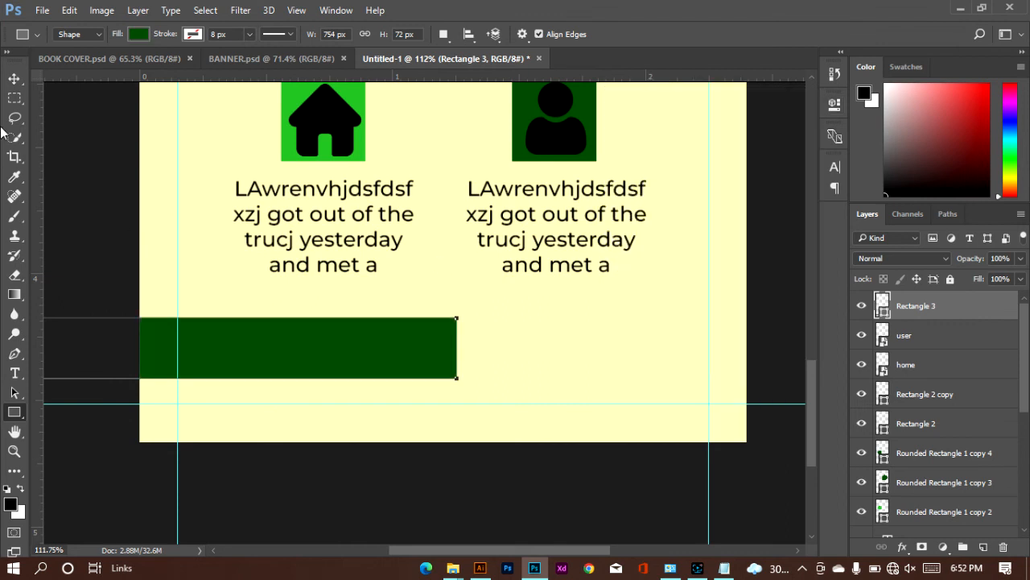
Step: Center the dark green bar across the canvas on the bottom guide and reduce its height to 81.94% from the upper edge
{"action": "left_click", "coordinate": [21, 80]}
{"action": "left_click_drag", "start_coordinate": [306, 357], "coordinate": [577, 368]}
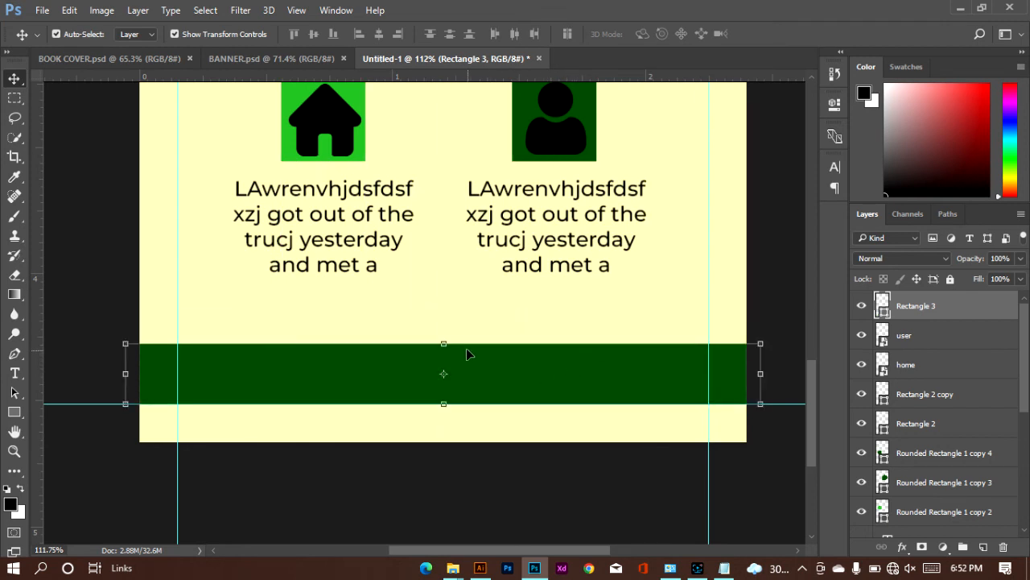
{"action": "left_click_drag", "start_coordinate": [444, 346], "coordinate": [444, 355]}
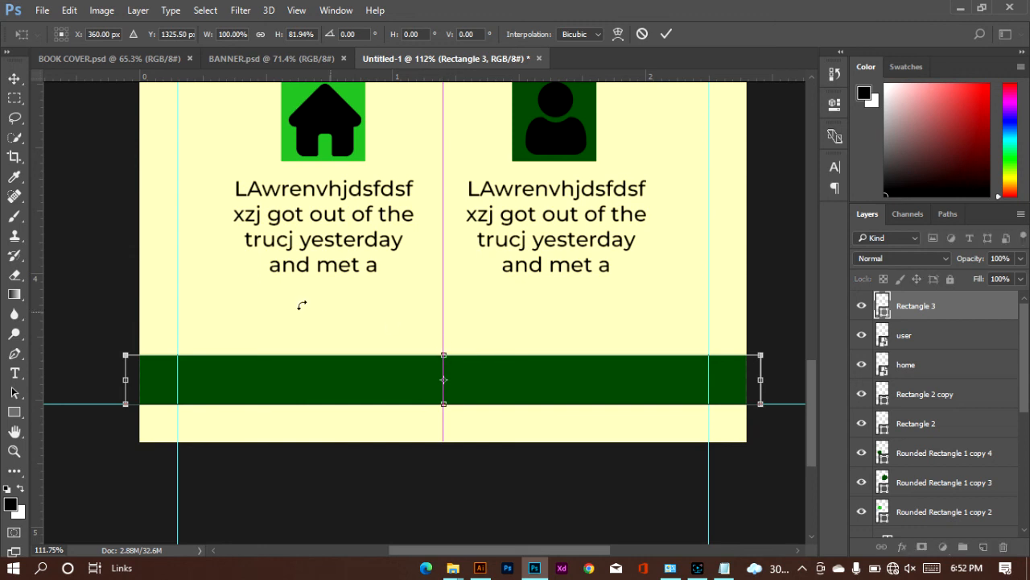
{"action": "left_click", "coordinate": [667, 34]}
Step: Select the large dark green teardrop and place the close-up-smiley-woman-wearing-sunglasses photo from the Downloads folder above it
{"action": "scroll", "coordinate": [506, 349], "scroll_direction": "up", "scroll_amount": 3}
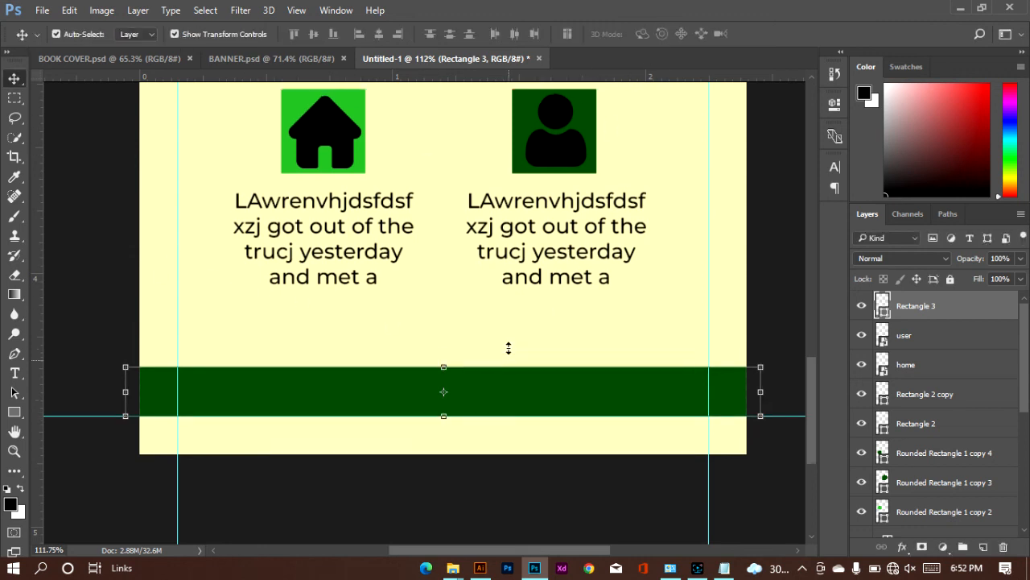
{"action": "scroll", "coordinate": [508, 348], "scroll_direction": "up", "scroll_amount": 10}
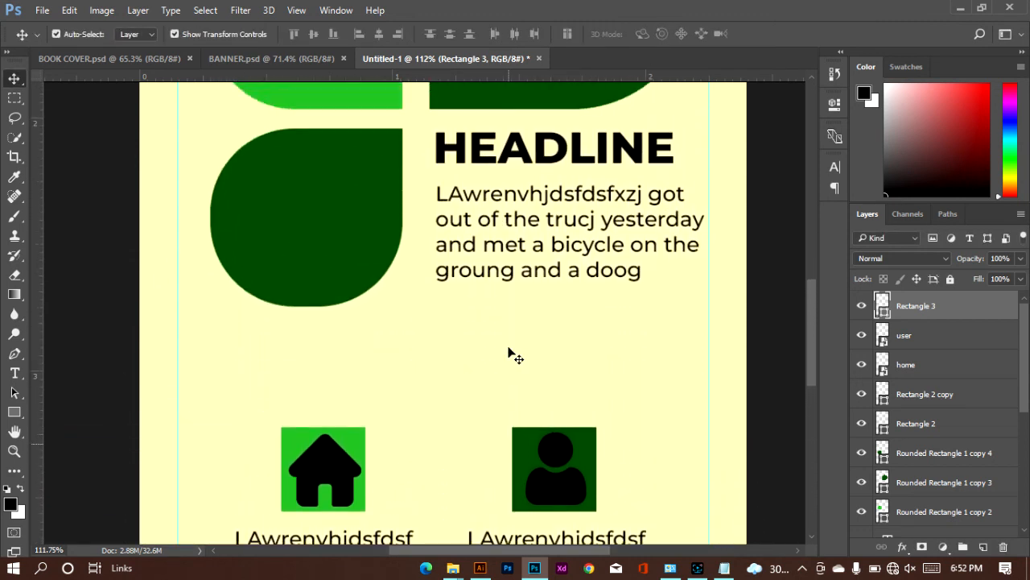
{"action": "scroll", "coordinate": [509, 352], "scroll_direction": "up", "scroll_amount": 3}
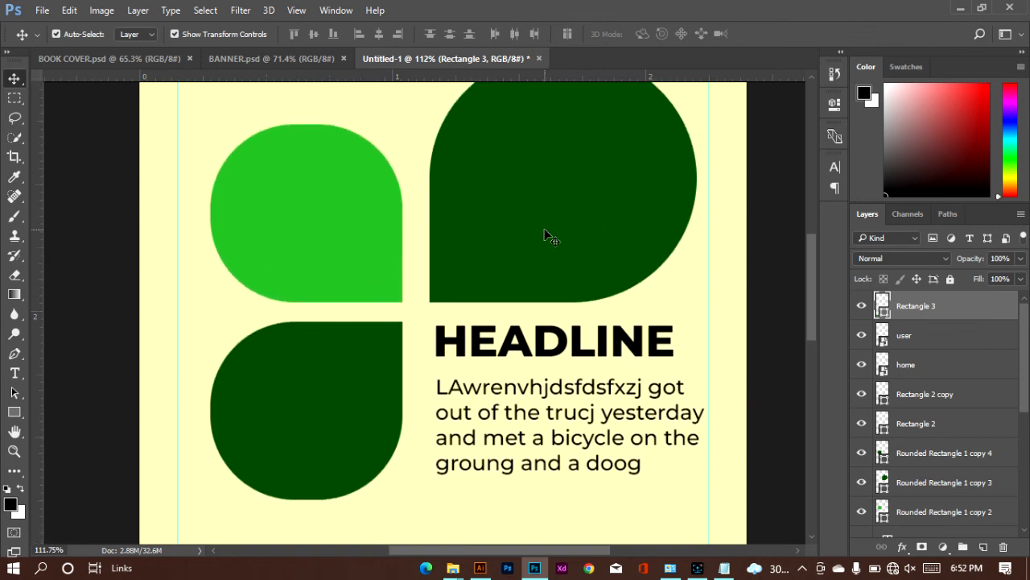
{"action": "left_click", "coordinate": [540, 252]}
{"action": "scroll", "coordinate": [540, 252], "scroll_direction": "up", "scroll_amount": 2}
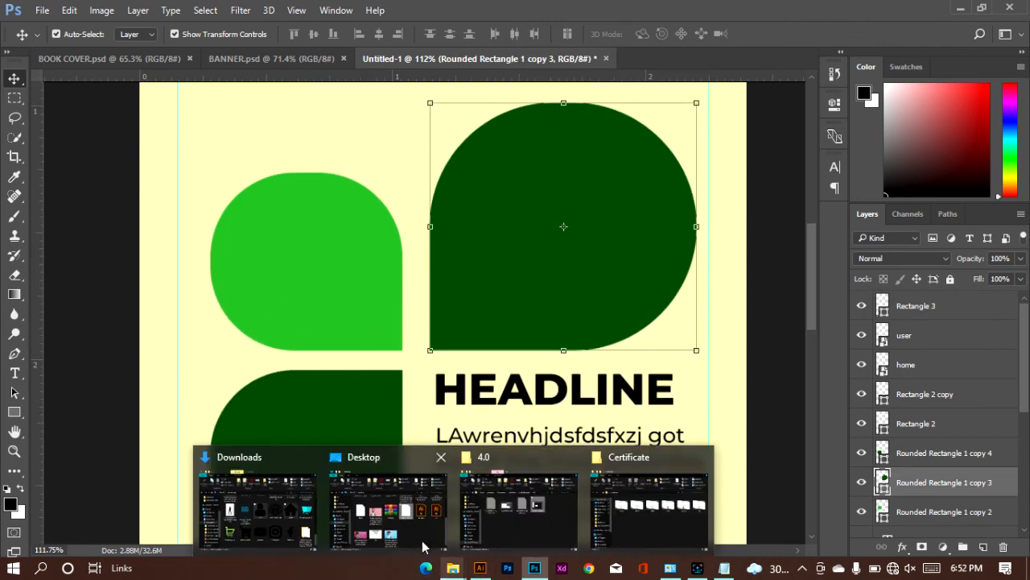
{"action": "key", "text": "alt+Tab"}
{"action": "scroll", "coordinate": [857, 409], "scroll_direction": "up", "scroll_amount": 3}
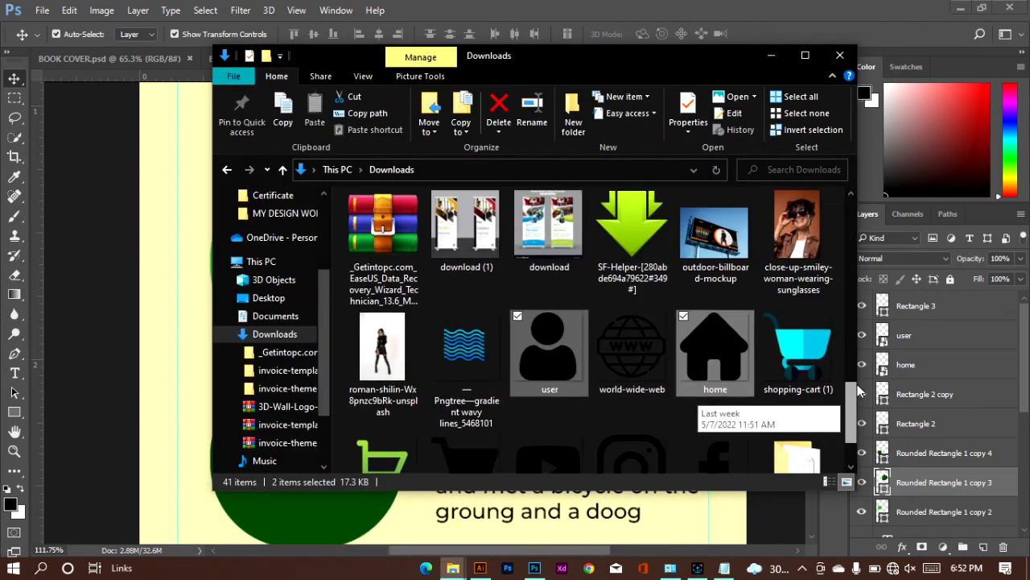
{"action": "left_click", "coordinate": [797, 274]}
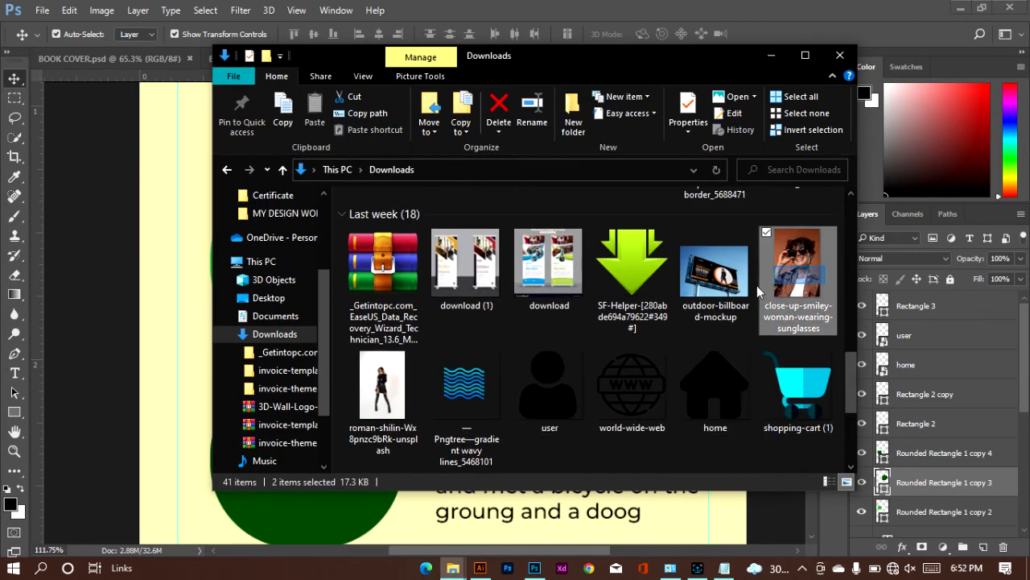
{"action": "left_click_drag", "start_coordinate": [797, 277], "coordinate": [215, 300]}
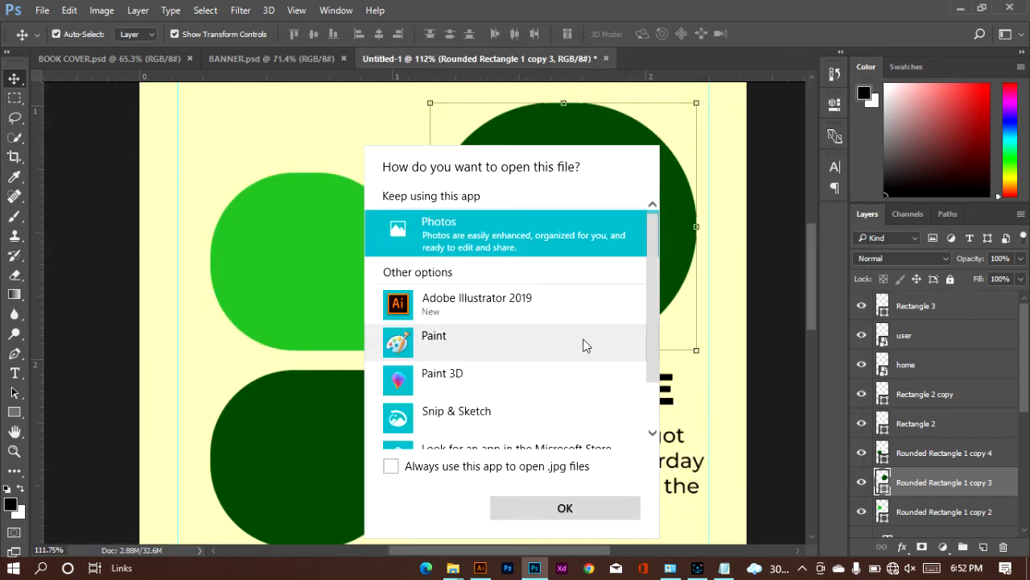
{"action": "left_click", "coordinate": [215, 354]}
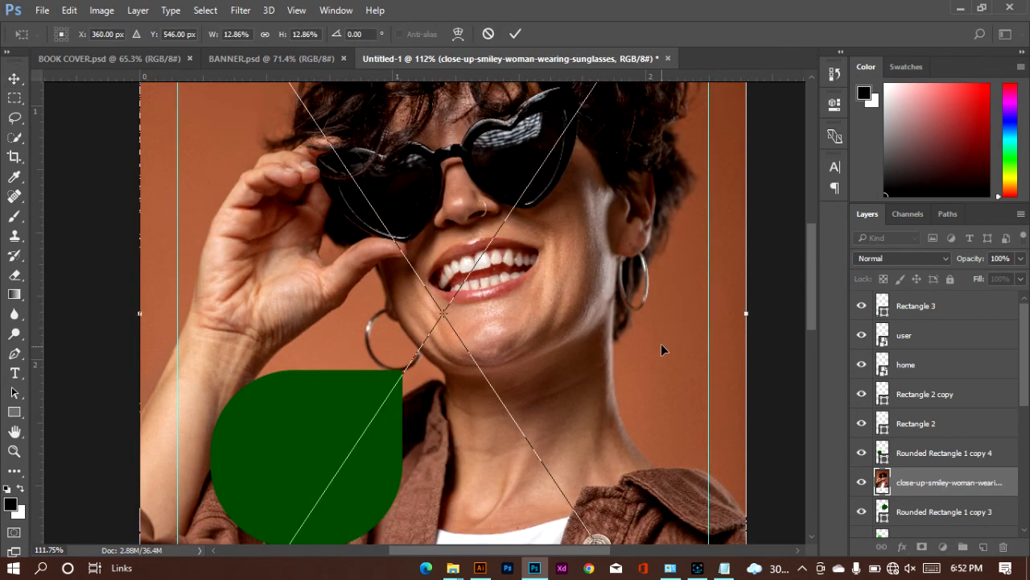
Step: Scale the placed woman photo down to about 5.4% and position it over the large dark green teardrop
{"action": "scroll", "coordinate": [660, 343], "scroll_direction": "down", "scroll_amount": 3}
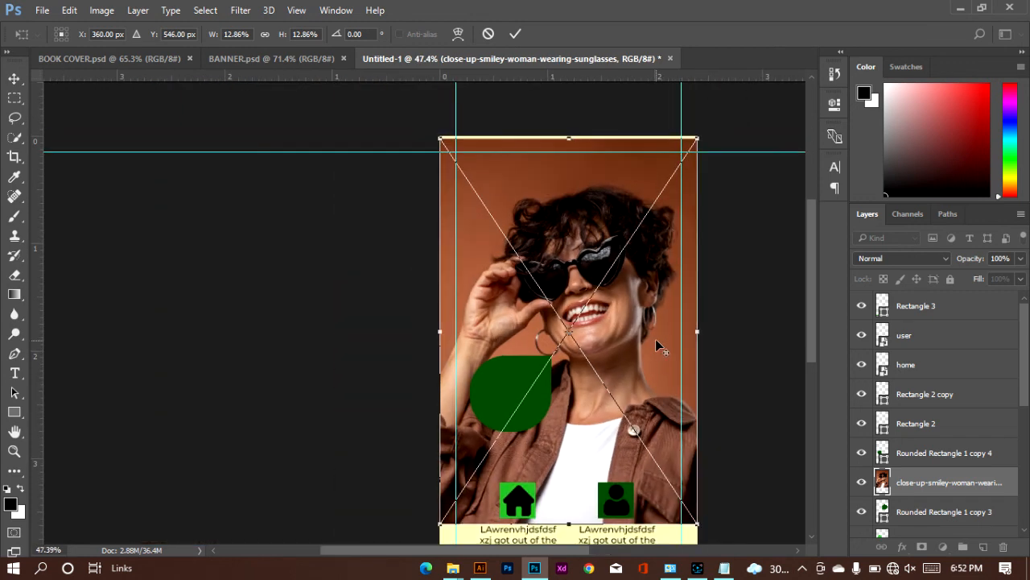
{"action": "scroll", "coordinate": [656, 346], "scroll_direction": "down", "scroll_amount": 1}
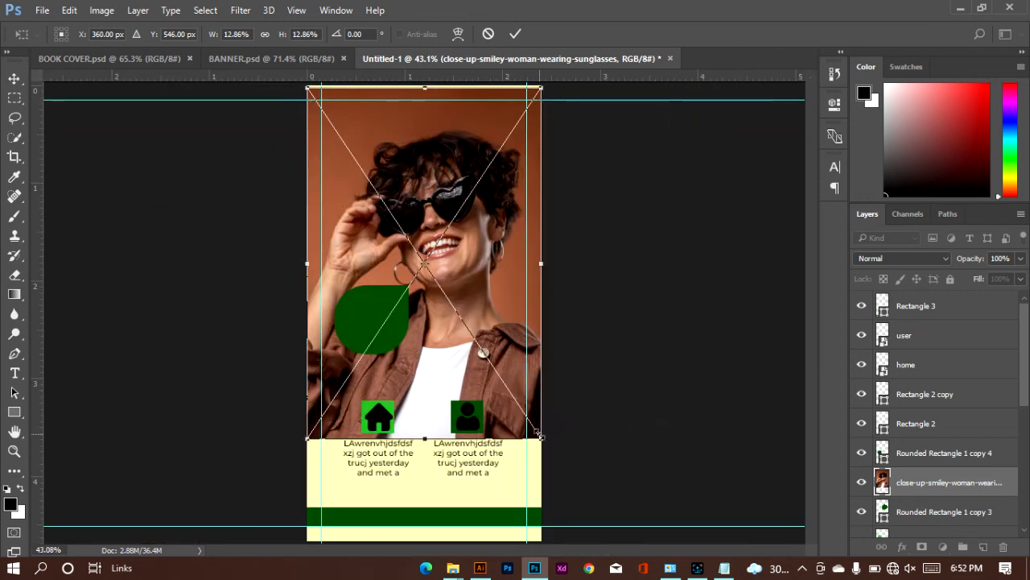
{"action": "left_click_drag", "start_coordinate": [540, 439], "coordinate": [409, 222]}
{"action": "left_click_drag", "start_coordinate": [372, 194], "coordinate": [485, 275]}
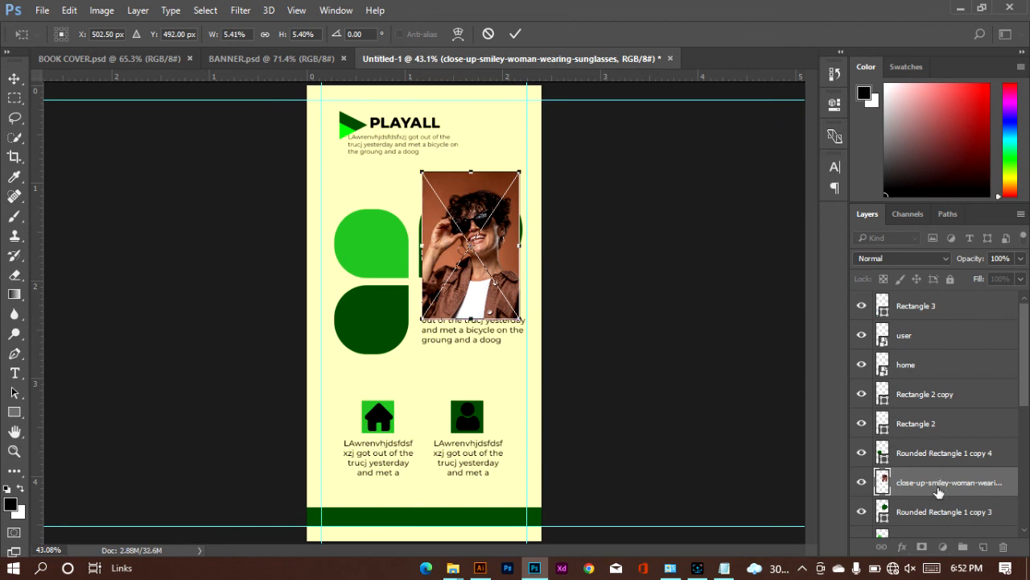
{"action": "left_click", "coordinate": [515, 33]}
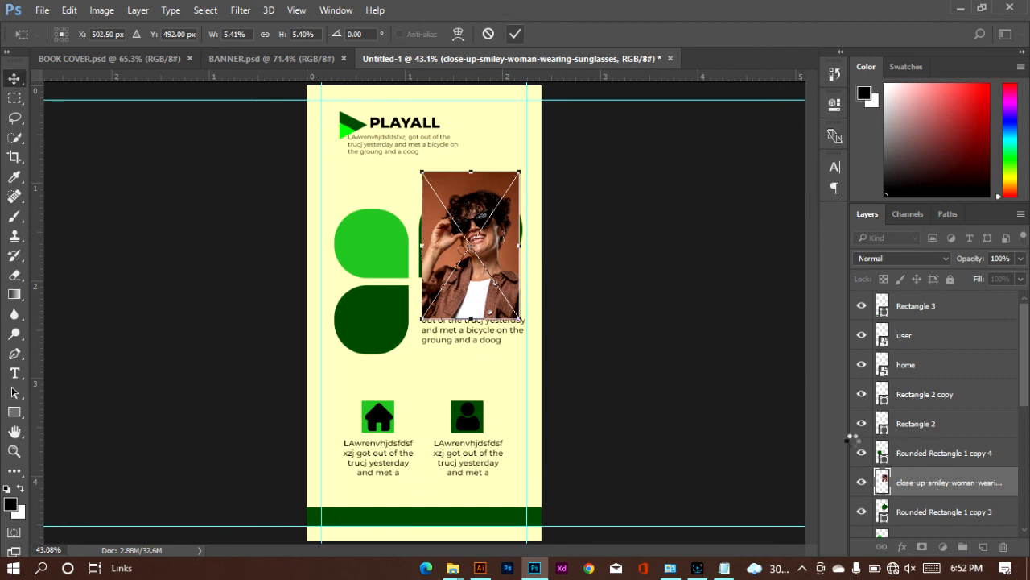
Step: Shift the photo upward, clip it to the large teardrop, and enlarge and reposition it so it fills the shape
{"action": "left_click_drag", "start_coordinate": [463, 250], "coordinate": [454, 228]}
{"action": "left_click", "coordinate": [476, 261]}
{"action": "left_click", "coordinate": [374, 233]}
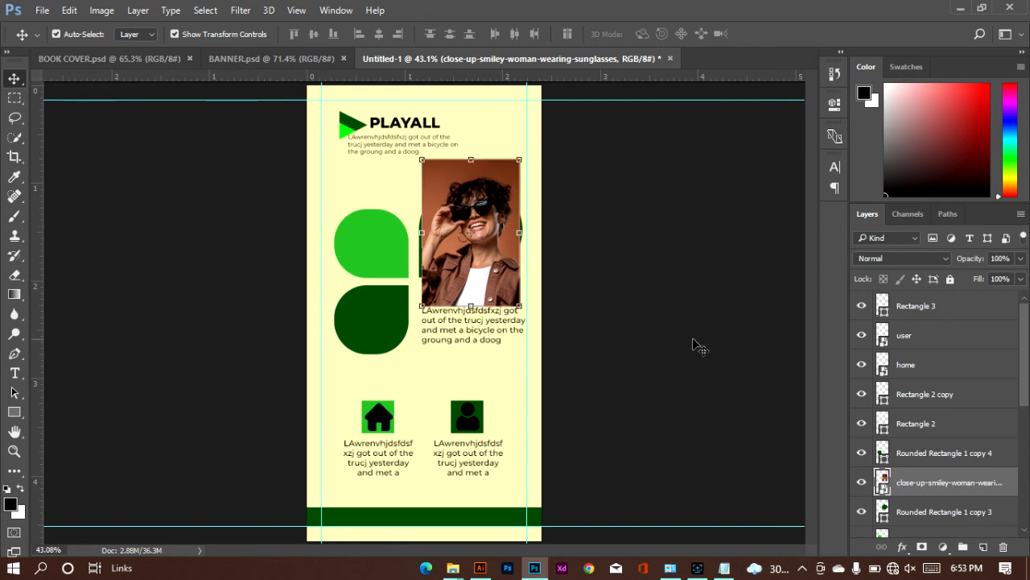
{"action": "key", "text": "ctrl"}
{"action": "left_click", "coordinate": [919, 467], "text": "alt"}
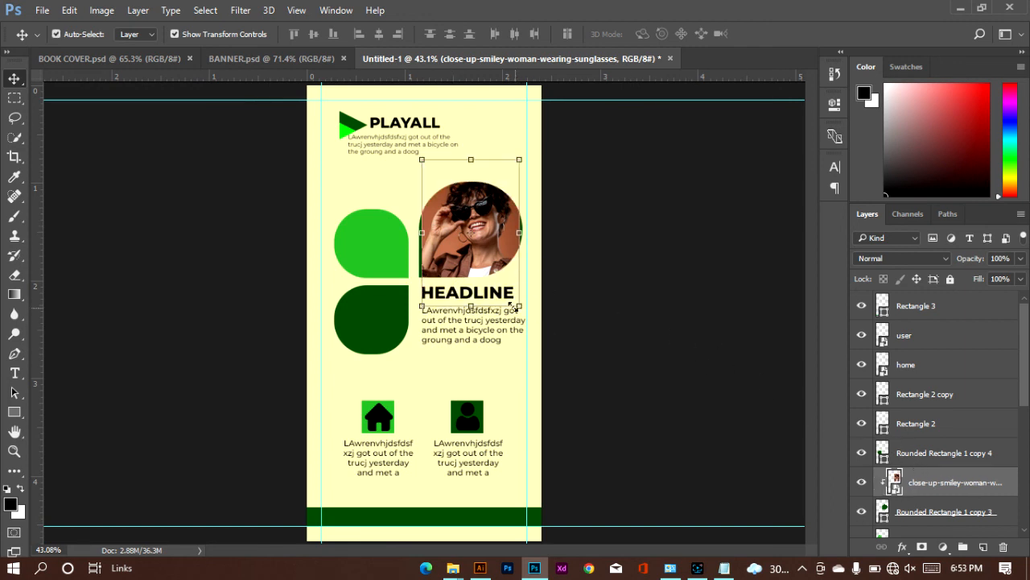
{"action": "left_click_drag", "start_coordinate": [520, 307], "coordinate": [530, 320]}
{"action": "mouse_move", "coordinate": [485, 256]}
{"action": "left_mouse_down"}
{"action": "mouse_move", "coordinate": [475, 268]}
{"action": "mouse_move", "coordinate": [487, 274]}
{"action": "left_mouse_up"}
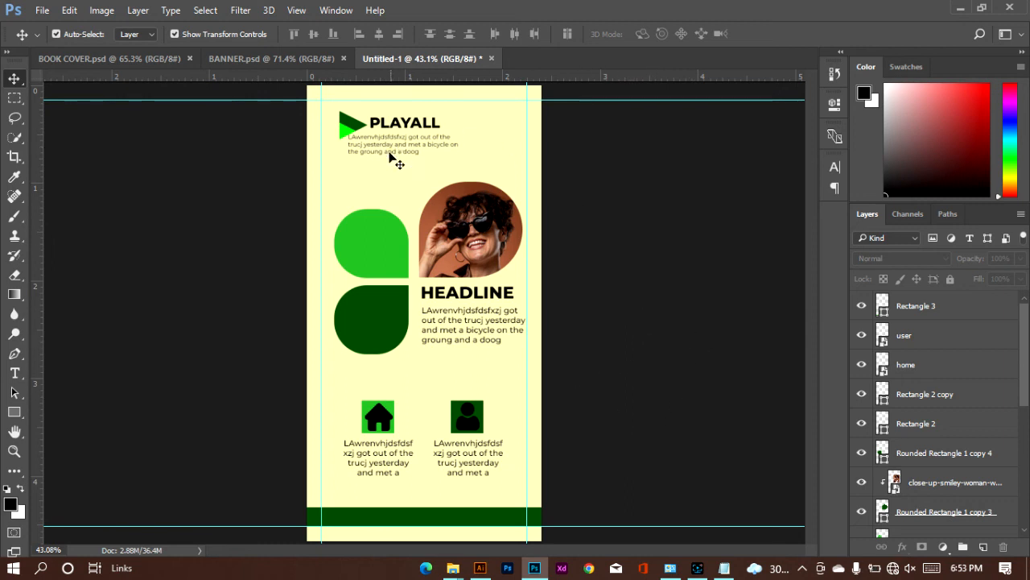
Step: Duplicate the light green teardrop into the canvas's upper-left corner, partly off the edge, and rotate the copy 178.20°
{"action": "left_click", "coordinate": [383, 243]}
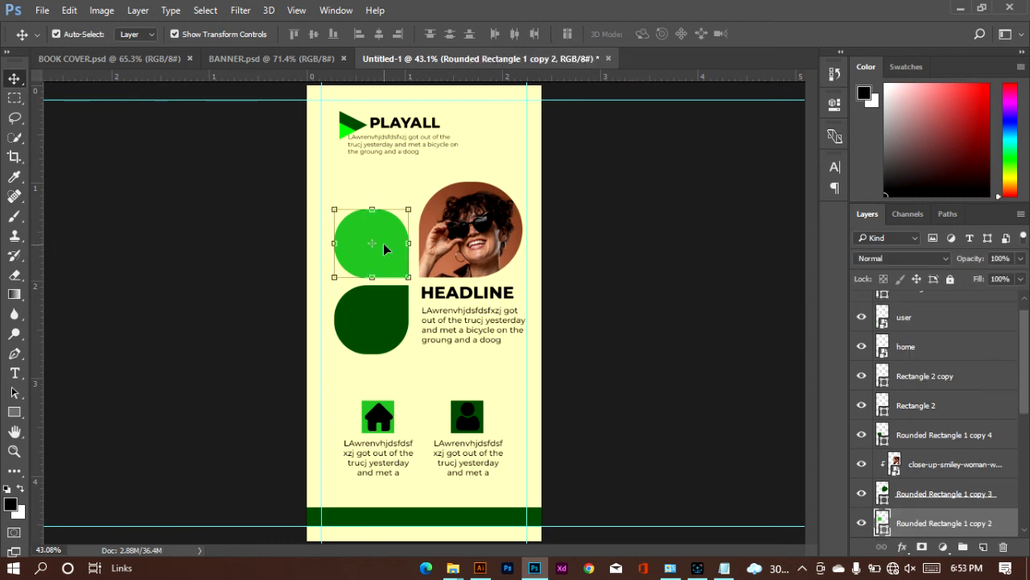
{"action": "left_click_drag", "start_coordinate": [384, 244], "coordinate": [300, 103]}
{"action": "key", "text": "ctrl+t"}
{"action": "left_click_drag", "start_coordinate": [347, 149], "coordinate": [322, 112]}
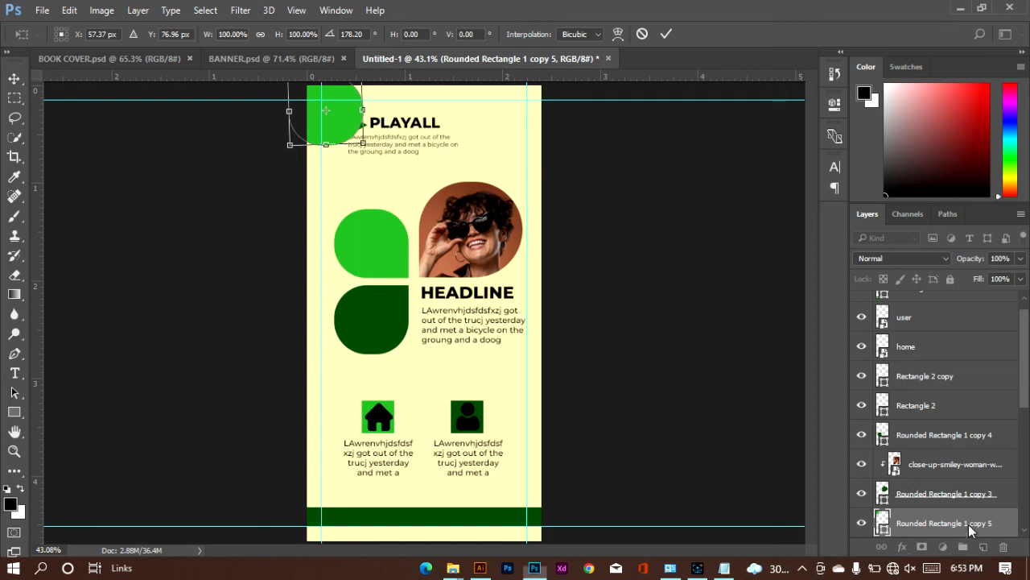
{"action": "left_click", "coordinate": [667, 33]}
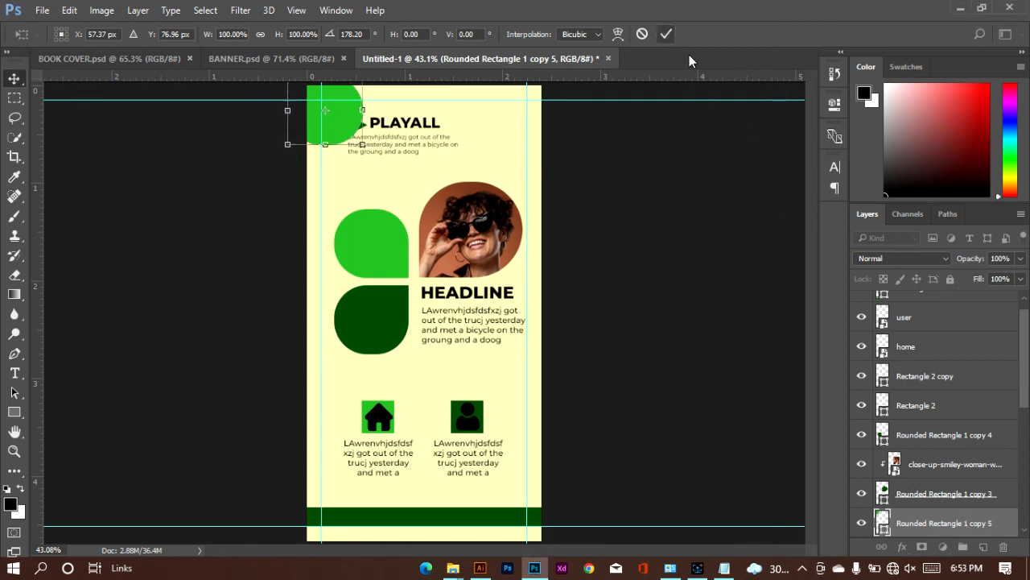
Step: Send the corner teardrop's layer beneath the logo, just above the background rectangle, and lower its opacity to 33%
{"action": "left_click_drag", "start_coordinate": [956, 517], "coordinate": [950, 475]}
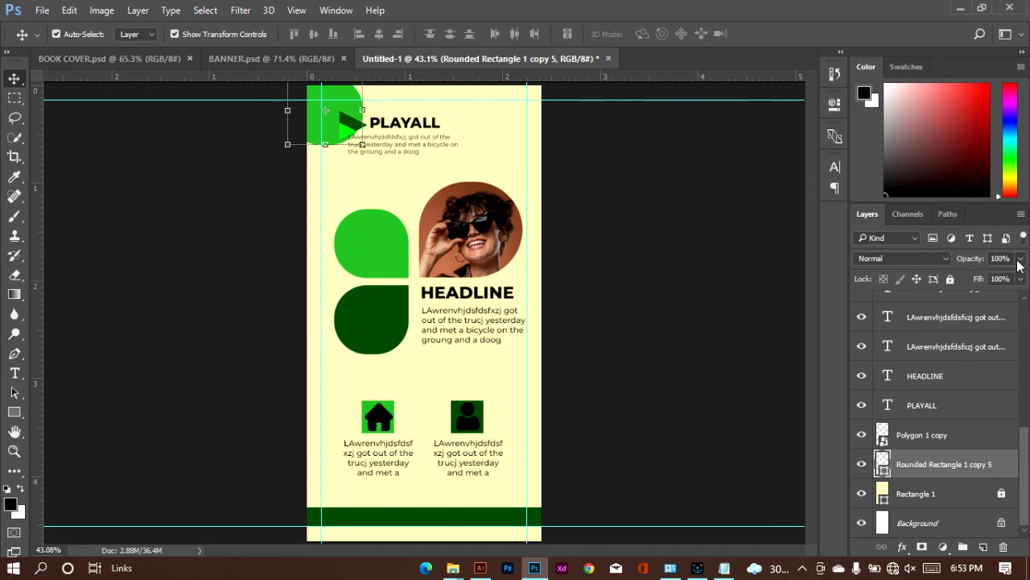
{"action": "left_click", "coordinate": [1019, 259]}
{"action": "left_click_drag", "start_coordinate": [999, 278], "coordinate": [972, 279]}
Step: Duplicate the small dark green teardrop into the canvas's lower-right corner, scaled to about 194.3% and rotated 41.01°, partly off the edge
{"action": "left_click", "coordinate": [357, 324]}
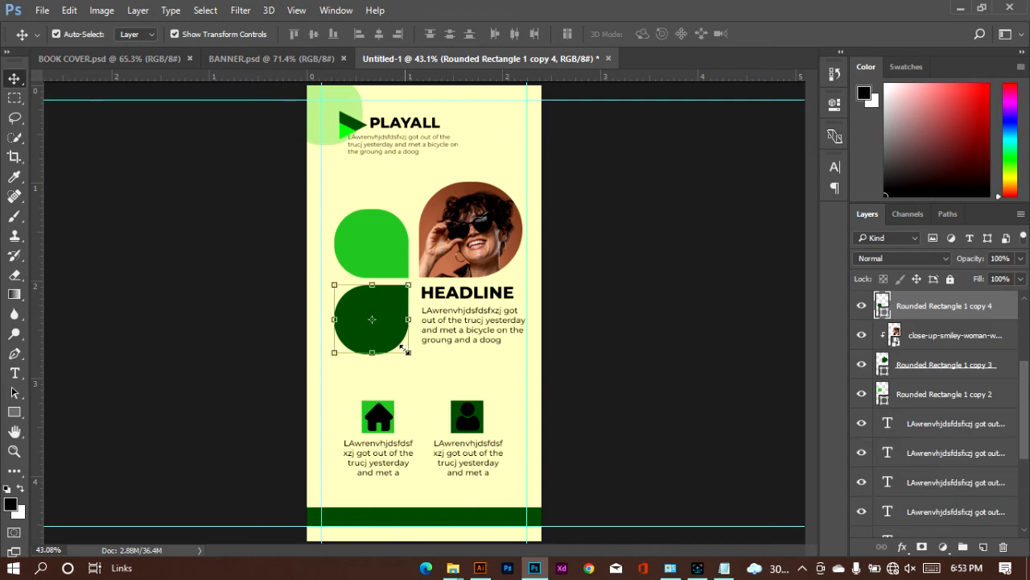
{"action": "left_click_drag", "start_coordinate": [390, 333], "coordinate": [551, 505]}
{"action": "left_click_drag", "start_coordinate": [479, 465], "coordinate": [526, 461]}
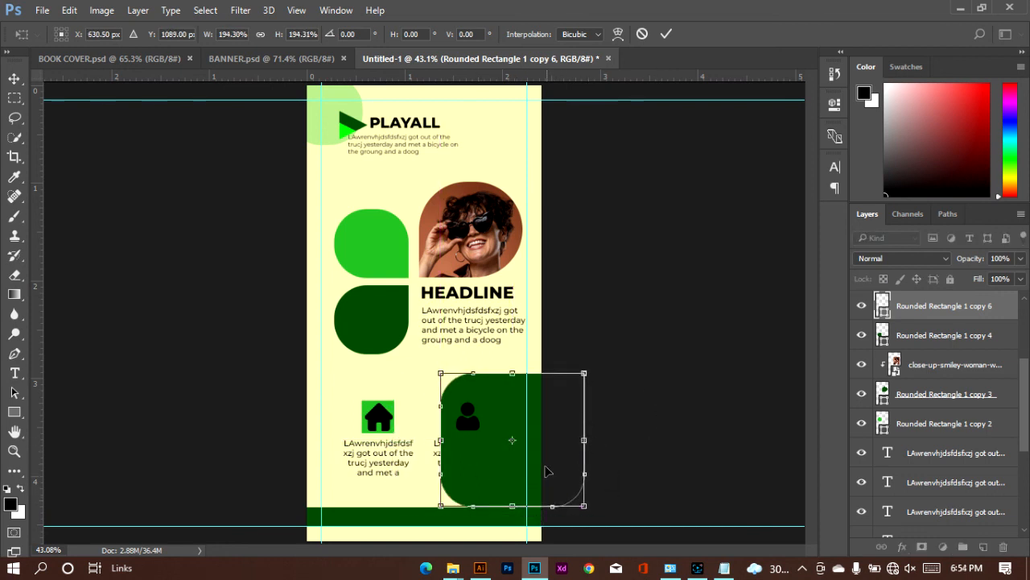
{"action": "left_click_drag", "start_coordinate": [614, 395], "coordinate": [567, 449]}
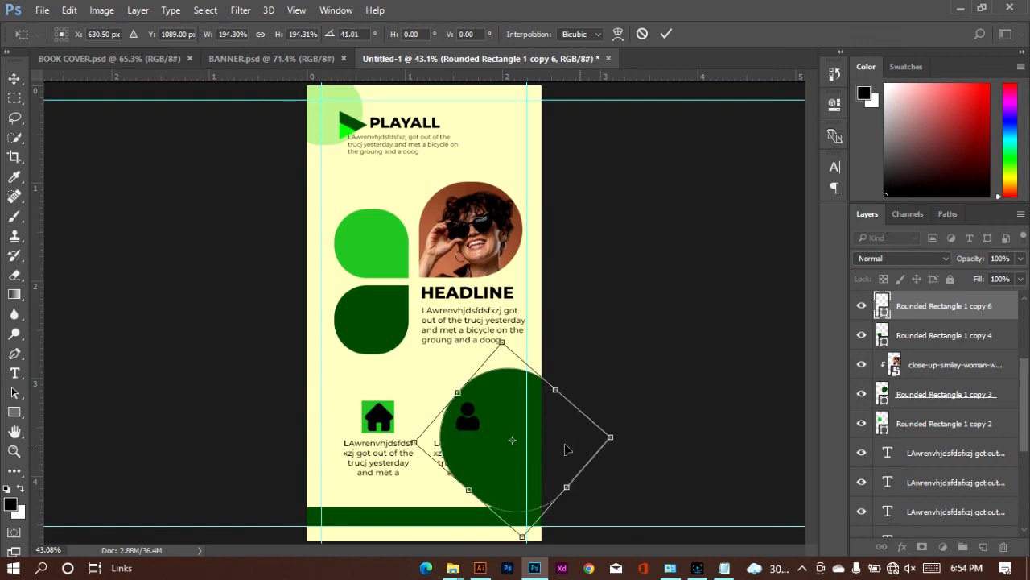
{"action": "left_click_drag", "start_coordinate": [495, 452], "coordinate": [495, 489]}
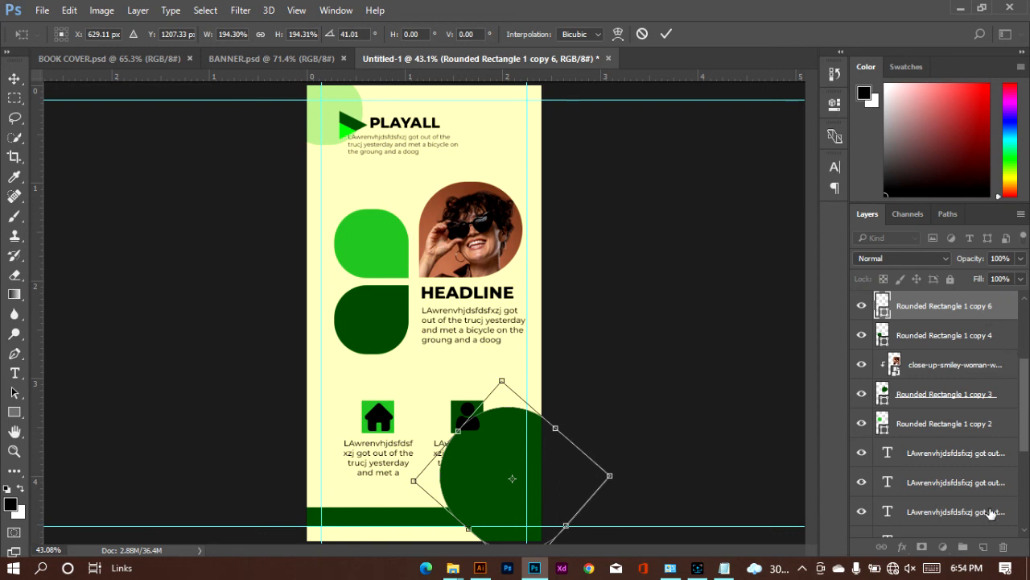
{"action": "left_click", "coordinate": [665, 34]}
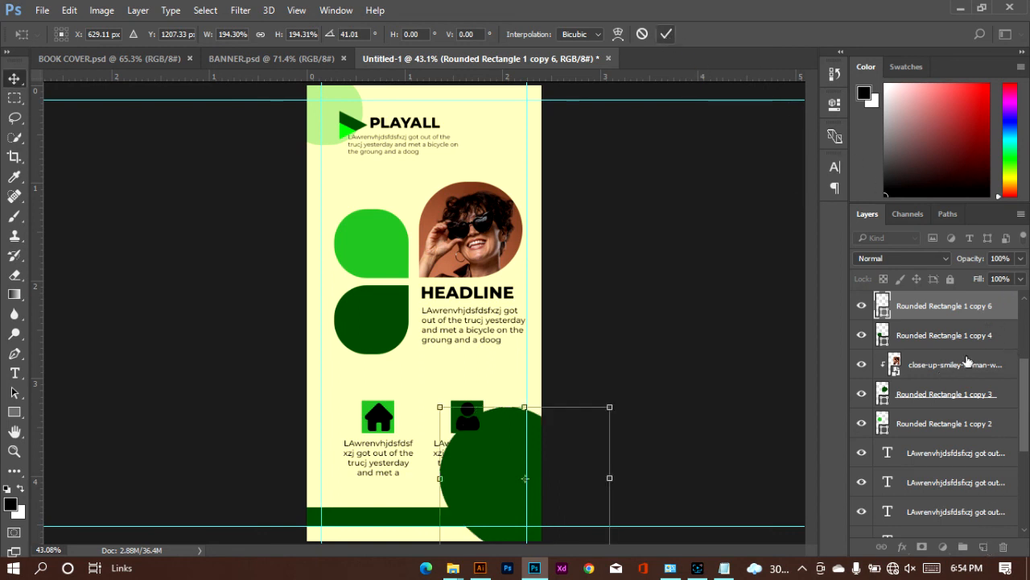
Step: Send the enlarged dark green teardrop's layer beneath the logo layer and lower its opacity to a pale tint
{"action": "left_click_drag", "start_coordinate": [981, 316], "coordinate": [961, 455]}
{"action": "left_click", "coordinate": [961, 464]}
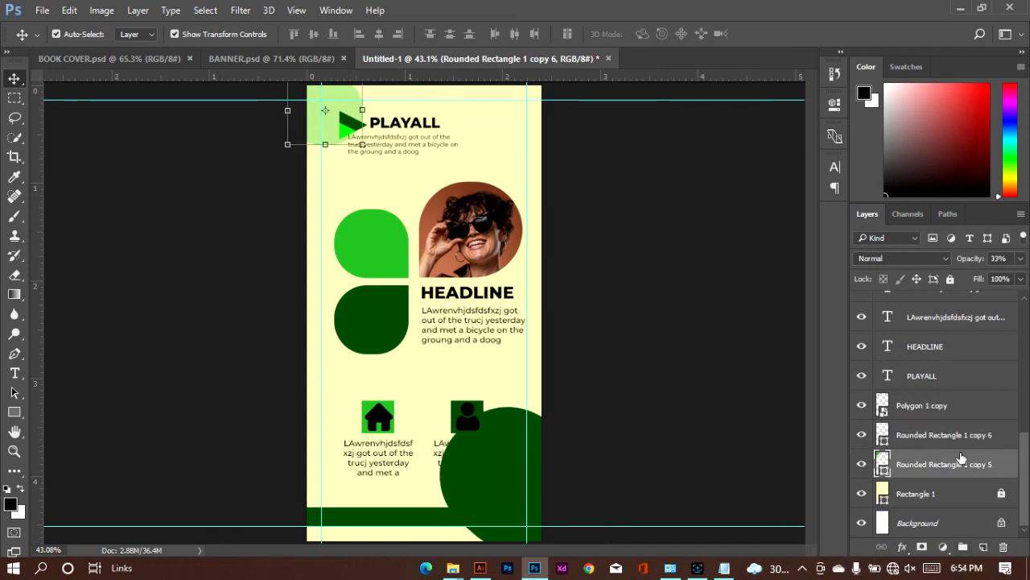
{"action": "left_click", "coordinate": [1023, 259]}
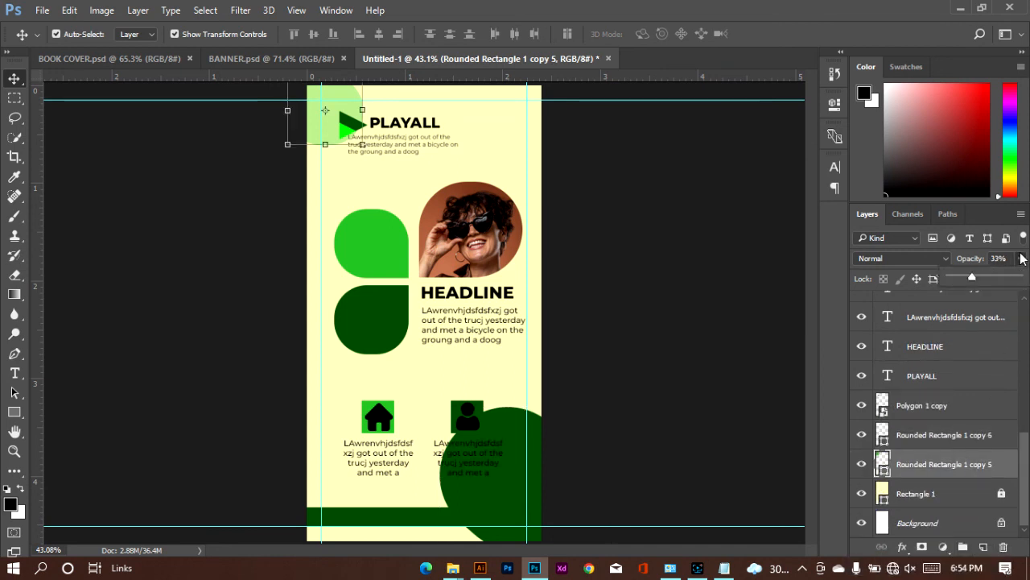
{"action": "left_click", "coordinate": [513, 485]}
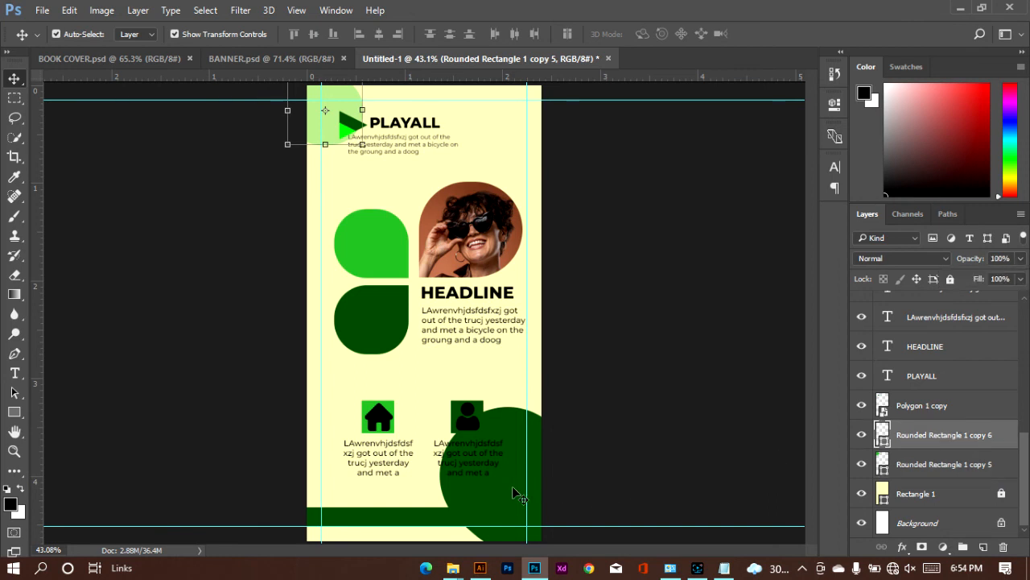
{"action": "left_click", "coordinate": [1021, 259]}
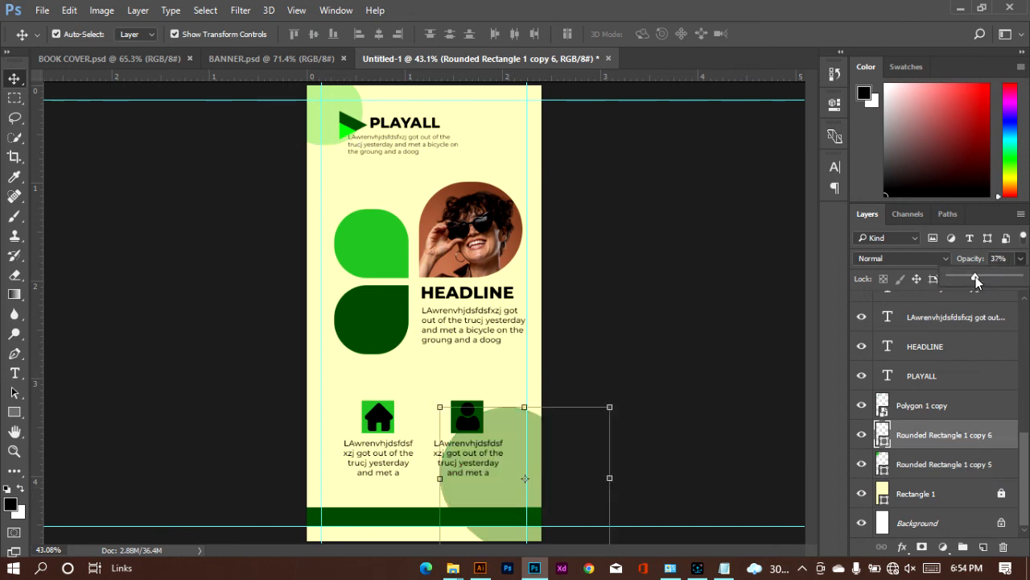
{"action": "left_click", "coordinate": [775, 299]}
{"action": "left_click", "coordinate": [775, 299]}
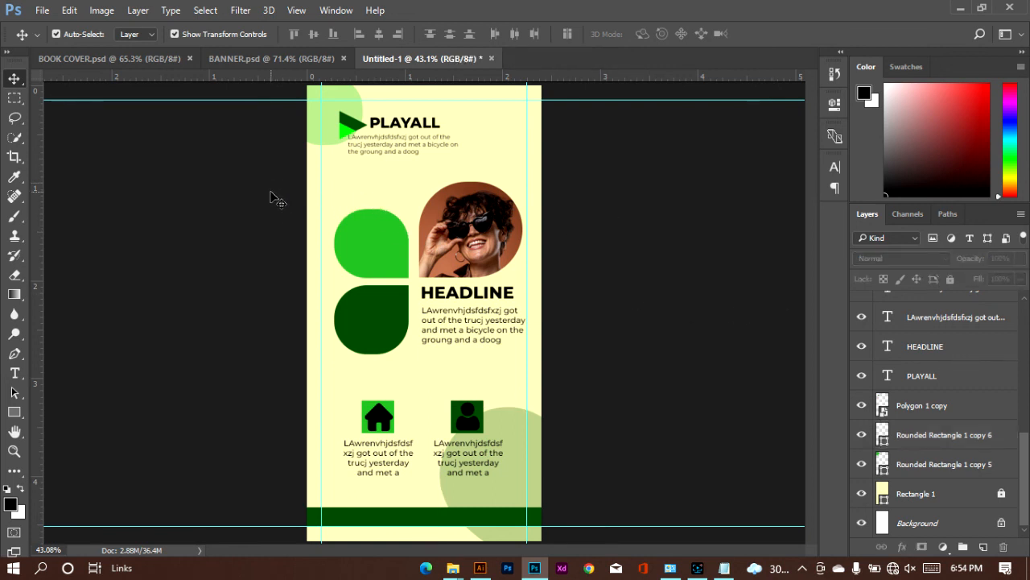
Step: Scale the teardrops, photo, HEADLINE and its paragraph together to about 117% and position the group centrally across the canvas
{"action": "left_click_drag", "start_coordinate": [269, 187], "coordinate": [547, 367]}
{"action": "left_click_drag", "start_coordinate": [492, 278], "coordinate": [476, 282]}
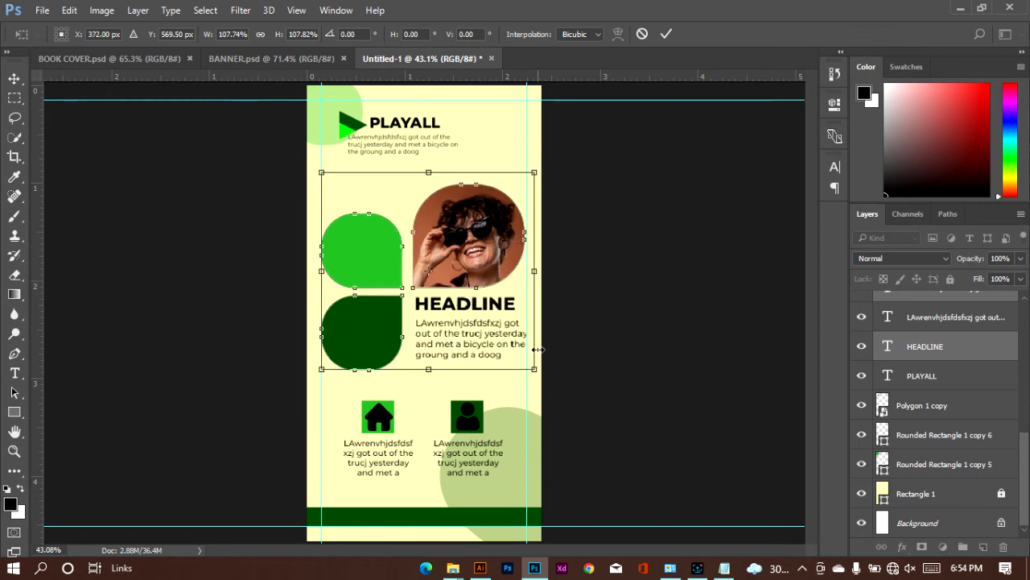
{"action": "left_click_drag", "start_coordinate": [535, 369], "coordinate": [547, 398]}
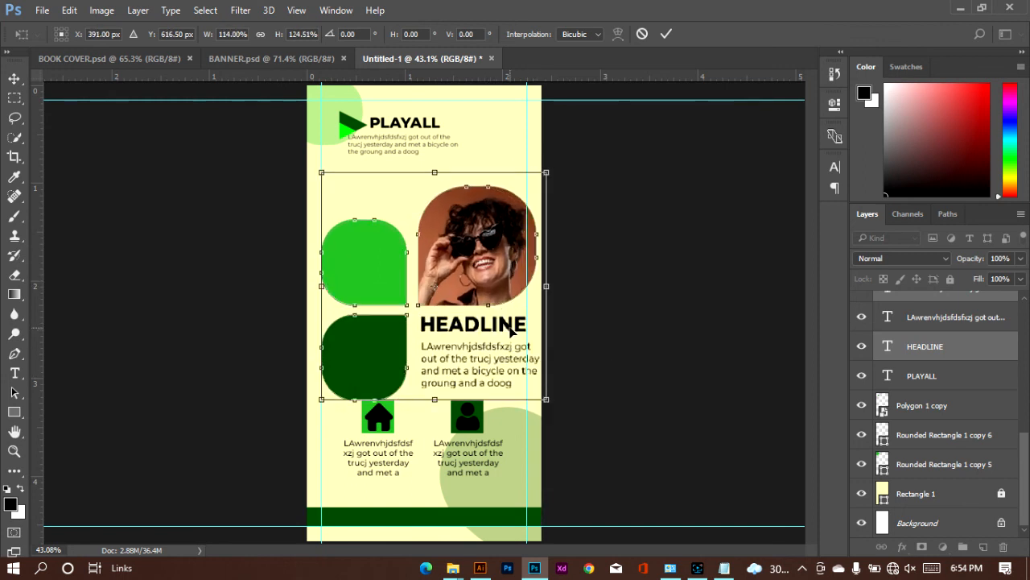
{"action": "key", "text": "ctrl+z"}
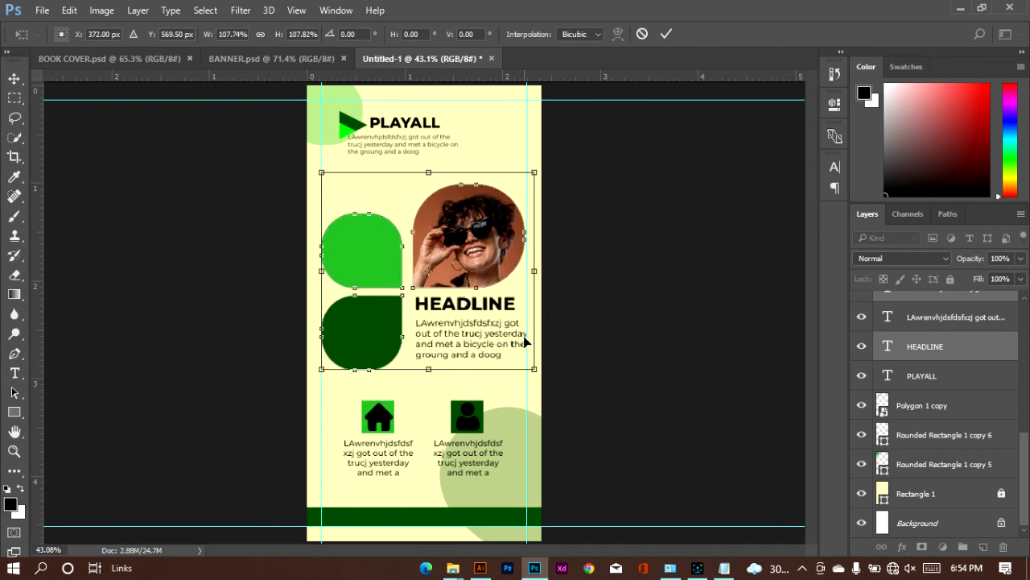
{"action": "left_click_drag", "start_coordinate": [534, 370], "coordinate": [539, 383]}
{"action": "left_click_drag", "start_coordinate": [558, 407], "coordinate": [562, 409]}
{"action": "left_click_drag", "start_coordinate": [506, 328], "coordinate": [495, 320]}
{"action": "left_click_drag", "start_coordinate": [553, 389], "coordinate": [543, 381]}
{"action": "left_click_drag", "start_coordinate": [487, 328], "coordinate": [484, 327]}
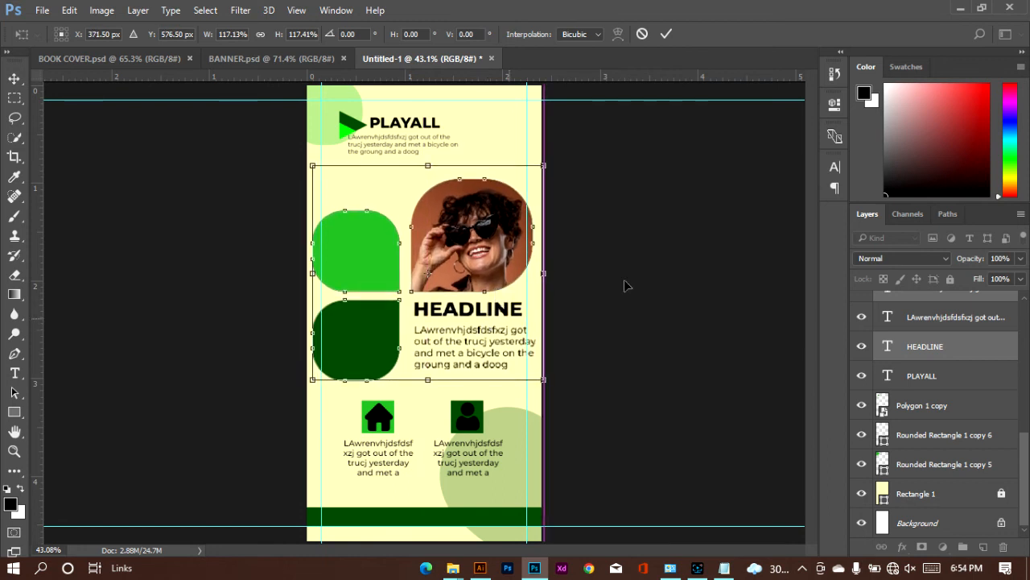
{"action": "left_click", "coordinate": [669, 35]}
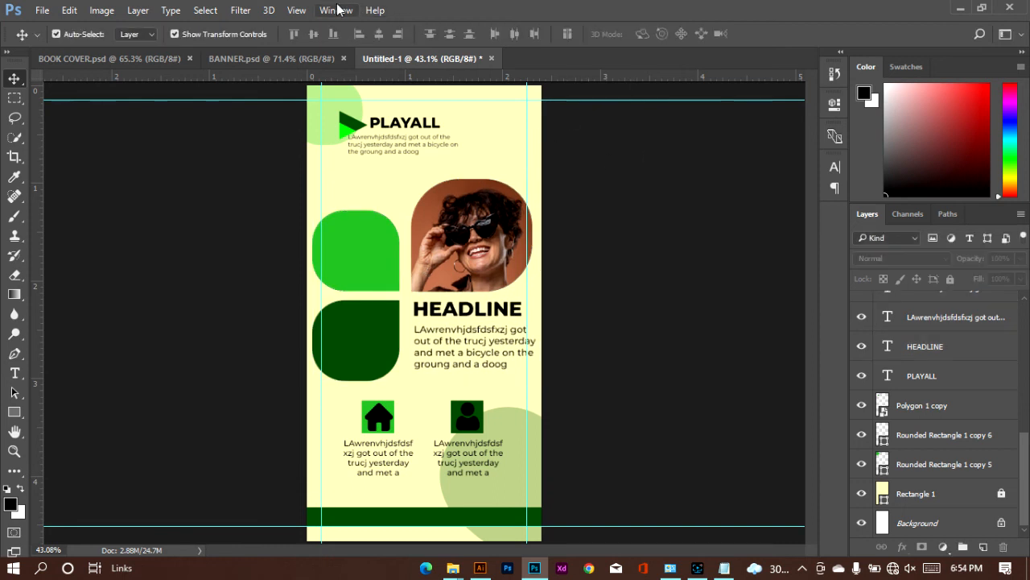
Step: Clear all guides from the document and turn on guide locking
{"action": "left_click", "coordinate": [295, 10]}
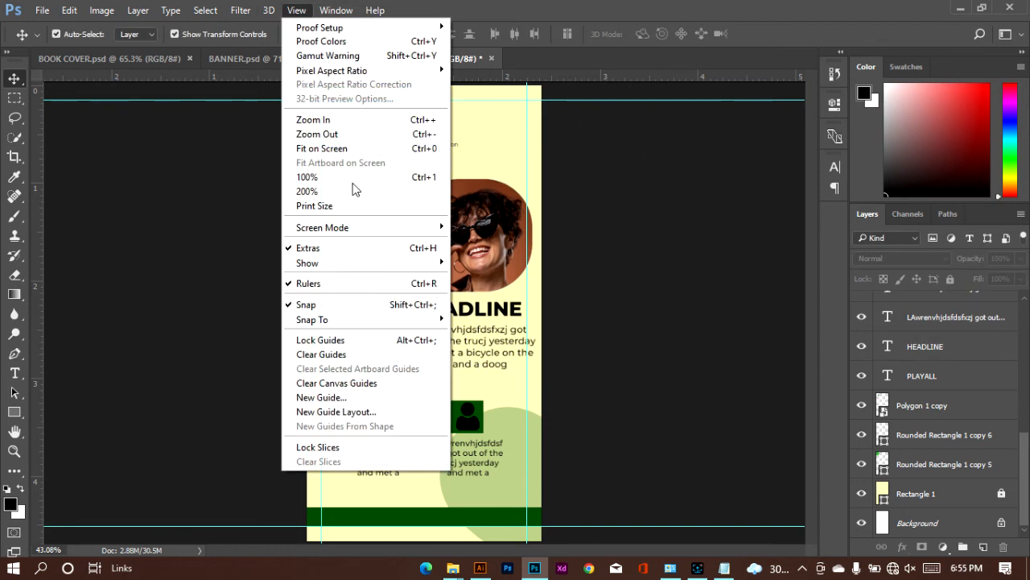
{"action": "left_click", "coordinate": [356, 357]}
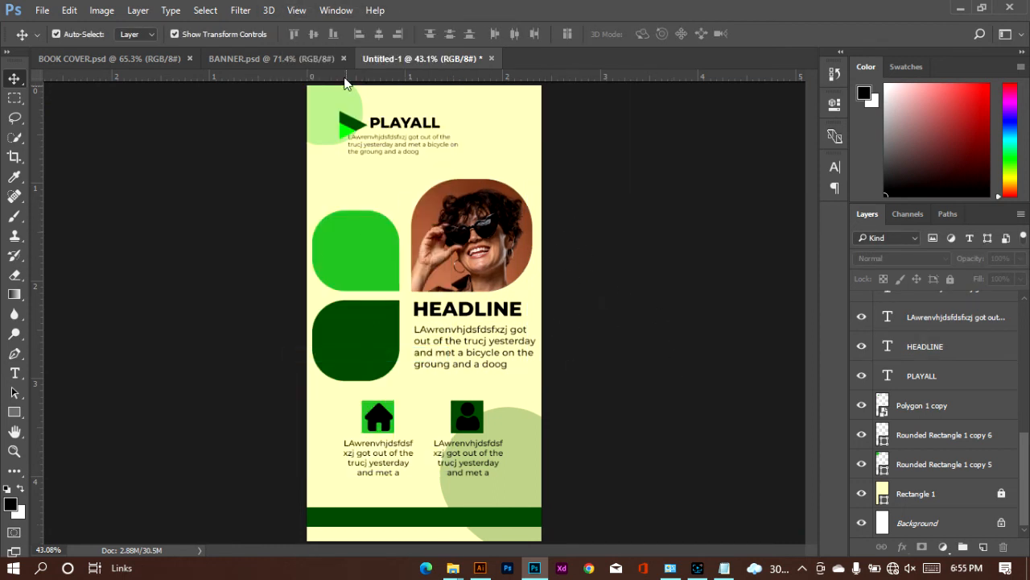
{"action": "left_click", "coordinate": [306, 11]}
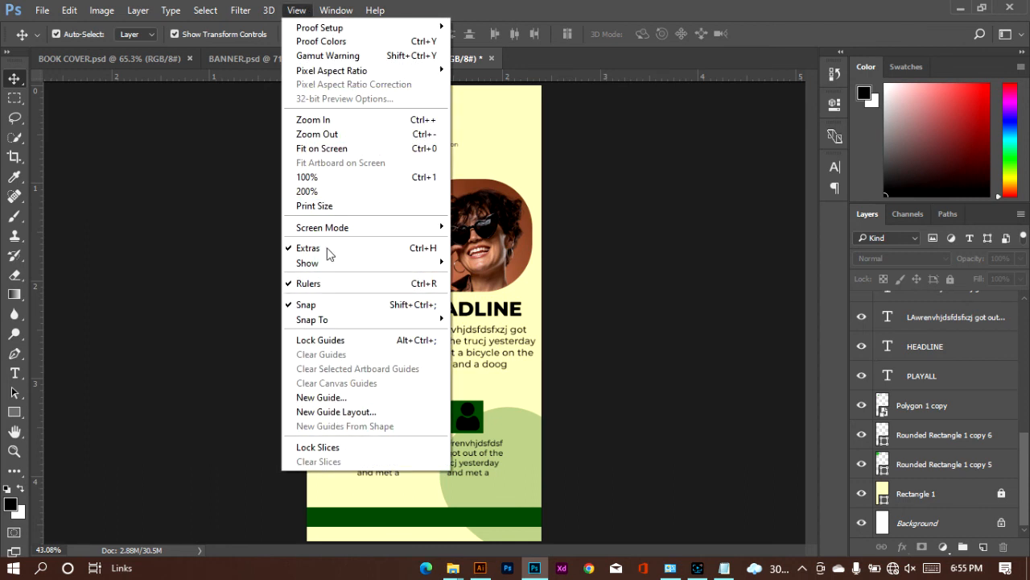
{"action": "left_click", "coordinate": [321, 340]}
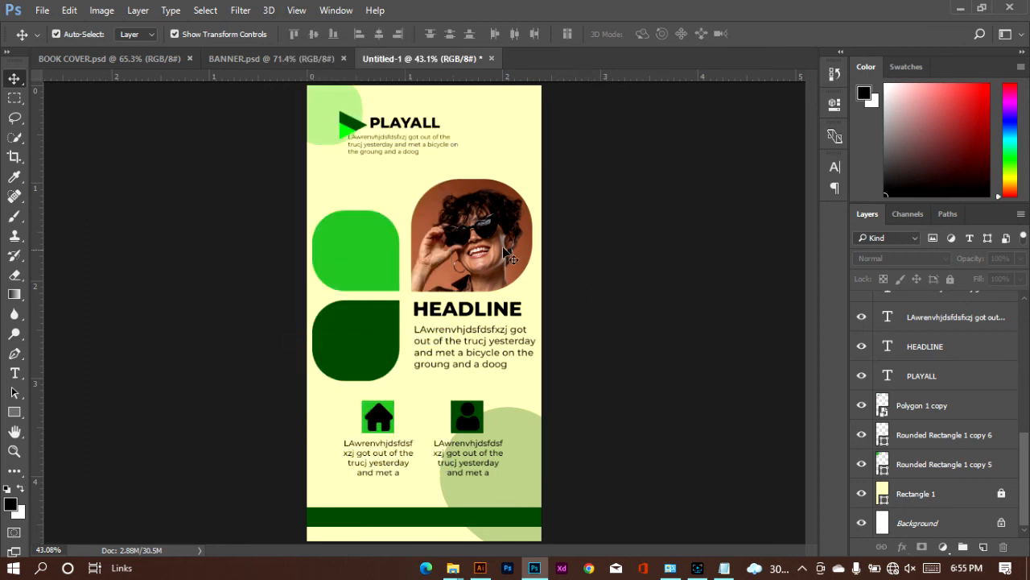